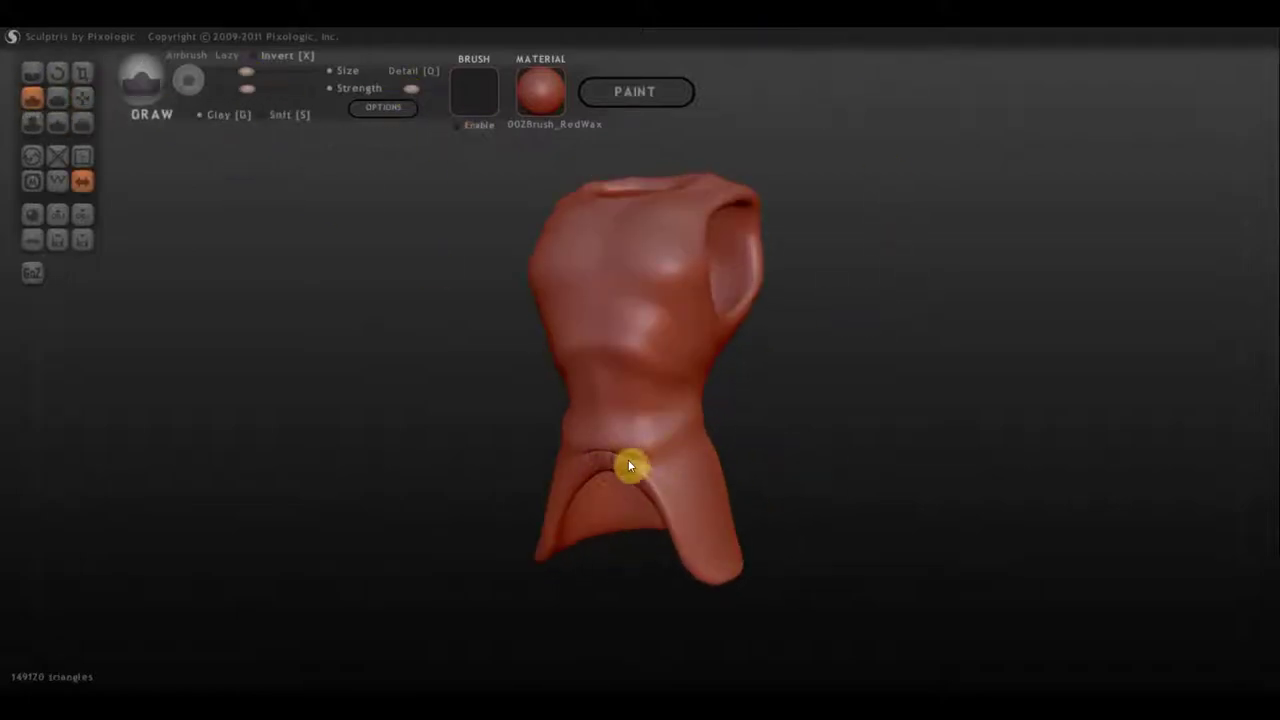
Use the Grab brush to pull the shell's lower-right flap downward below the arm hole.
{"action": "left_click_drag", "start_coordinate": [809, 340], "coordinate": [609, 510]}
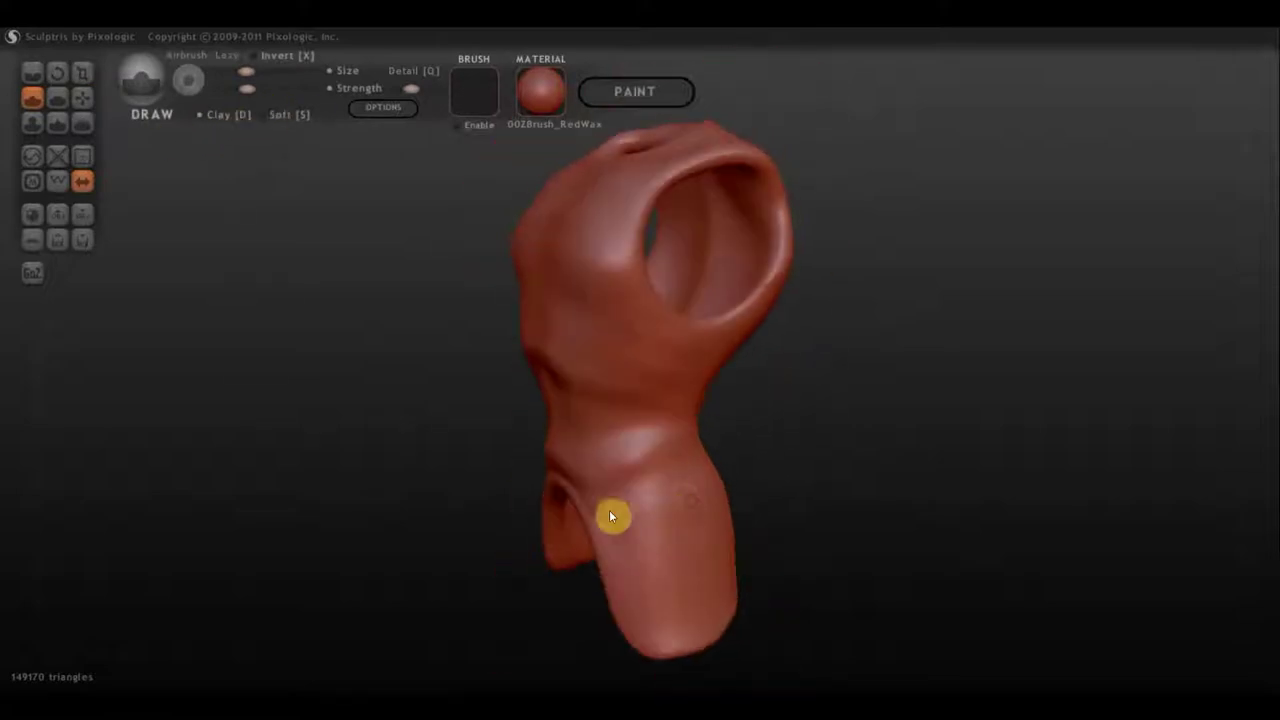
{"action": "mouse_move", "coordinate": [742, 479]}
{"action": "left_mouse_down"}
{"action": "mouse_move", "coordinate": [606, 608]}
{"action": "mouse_move", "coordinate": [656, 554]}
{"action": "left_mouse_up"}
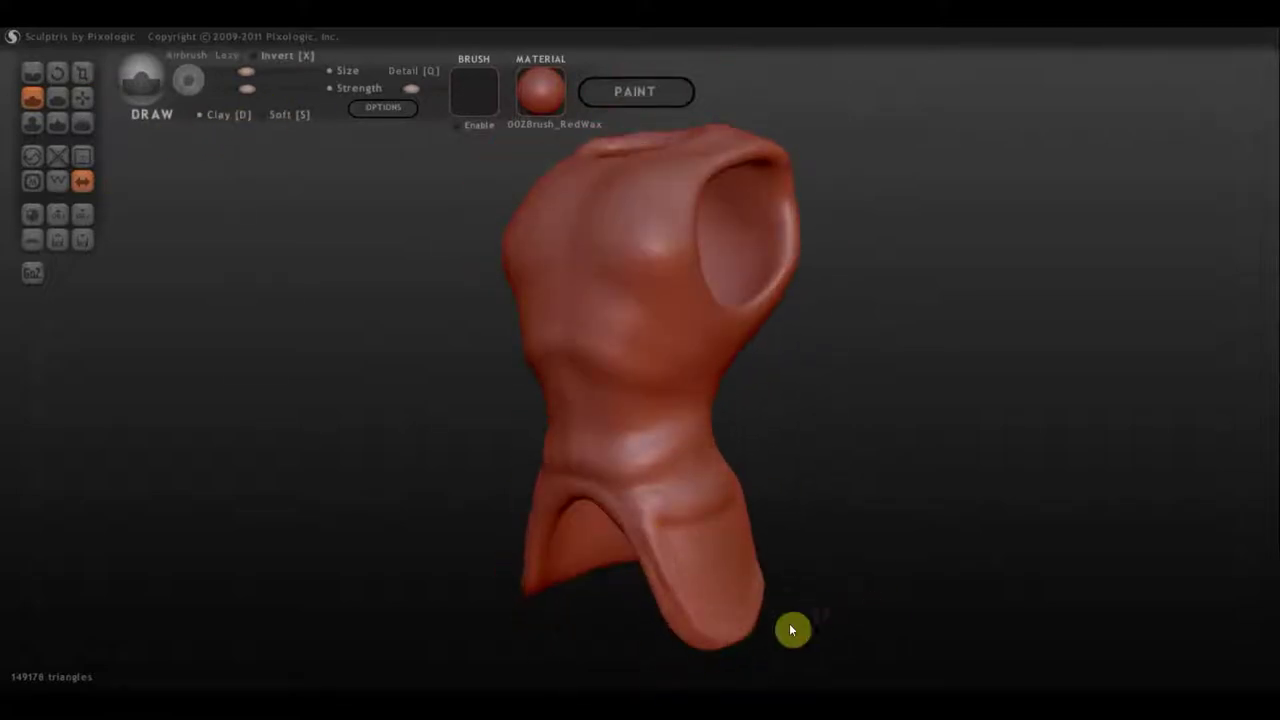
{"action": "left_click_drag", "start_coordinate": [789, 623], "coordinate": [656, 636]}
{"action": "left_click", "coordinate": [82, 97]}
{"action": "left_click_drag", "start_coordinate": [640, 574], "coordinate": [697, 534]}
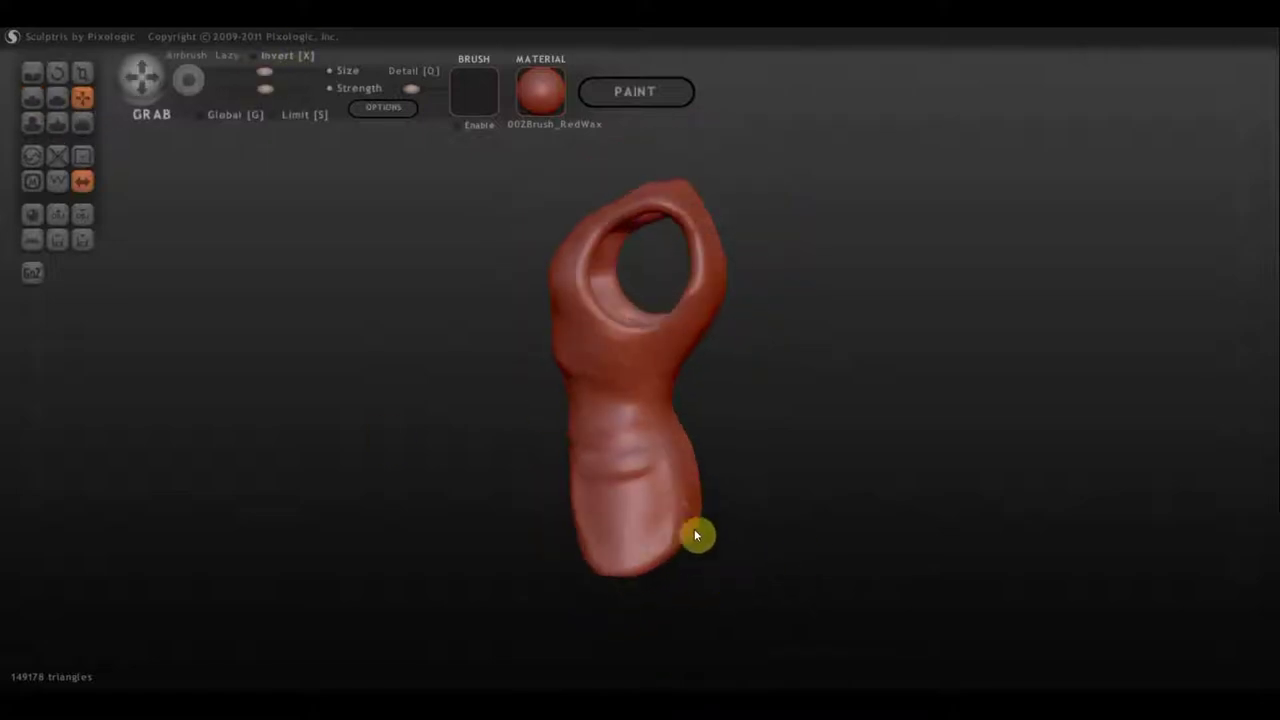
{"action": "left_click_drag", "start_coordinate": [637, 580], "coordinate": [900, 574]}
{"action": "scroll", "coordinate": [900, 574], "scroll_direction": "up", "scroll_amount": 2}
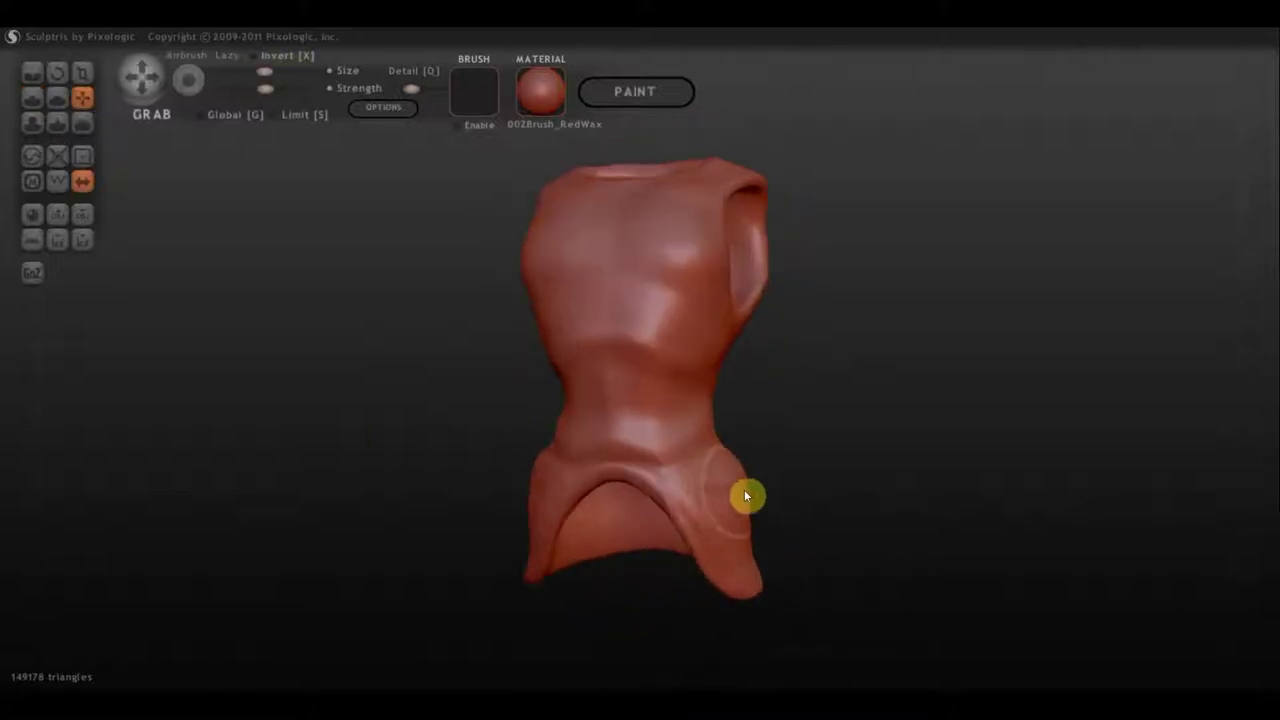
{"action": "mouse_move", "coordinate": [746, 494]}
{"action": "left_mouse_down"}
{"action": "mouse_move", "coordinate": [749, 537]}
{"action": "mouse_move", "coordinate": [449, 586]}
{"action": "mouse_move", "coordinate": [563, 474]}
{"action": "left_mouse_up"}
{"action": "scroll", "coordinate": [749, 537], "scroll_direction": "up", "scroll_amount": 3}
{"action": "left_click_drag", "start_coordinate": [536, 564], "coordinate": [567, 633]}
Flatten small areas on the side of the shell, then inspect the neck region.
{"action": "key", "text": "5"}
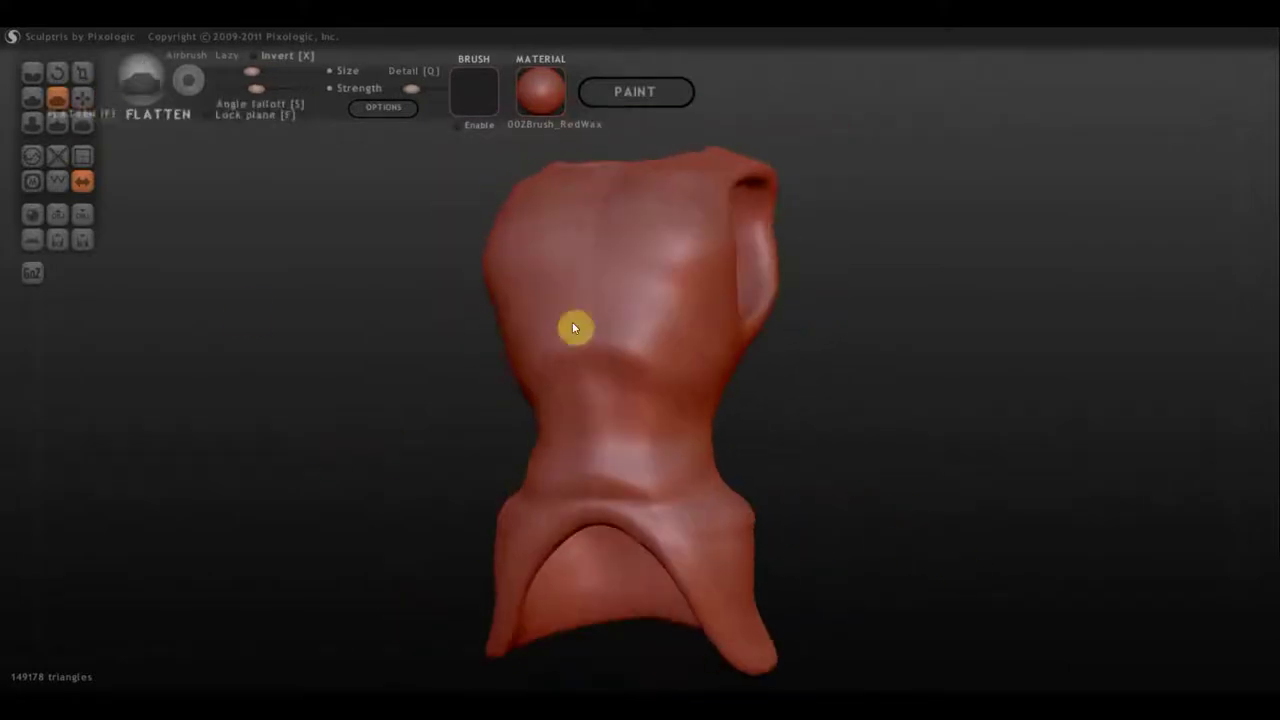
{"action": "mouse_move", "coordinate": [572, 321]}
{"action": "left_mouse_down"}
{"action": "mouse_move", "coordinate": [670, 438]}
{"action": "mouse_move", "coordinate": [628, 427]}
{"action": "mouse_move", "coordinate": [627, 509]}
{"action": "mouse_move", "coordinate": [662, 420]}
{"action": "mouse_move", "coordinate": [644, 492]}
{"action": "mouse_move", "coordinate": [588, 502]}
{"action": "left_mouse_up"}
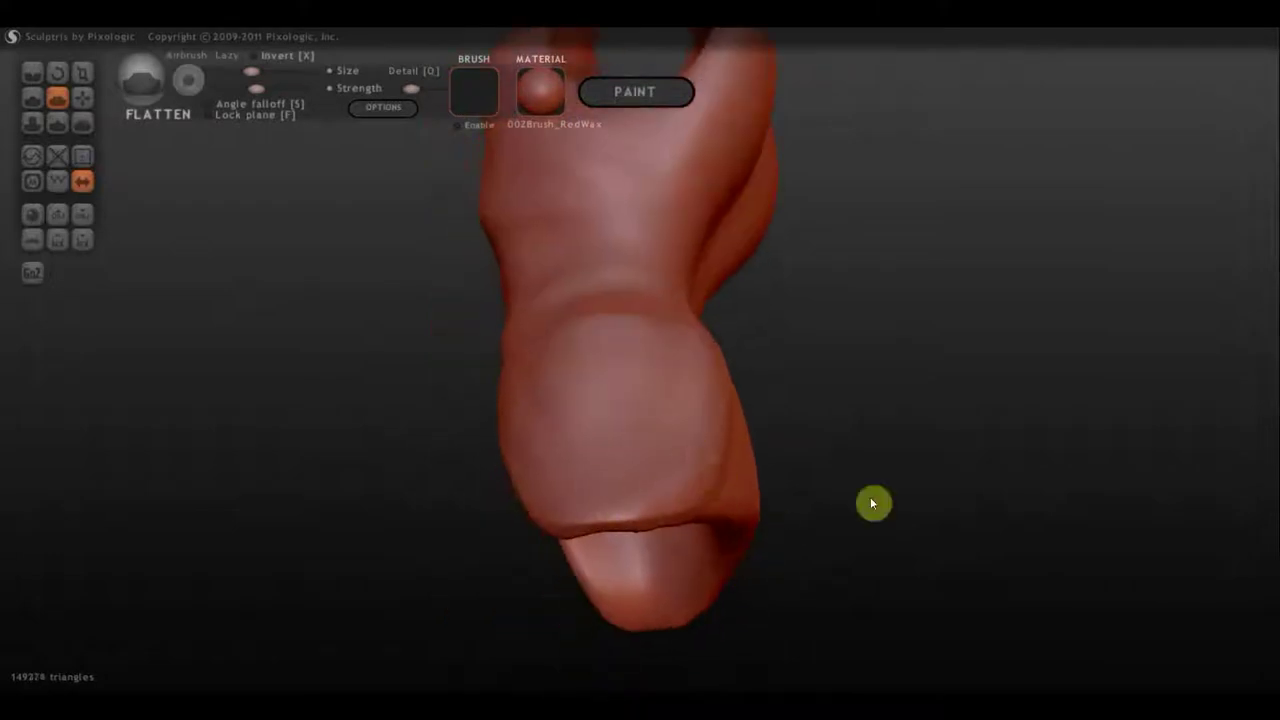
{"action": "mouse_move", "coordinate": [869, 502]}
{"action": "left_mouse_down"}
{"action": "mouse_move", "coordinate": [621, 488]}
{"action": "mouse_move", "coordinate": [687, 442]}
{"action": "mouse_move", "coordinate": [980, 426]}
{"action": "mouse_move", "coordinate": [1013, 457]}
{"action": "left_mouse_up"}
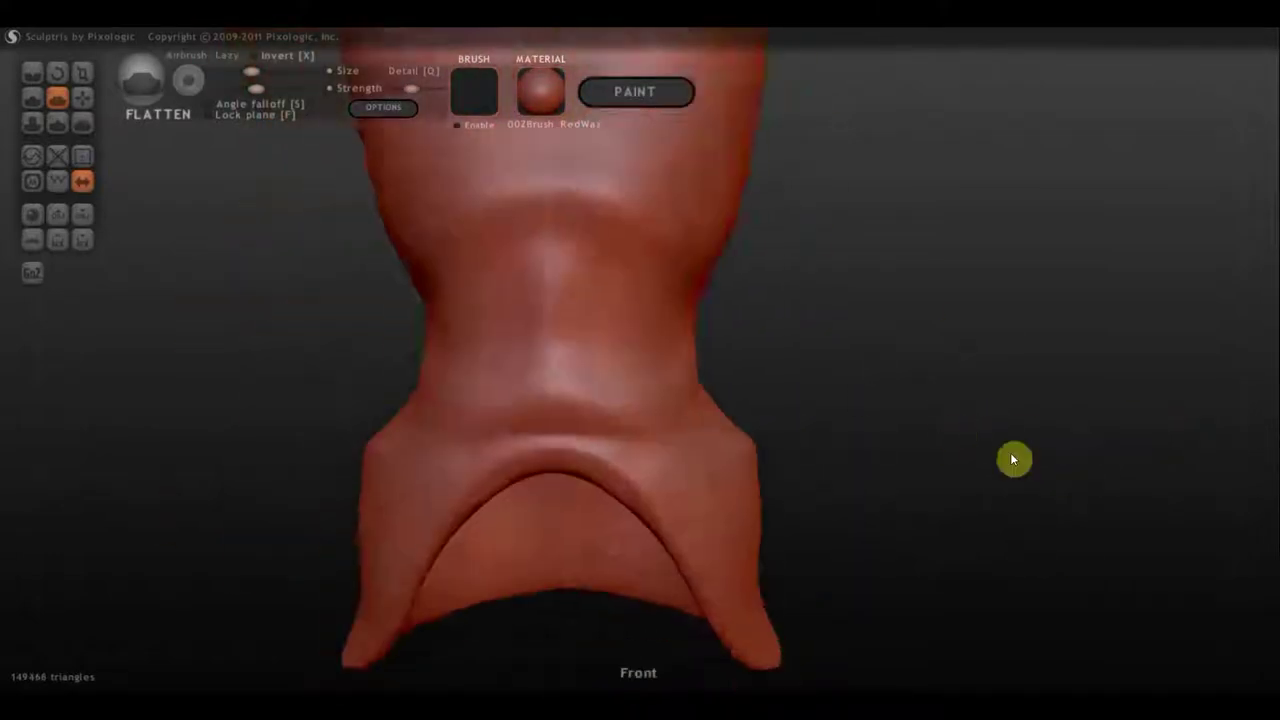
{"action": "key", "text": "1"}
{"action": "scroll", "coordinate": [800, 400], "scroll_direction": "down", "scroll_amount": 3}
{"action": "mouse_move", "coordinate": [571, 339]}
{"action": "left_mouse_down"}
{"action": "mouse_move", "coordinate": [406, 264]}
{"action": "mouse_move", "coordinate": [586, 403]}
{"action": "left_mouse_up"}
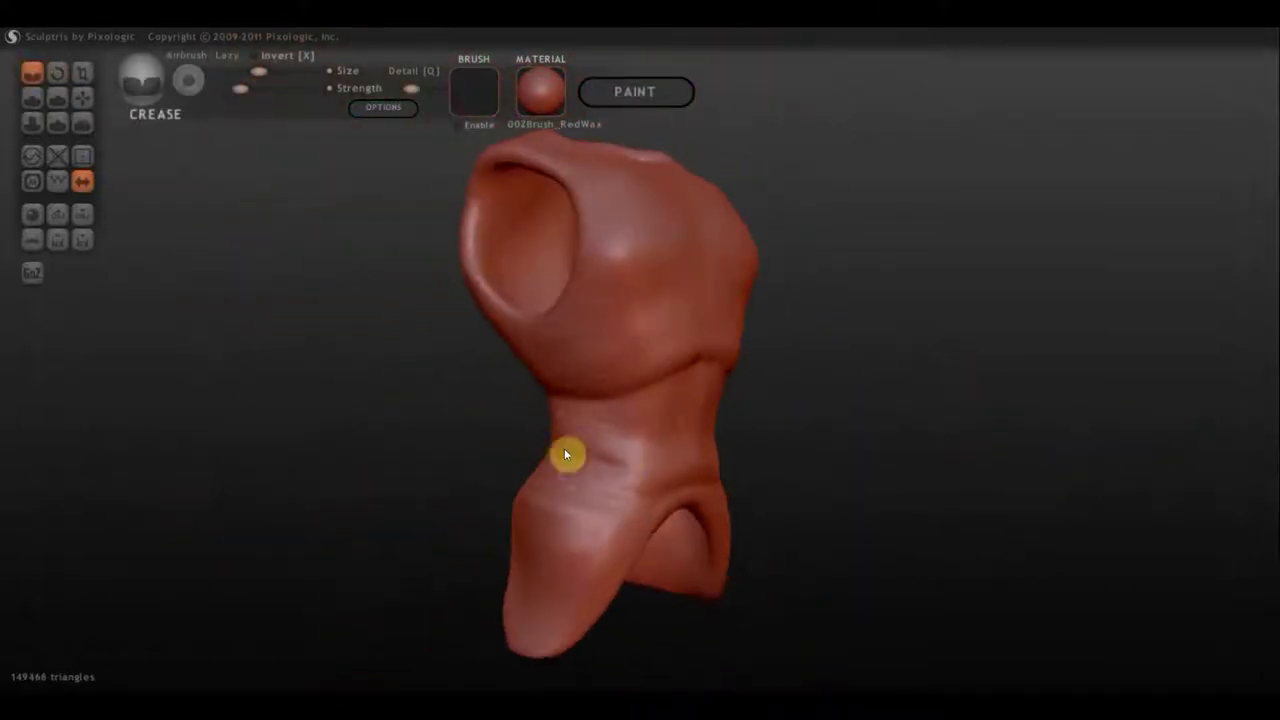
{"action": "left_click_drag", "start_coordinate": [640, 457], "coordinate": [571, 487]}
{"action": "mouse_move", "coordinate": [657, 460]}
{"action": "right_mouse_down"}
{"action": "mouse_move", "coordinate": [523, 294]}
{"action": "mouse_move", "coordinate": [690, 346]}
{"action": "mouse_move", "coordinate": [1071, 371]}
{"action": "mouse_move", "coordinate": [674, 217]}
{"action": "right_mouse_up"}
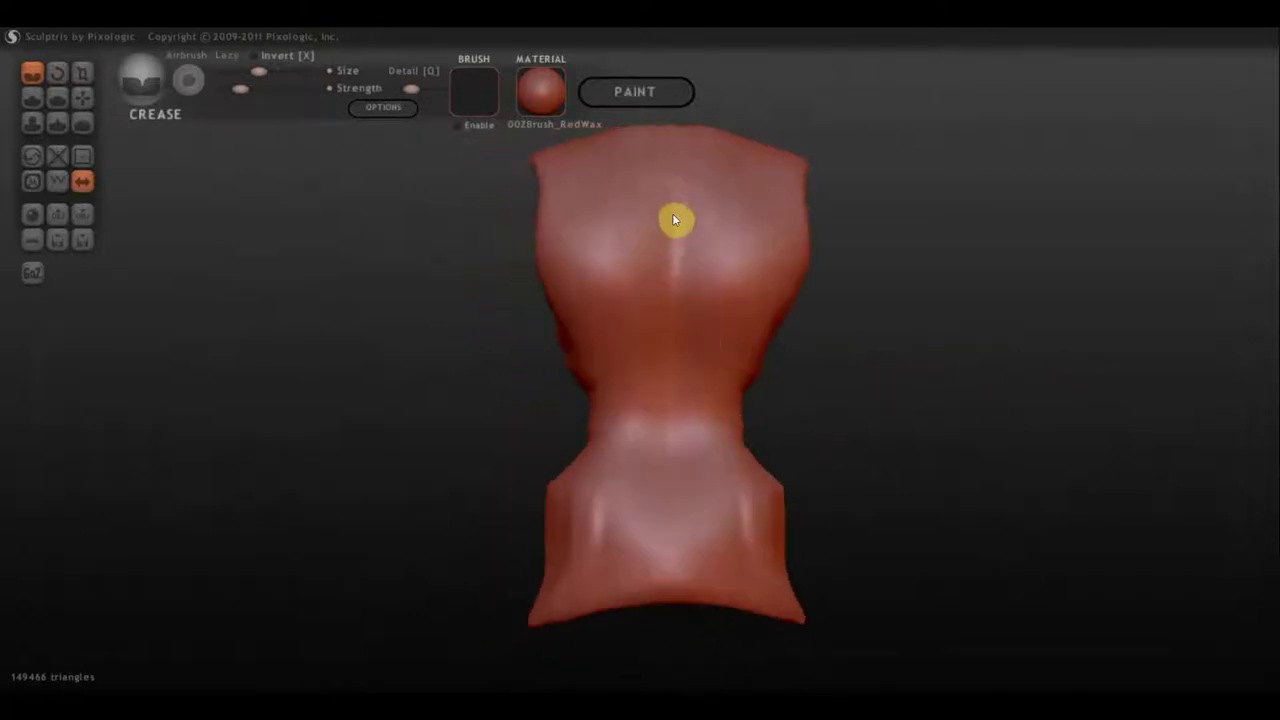
{"action": "right_click_drag", "start_coordinate": [742, 444], "coordinate": [826, 569]}
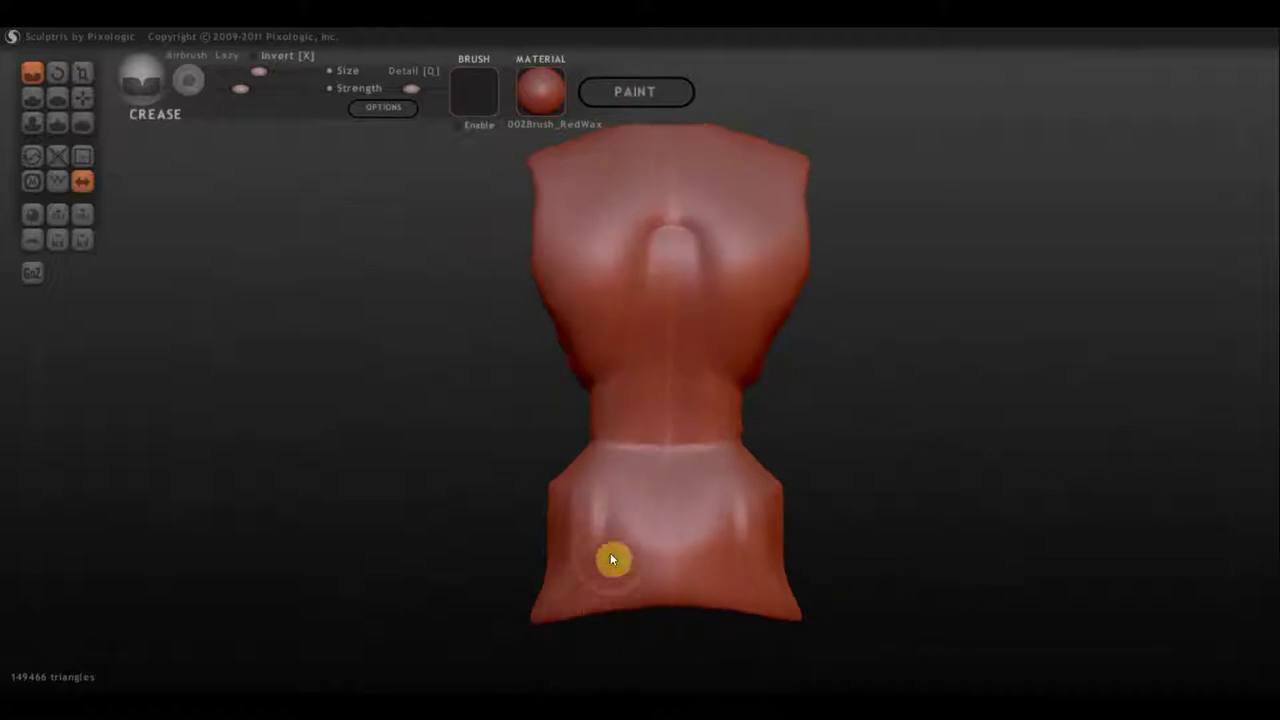
{"action": "left_click_drag", "start_coordinate": [654, 620], "coordinate": [654, 550], "text": "alt"}
Flatten the front of the torso shell with the Flatten brush.
{"action": "left_click", "coordinate": [32, 97]}
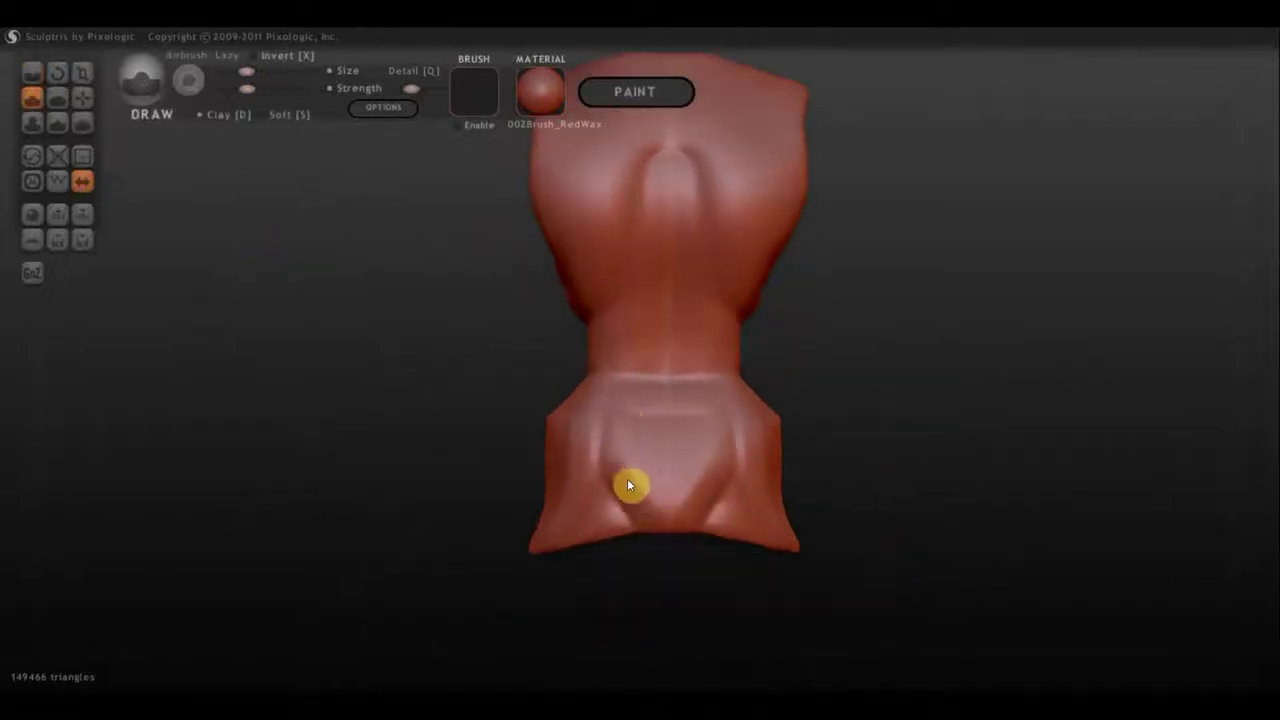
{"action": "mouse_move", "coordinate": [631, 486]}
{"action": "right_mouse_down"}
{"action": "mouse_move", "coordinate": [671, 549]}
{"action": "mouse_move", "coordinate": [655, 580]}
{"action": "mouse_move", "coordinate": [596, 473]}
{"action": "right_mouse_up"}
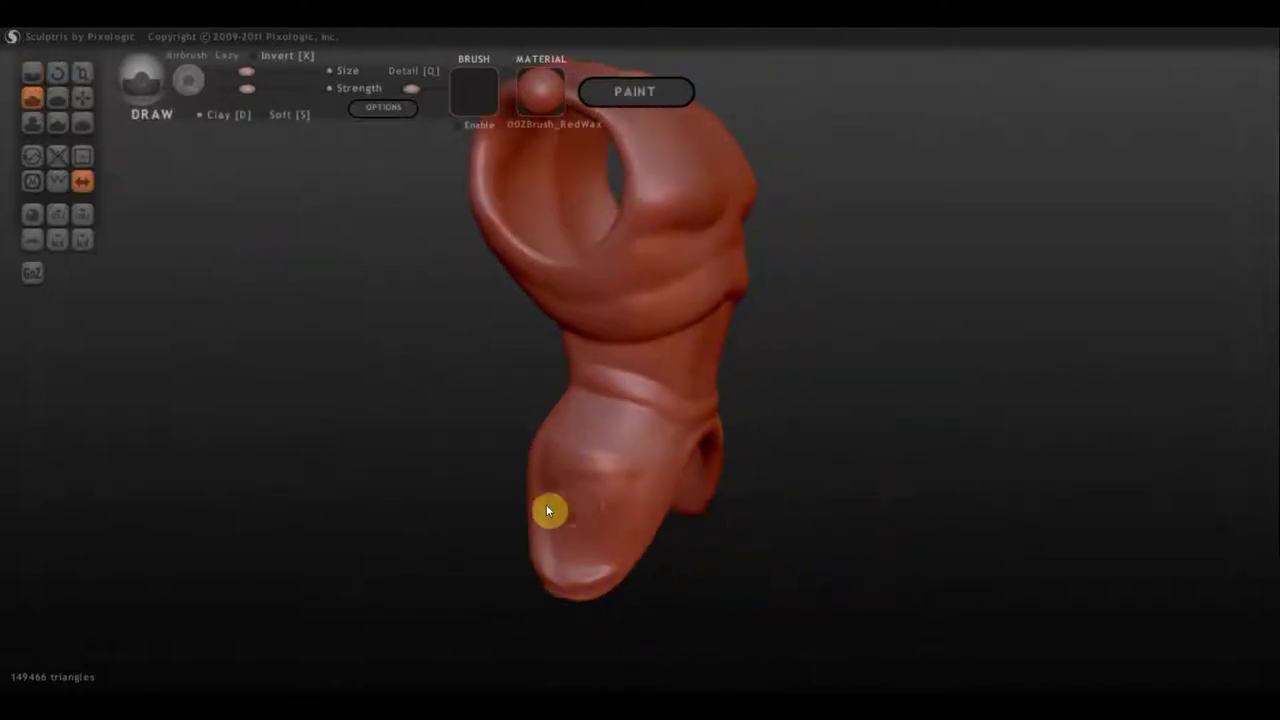
{"action": "mouse_move", "coordinate": [547, 511]}
{"action": "right_mouse_down"}
{"action": "mouse_move", "coordinate": [523, 557]}
{"action": "mouse_move", "coordinate": [697, 291]}
{"action": "mouse_move", "coordinate": [577, 288]}
{"action": "mouse_move", "coordinate": [623, 234]}
{"action": "mouse_move", "coordinate": [691, 214]}
{"action": "right_mouse_up"}
{"action": "key", "text": "f"}
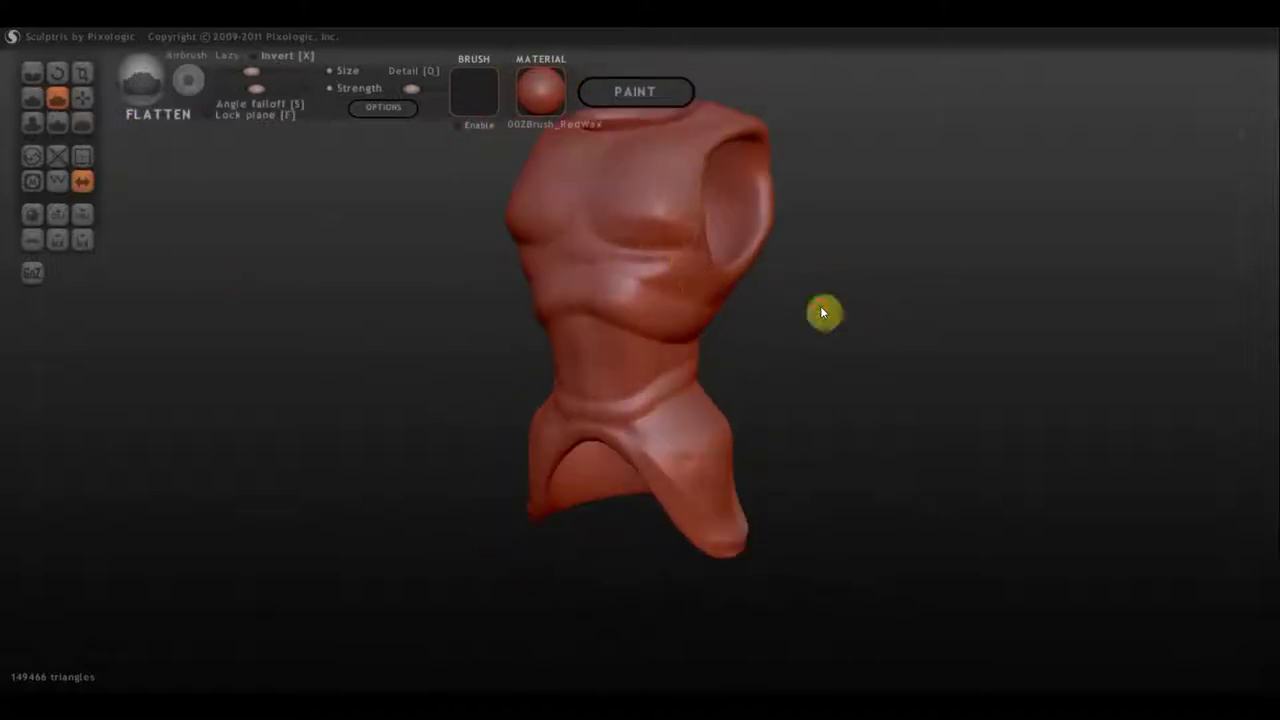
{"action": "scroll", "coordinate": [681, 325], "scroll_direction": "up", "scroll_amount": 5}
{"action": "mouse_move", "coordinate": [617, 209]}
{"action": "left_mouse_down"}
{"action": "mouse_move", "coordinate": [646, 240]}
{"action": "mouse_move", "coordinate": [601, 226]}
{"action": "left_mouse_up"}
{"action": "scroll", "coordinate": [601, 226], "scroll_direction": "down", "scroll_amount": 3}
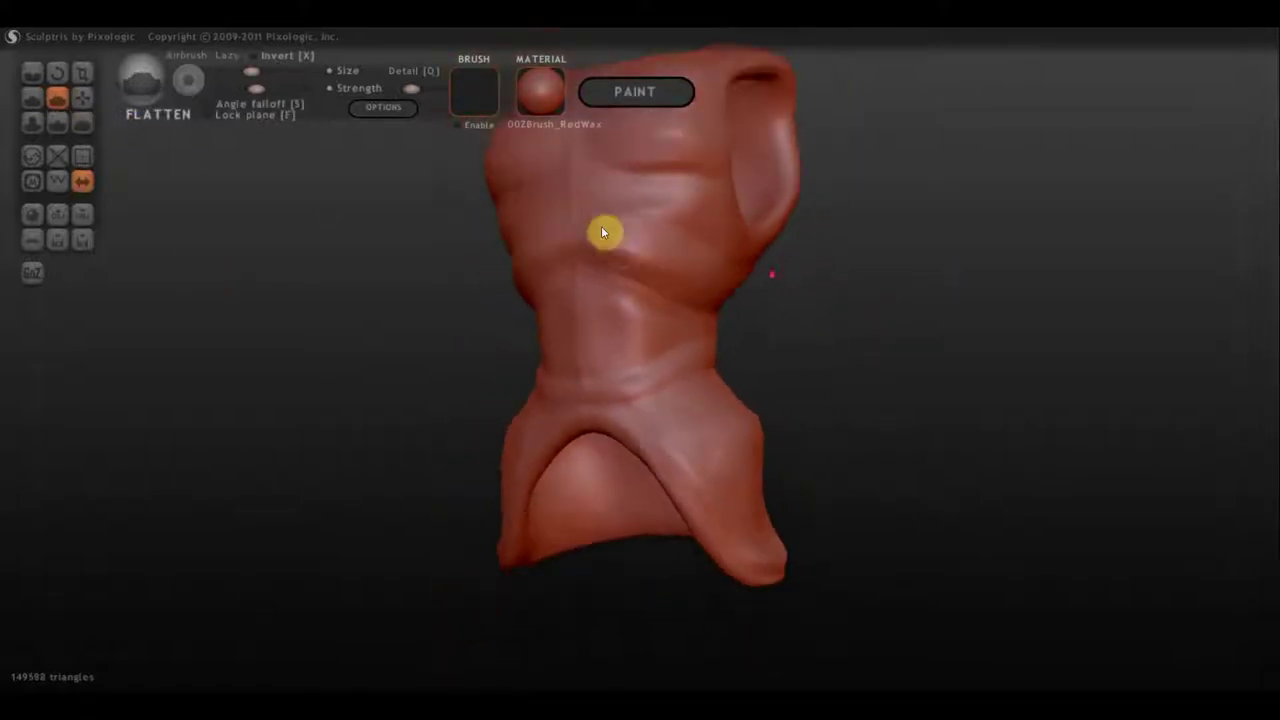
{"action": "scroll", "coordinate": [650, 249], "scroll_direction": "up", "scroll_amount": 2}
{"action": "right_click_drag", "start_coordinate": [650, 254], "coordinate": [583, 209]}
{"action": "scroll", "coordinate": [583, 209], "scroll_direction": "down", "scroll_amount": 2}
{"action": "mouse_move", "coordinate": [590, 160]}
{"action": "right_mouse_down"}
{"action": "mouse_move", "coordinate": [620, 457]}
{"action": "mouse_move", "coordinate": [589, 409]}
{"action": "mouse_move", "coordinate": [635, 416]}
{"action": "mouse_move", "coordinate": [629, 441]}
{"action": "right_mouse_up"}
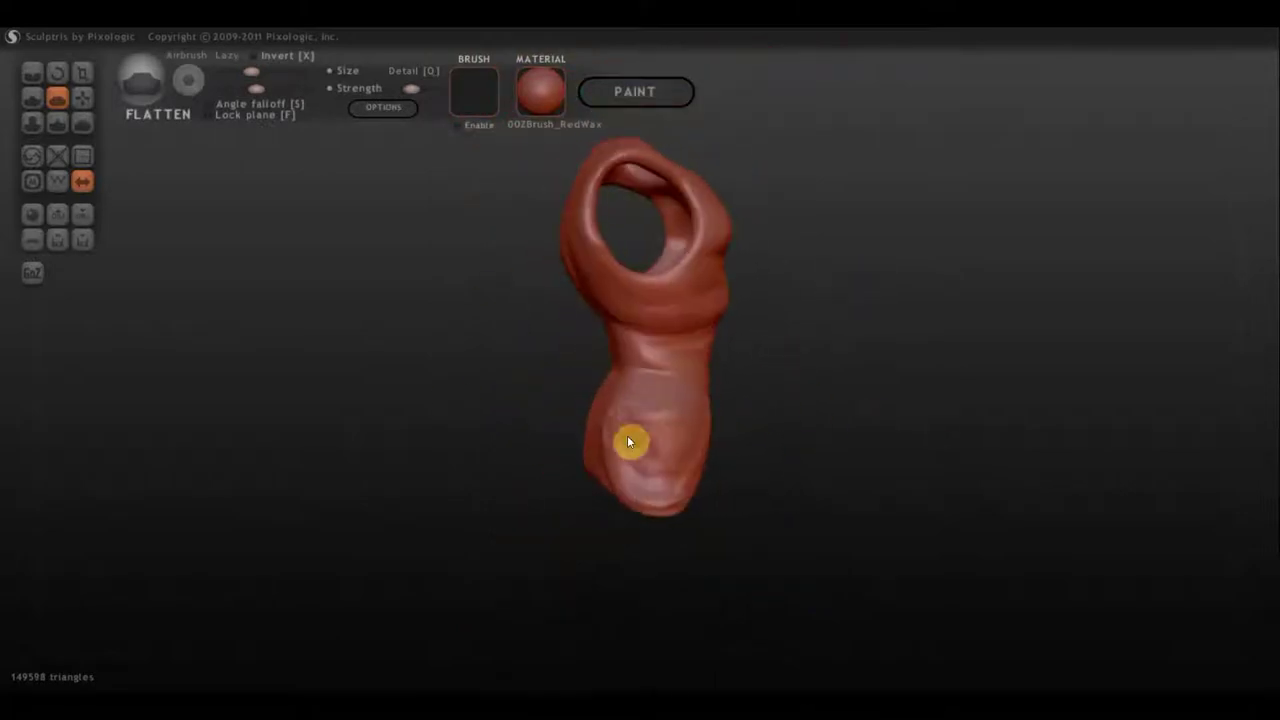
{"action": "right_click_drag", "start_coordinate": [632, 485], "coordinate": [649, 423]}
Lower the brush strength and flatten a patch on the chest, dismissing the popup notice.
{"action": "left_click", "coordinate": [82, 97]}
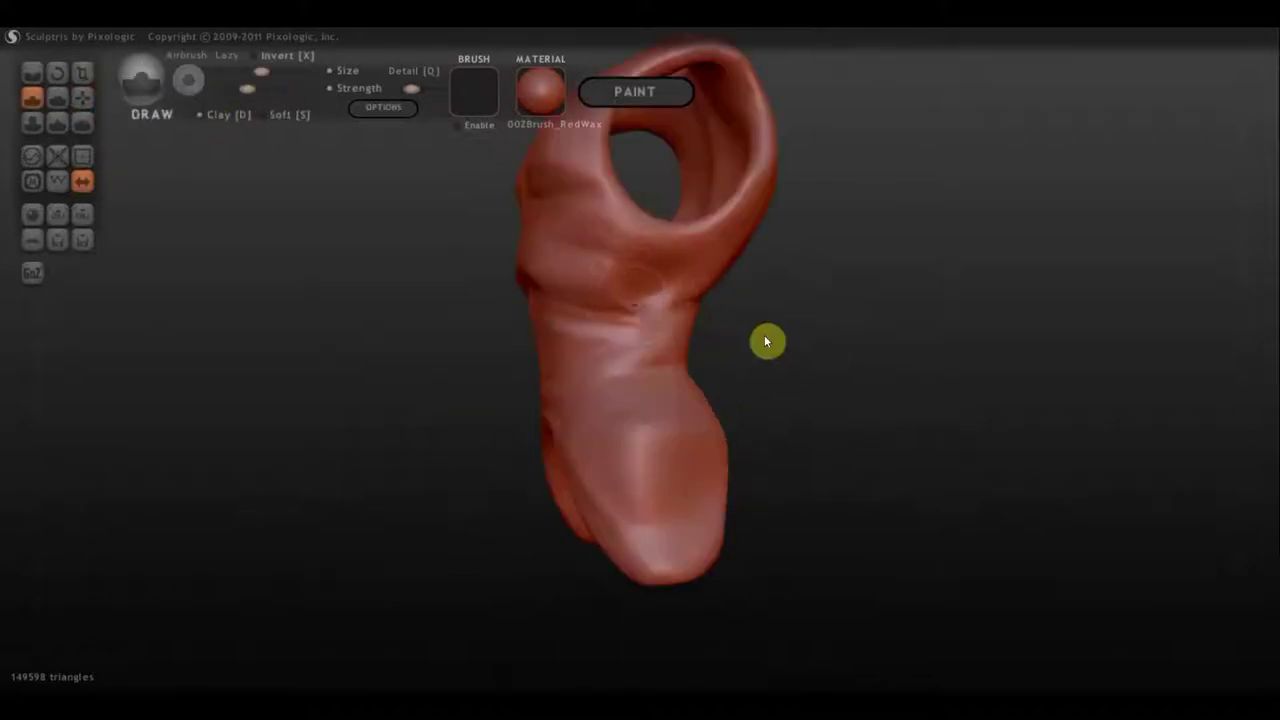
{"action": "left_click_drag", "start_coordinate": [247, 89], "coordinate": [237, 89]}
{"action": "scroll", "coordinate": [736, 308], "scroll_direction": "up", "scroll_amount": 3}
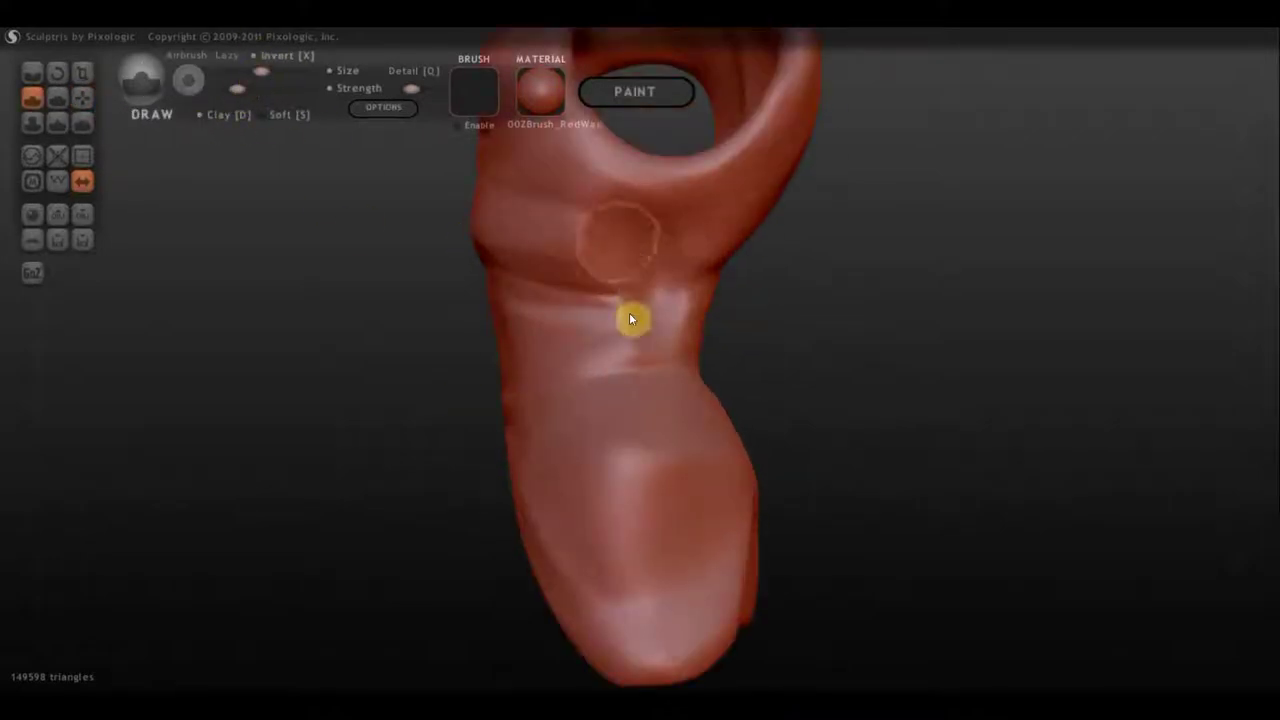
{"action": "left_click", "coordinate": [47, 75]}
{"action": "right_click_drag", "start_coordinate": [609, 358], "coordinate": [641, 275]}
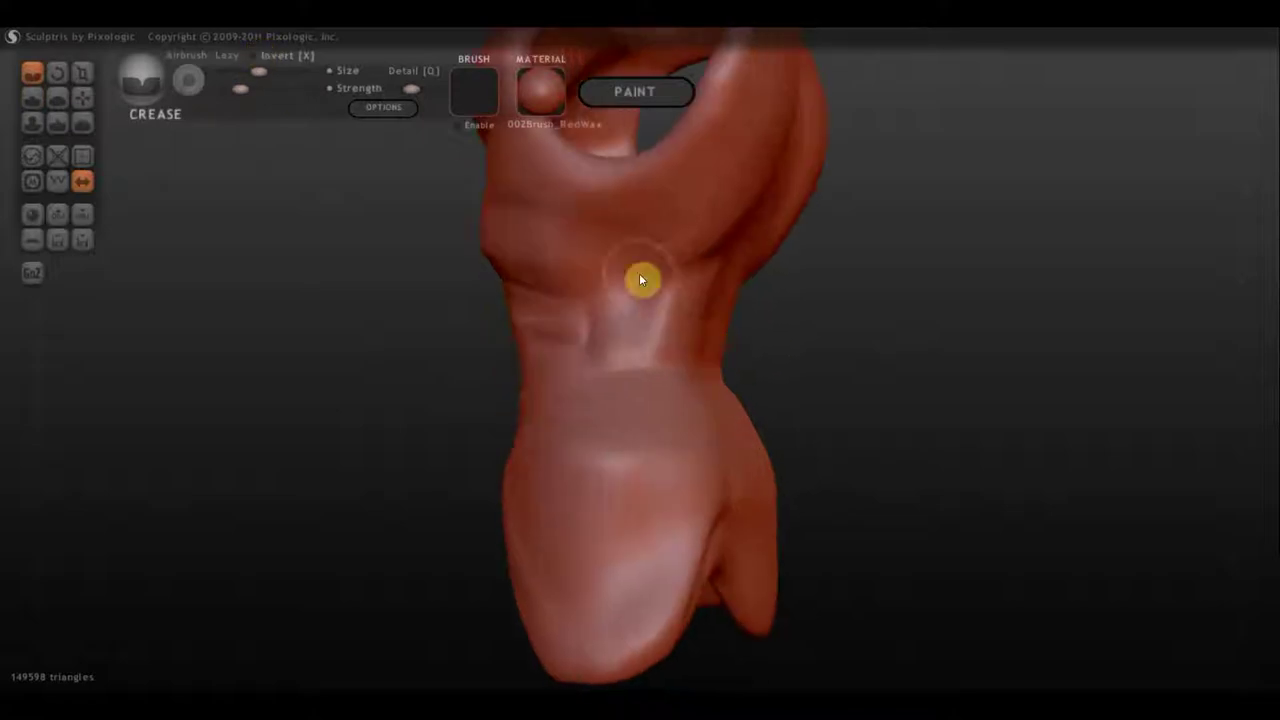
{"action": "key", "text": "f"}
{"action": "left_click_drag", "start_coordinate": [615, 350], "coordinate": [640, 286]}
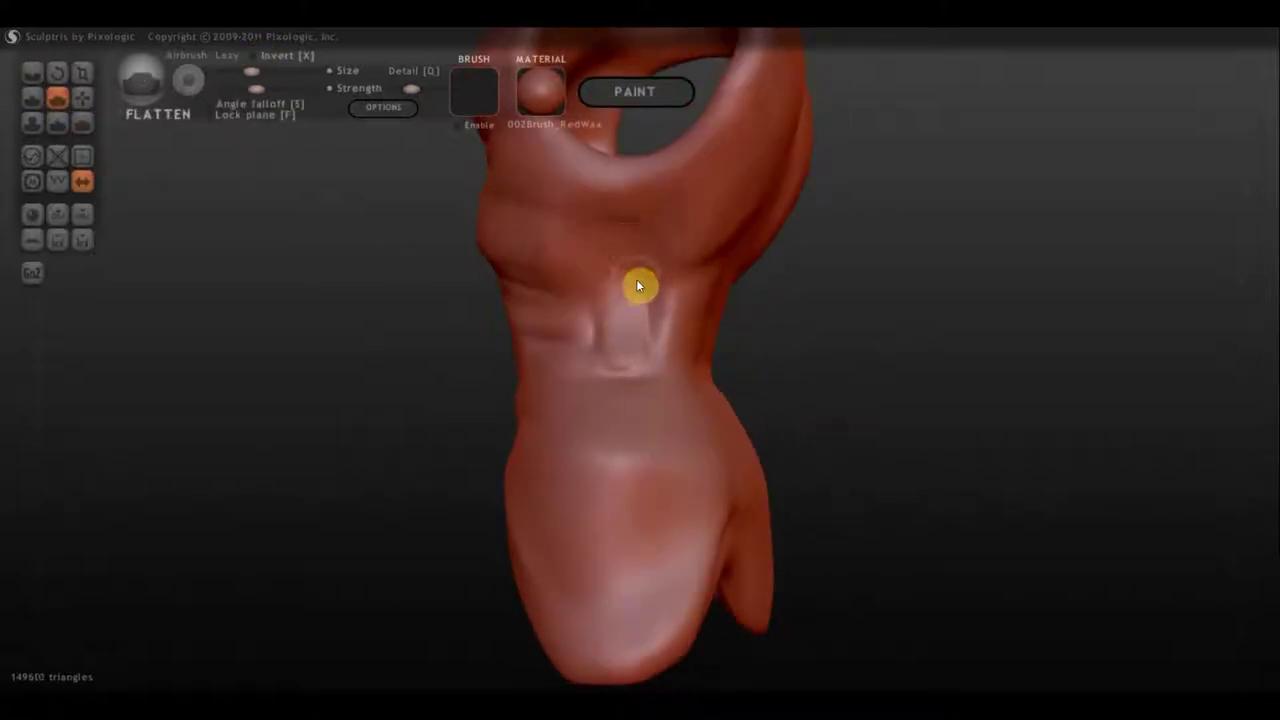
{"action": "left_click", "coordinate": [1261, 371]}
{"action": "mouse_move", "coordinate": [649, 360]}
{"action": "right_mouse_down"}
{"action": "mouse_move", "coordinate": [1091, 366]}
{"action": "mouse_move", "coordinate": [686, 277]}
{"action": "right_mouse_up"}
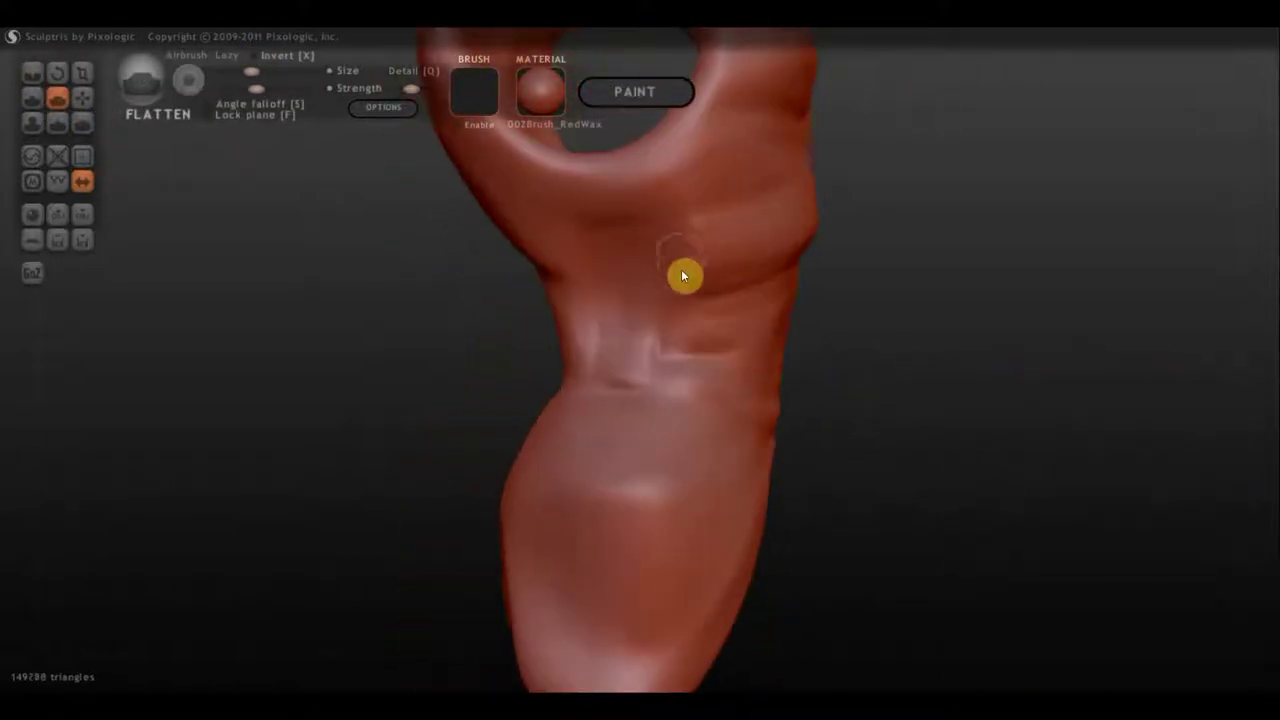
Paint a mask ring around the rim of the shell's top opening.
{"action": "right_click_drag", "start_coordinate": [631, 202], "coordinate": [748, 220]}
{"action": "mouse_move", "coordinate": [743, 126]}
{"action": "right_mouse_down"}
{"action": "mouse_move", "coordinate": [763, 303]}
{"action": "mouse_move", "coordinate": [736, 293]}
{"action": "right_mouse_up"}
{"action": "mouse_move", "coordinate": [734, 294]}
{"action": "left_mouse_down"}
{"action": "mouse_move", "coordinate": [500, 280]}
{"action": "mouse_move", "coordinate": [557, 520]}
{"action": "left_mouse_up"}
{"action": "mouse_move", "coordinate": [557, 520]}
{"action": "right_mouse_down"}
{"action": "mouse_move", "coordinate": [1257, 506]}
{"action": "mouse_move", "coordinate": [925, 437]}
{"action": "right_mouse_up"}
{"action": "mouse_move", "coordinate": [782, 360]}
{"action": "left_mouse_down", "text": "ctrl"}
{"action": "mouse_move", "coordinate": [837, 397]}
{"action": "mouse_move", "coordinate": [949, 403]}
{"action": "mouse_move", "coordinate": [929, 289]}
{"action": "left_mouse_up", "text": "ctrl"}
{"action": "right_click_drag", "start_coordinate": [929, 289], "coordinate": [698, 490]}
{"action": "mouse_move", "coordinate": [697, 490]}
{"action": "left_mouse_down", "text": "ctrl"}
{"action": "mouse_move", "coordinate": [757, 397]}
{"action": "mouse_move", "coordinate": [506, 577]}
{"action": "mouse_move", "coordinate": [512, 345]}
{"action": "mouse_move", "coordinate": [623, 268]}
{"action": "left_mouse_up", "text": "ctrl"}
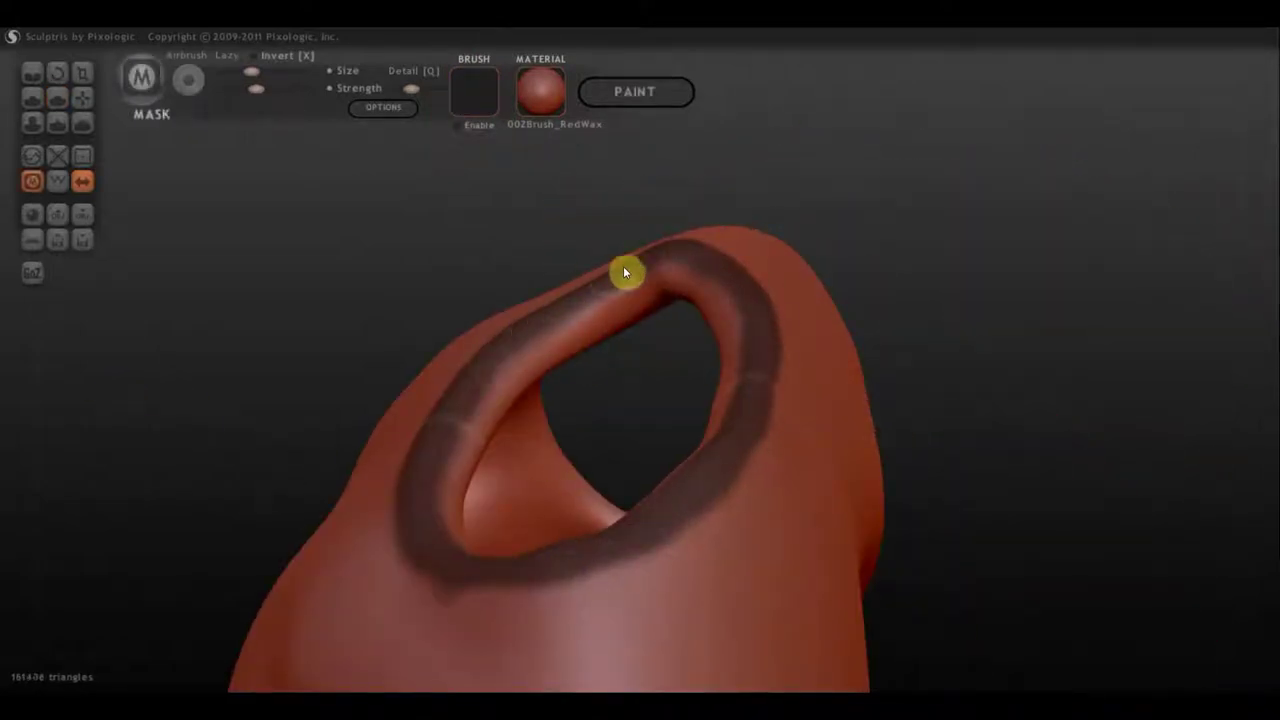
{"action": "right_click_drag", "start_coordinate": [623, 268], "coordinate": [1112, 391]}
{"action": "mouse_move", "coordinate": [303, 468]}
{"action": "right_mouse_down"}
{"action": "mouse_move", "coordinate": [632, 384]}
{"action": "mouse_move", "coordinate": [1002, 398]}
{"action": "mouse_move", "coordinate": [649, 291]}
{"action": "mouse_move", "coordinate": [688, 331]}
{"action": "right_mouse_up"}
Invert the mask and Grab the top rim upward into a collar.
{"action": "left_click", "coordinate": [991, 392], "text": "ctrl"}
{"action": "key", "text": "g"}
{"action": "left_click_drag", "start_coordinate": [688, 331], "coordinate": [697, 303]}
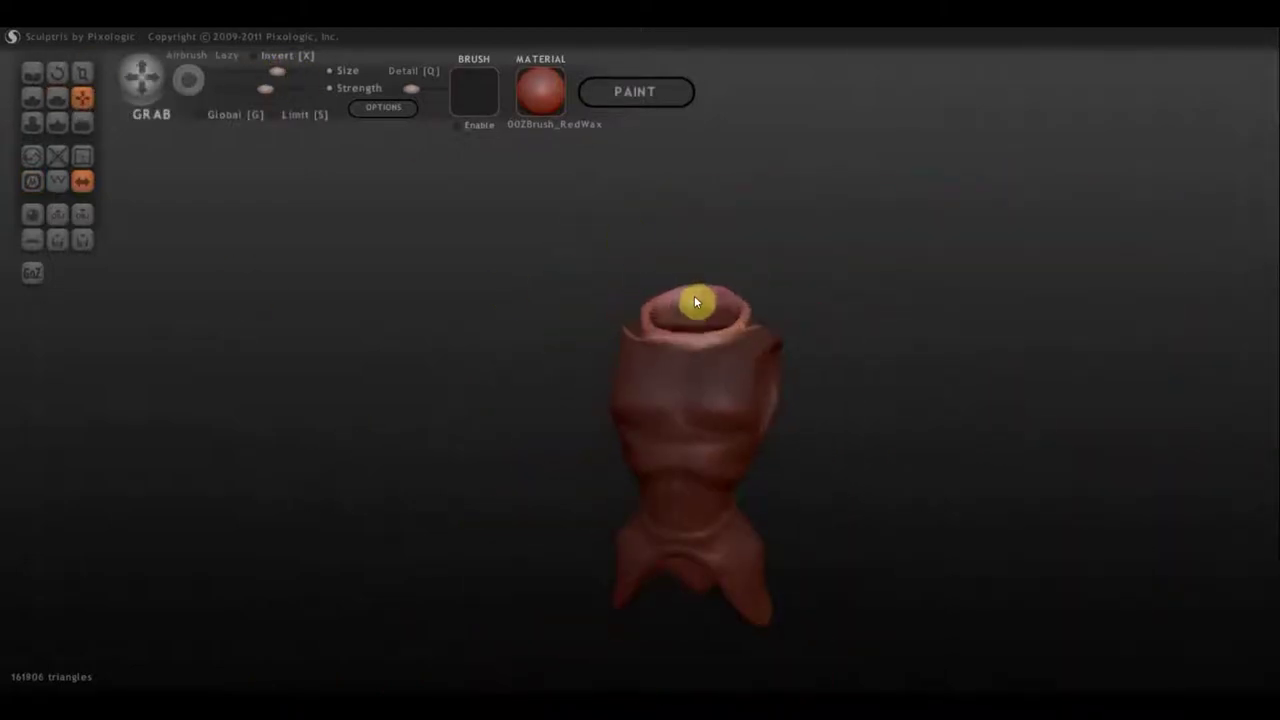
{"action": "mouse_move", "coordinate": [697, 303]}
{"action": "right_mouse_down"}
{"action": "mouse_move", "coordinate": [680, 306]}
{"action": "mouse_move", "coordinate": [750, 369]}
{"action": "mouse_move", "coordinate": [775, 263]}
{"action": "right_mouse_up"}
{"action": "scroll", "coordinate": [677, 215], "scroll_direction": "up", "scroll_amount": 3}
{"action": "right_click_drag", "start_coordinate": [677, 215], "coordinate": [646, 231]}
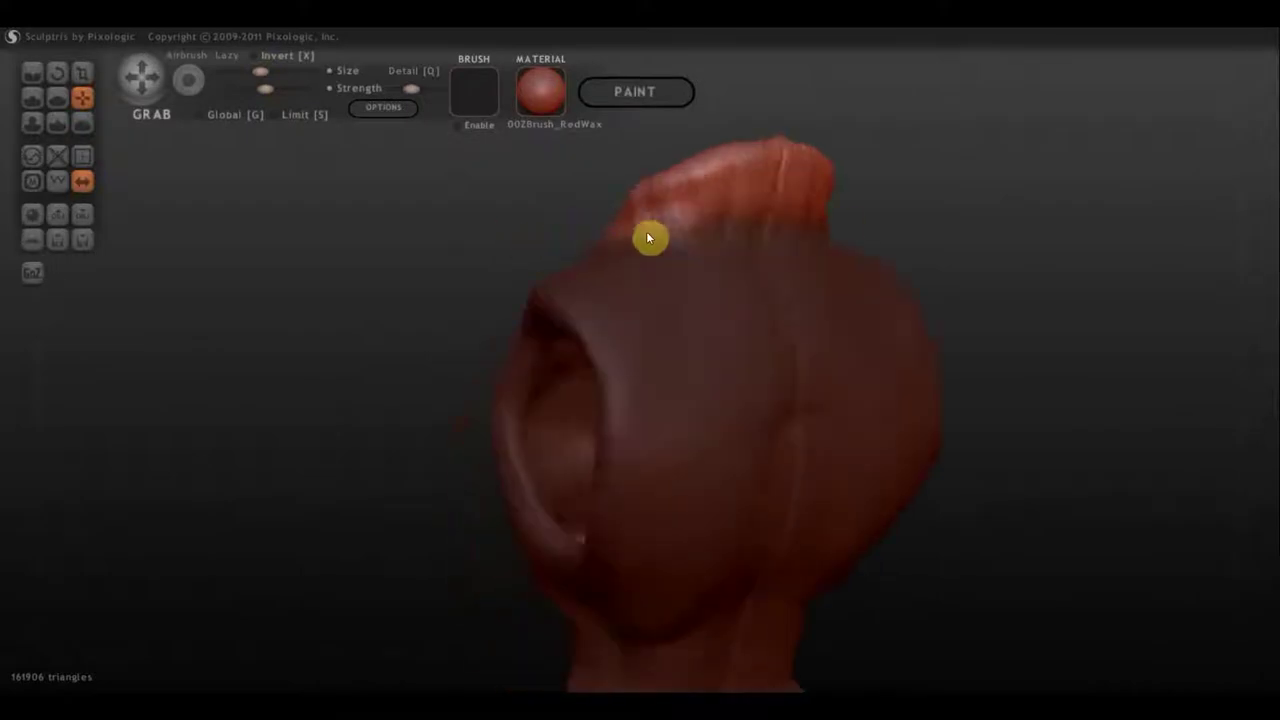
{"action": "left_click_drag", "start_coordinate": [654, 196], "coordinate": [770, 181]}
{"action": "right_click_drag", "start_coordinate": [770, 181], "coordinate": [808, 207]}
Flatten the collar surface and neck rim smooth.
{"action": "key", "text": "5"}
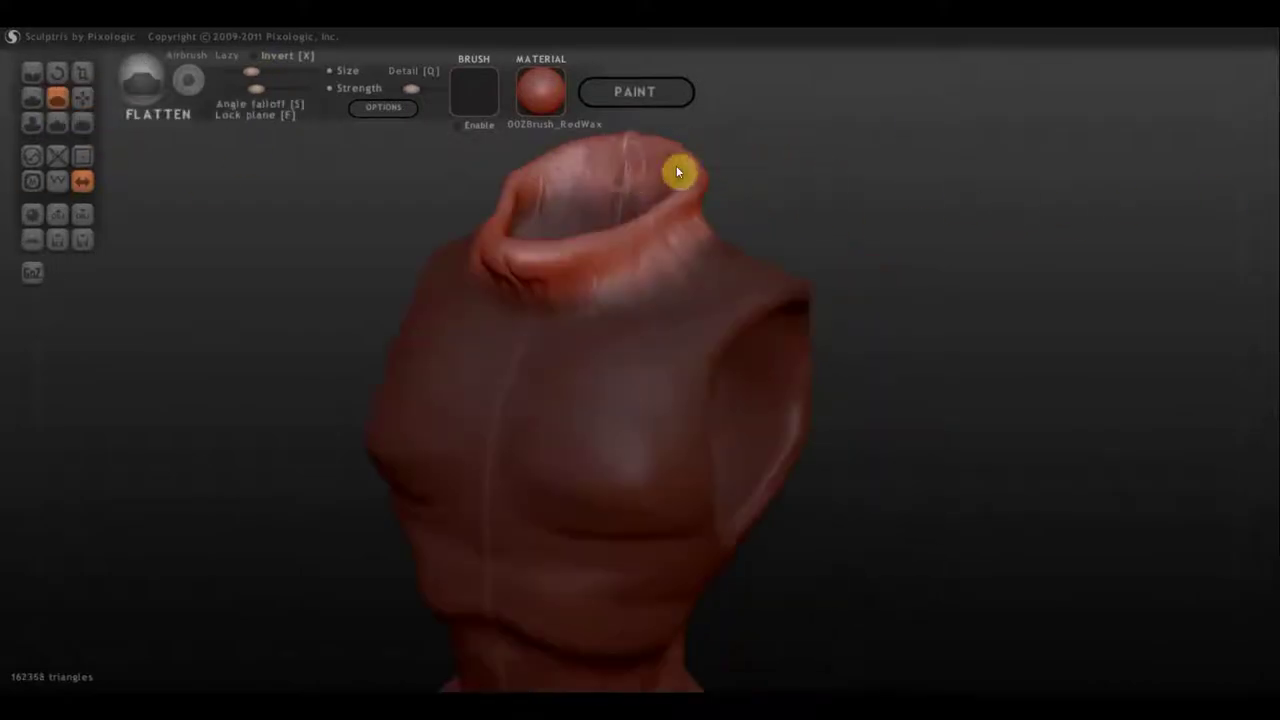
{"action": "right_click_drag", "start_coordinate": [677, 171], "coordinate": [677, 214]}
{"action": "left_click_drag", "start_coordinate": [677, 214], "coordinate": [630, 250]}
{"action": "mouse_move", "coordinate": [630, 250]}
{"action": "right_mouse_down"}
{"action": "mouse_move", "coordinate": [866, 211]}
{"action": "mouse_move", "coordinate": [631, 291]}
{"action": "right_mouse_up"}
{"action": "left_click_drag", "start_coordinate": [631, 291], "coordinate": [740, 300]}
{"action": "mouse_move", "coordinate": [740, 300]}
{"action": "right_mouse_down"}
{"action": "mouse_move", "coordinate": [1052, 189]}
{"action": "mouse_move", "coordinate": [1088, 324]}
{"action": "right_mouse_up"}
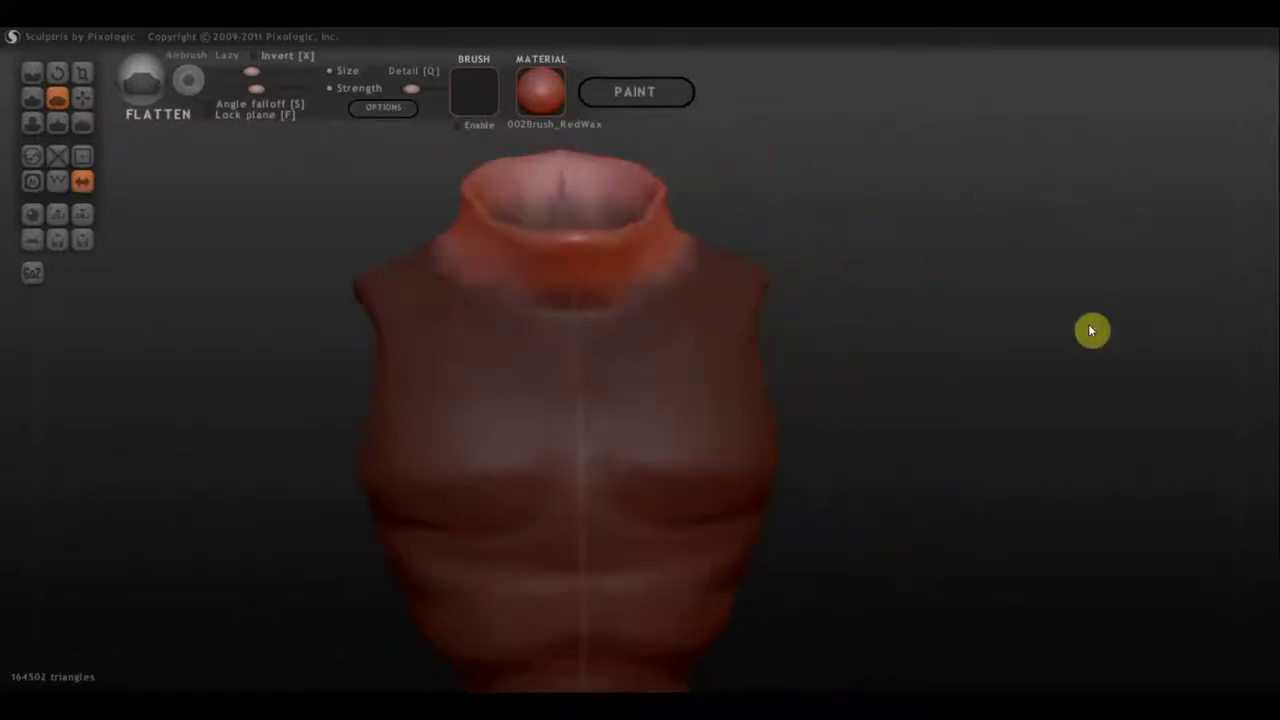
{"action": "scroll", "coordinate": [964, 289], "scroll_direction": "down", "scroll_amount": 5}
{"action": "scroll", "coordinate": [868, 270], "scroll_direction": "up", "scroll_amount": 1}
{"action": "key", "text": "1"}
{"action": "mouse_move", "coordinate": [868, 270]}
{"action": "right_mouse_down"}
{"action": "mouse_move", "coordinate": [739, 251]}
{"action": "mouse_move", "coordinate": [821, 137]}
{"action": "right_mouse_up"}
Carve a groove across the chest with the Draw brush.
{"action": "scroll", "coordinate": [821, 137], "scroll_direction": "up", "scroll_amount": 3}
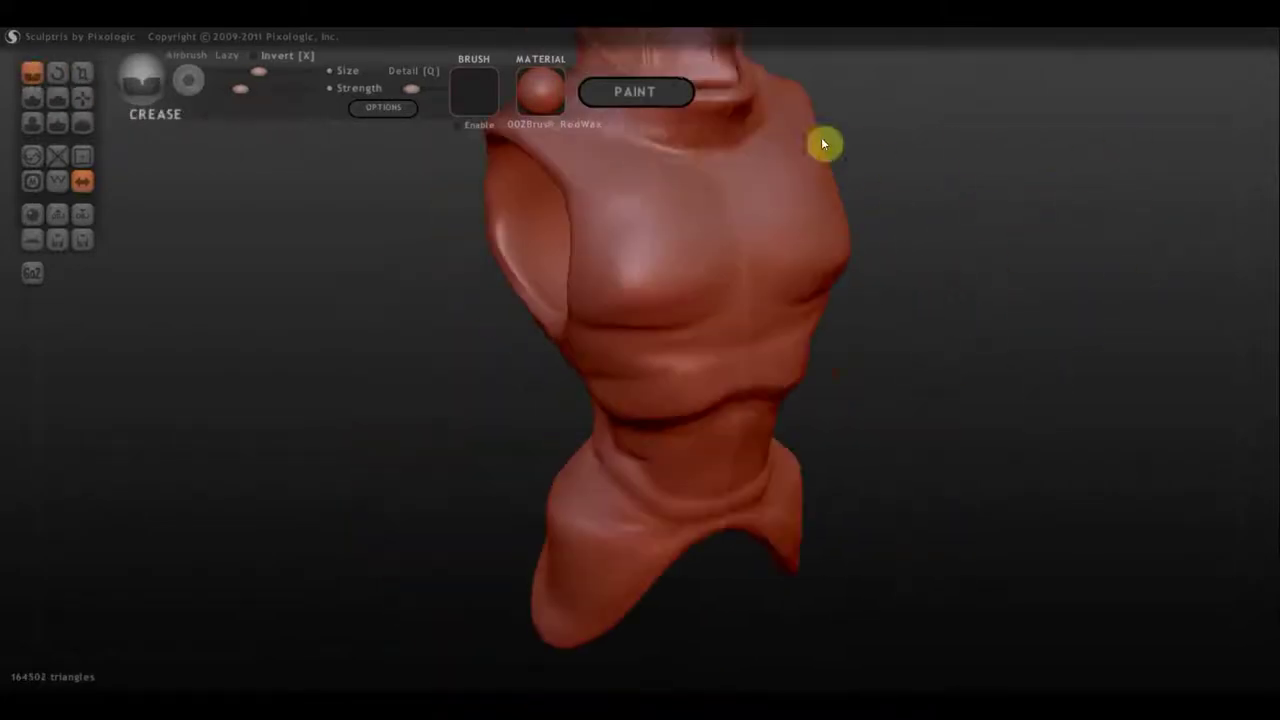
{"action": "right_click_drag", "start_coordinate": [740, 226], "coordinate": [577, 151]}
{"action": "mouse_move", "coordinate": [571, 259]}
{"action": "right_mouse_down"}
{"action": "mouse_move", "coordinate": [620, 243]}
{"action": "mouse_move", "coordinate": [700, 320]}
{"action": "right_mouse_up"}
{"action": "left_click", "coordinate": [32, 97]}
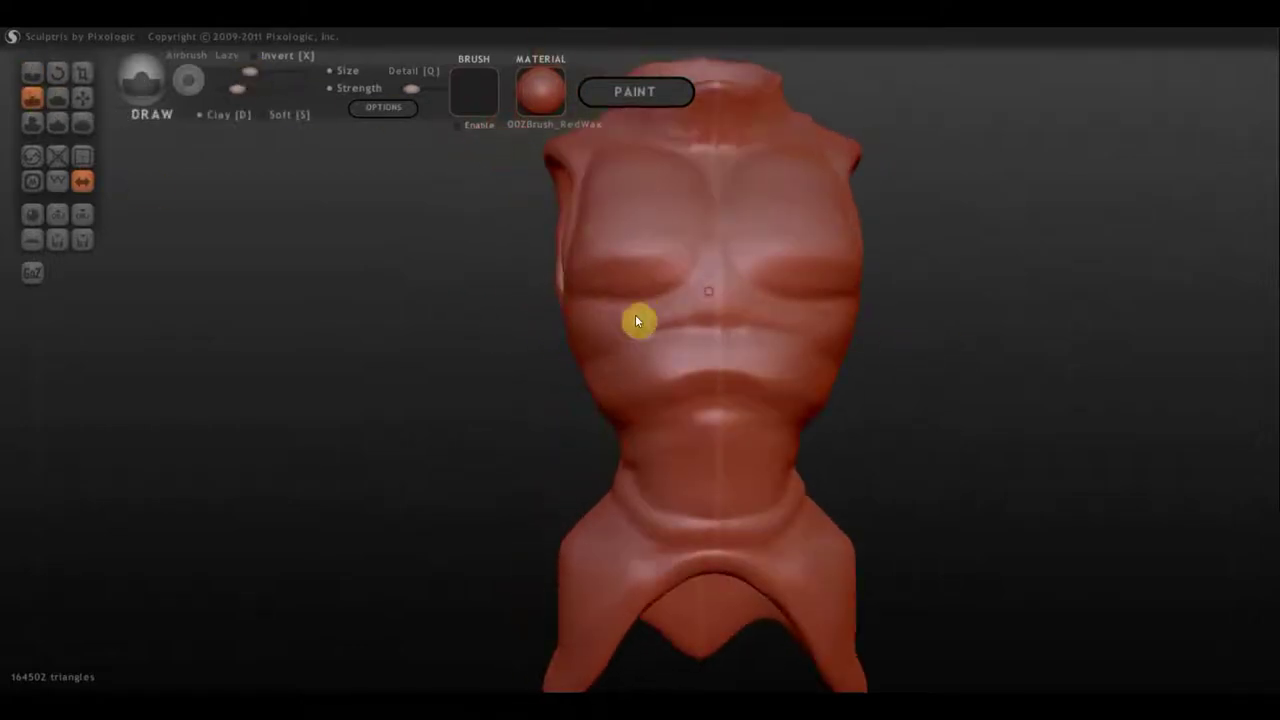
{"action": "scroll", "coordinate": [637, 323], "scroll_direction": "up", "scroll_amount": 3}
{"action": "left_click_drag", "start_coordinate": [705, 285], "coordinate": [562, 330]}
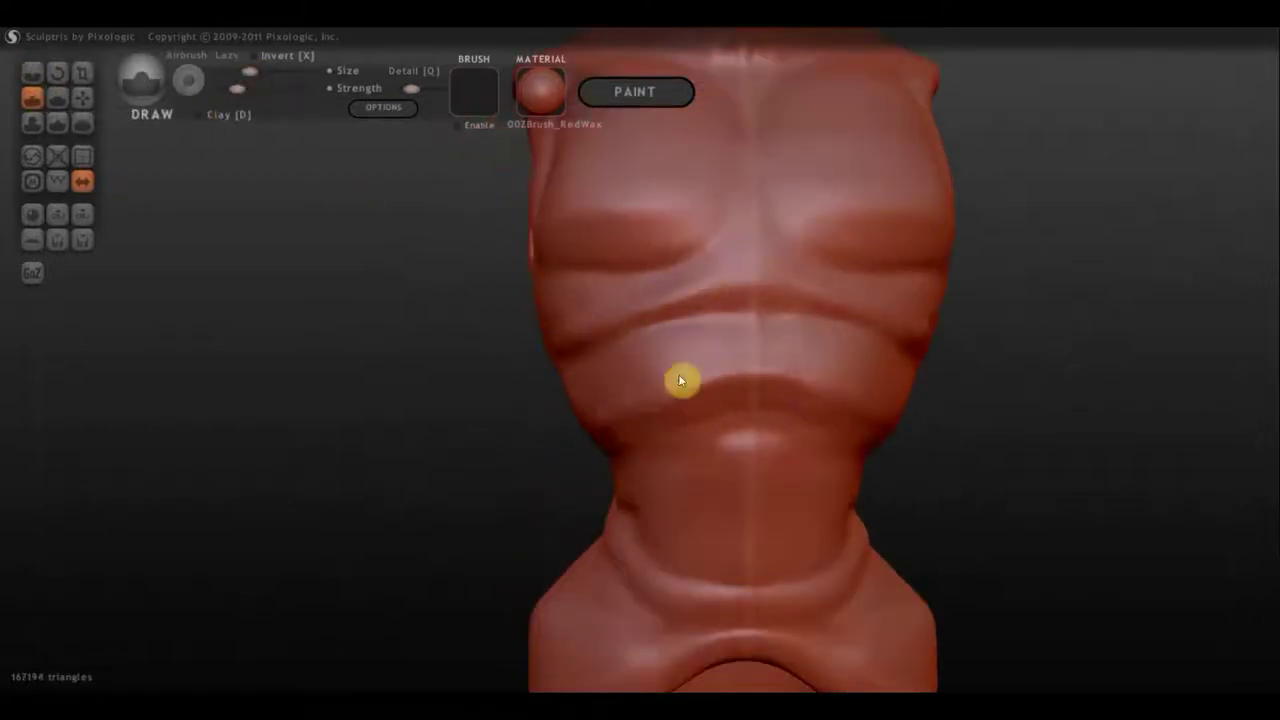
{"action": "mouse_move", "coordinate": [680, 378]}
{"action": "right_mouse_down"}
{"action": "mouse_move", "coordinate": [757, 354]}
{"action": "mouse_move", "coordinate": [828, 371]}
{"action": "right_mouse_up"}
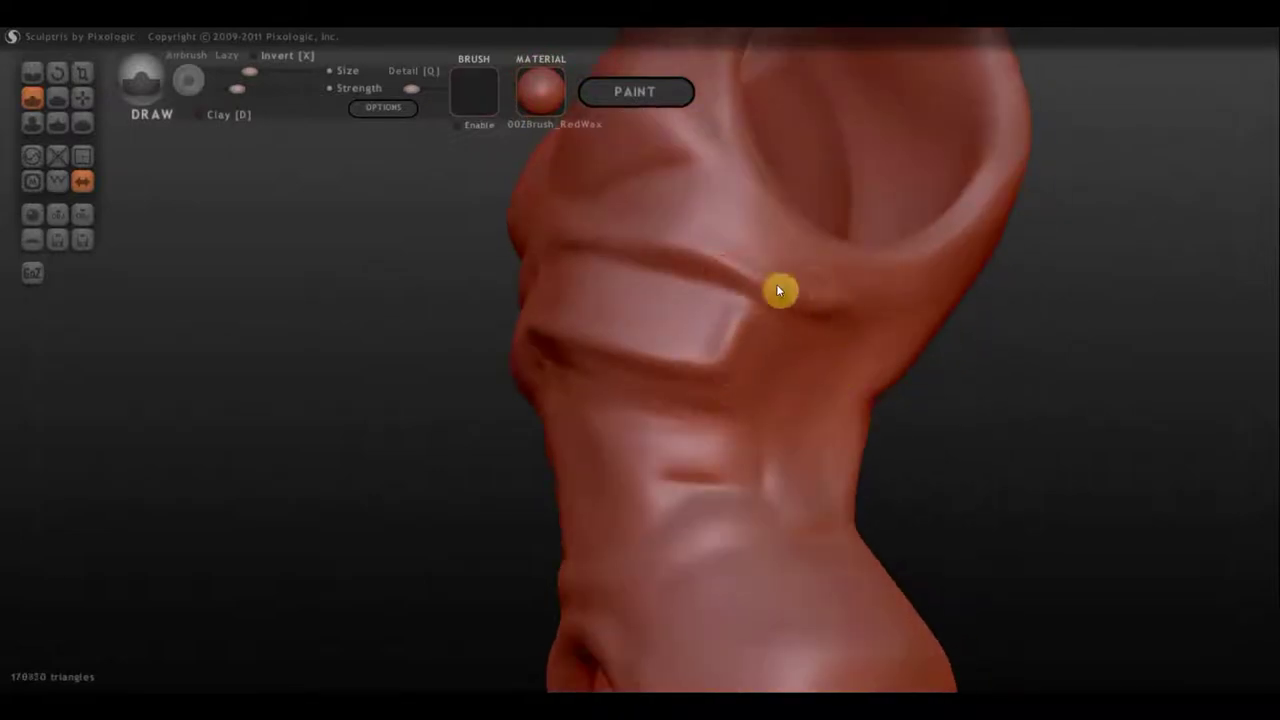
{"action": "right_click_drag", "start_coordinate": [776, 286], "coordinate": [955, 314]}
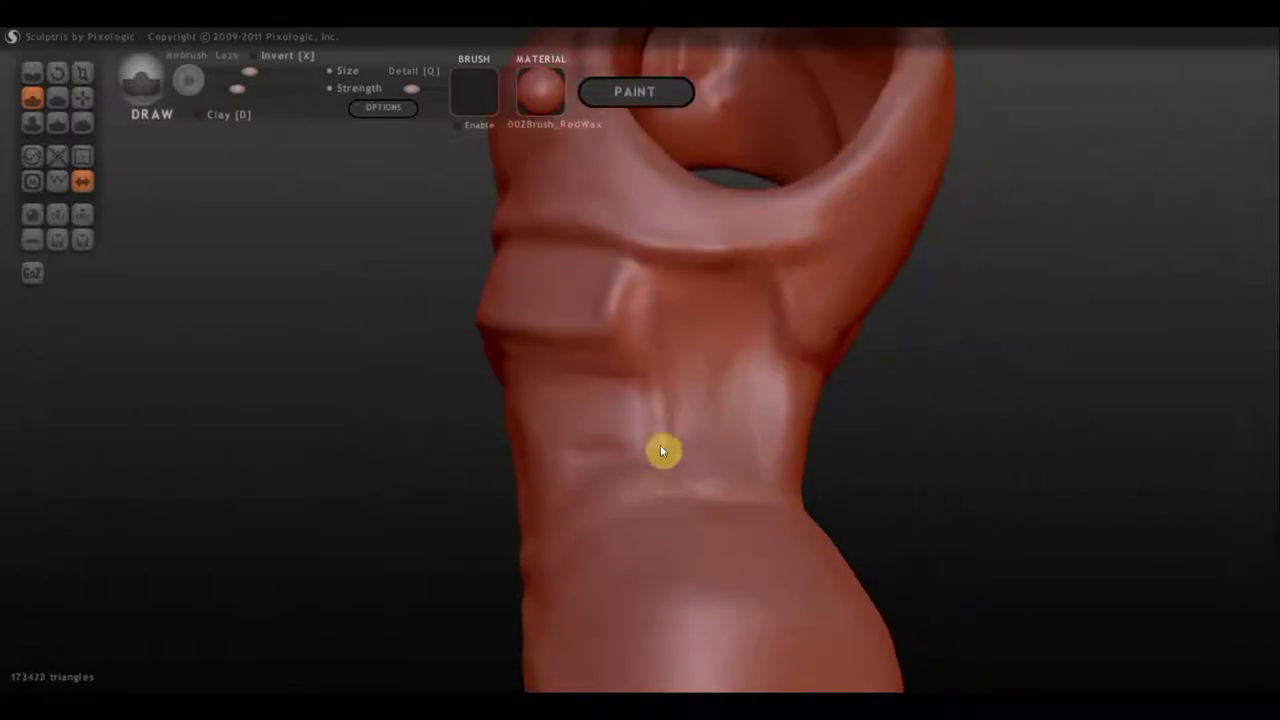
{"action": "right_click_drag", "start_coordinate": [660, 444], "coordinate": [738, 468]}
{"action": "mouse_move", "coordinate": [674, 508]}
{"action": "right_mouse_down"}
{"action": "mouse_move", "coordinate": [462, 541]}
{"action": "mouse_move", "coordinate": [529, 571]}
{"action": "mouse_move", "coordinate": [249, 251]}
{"action": "right_mouse_up"}
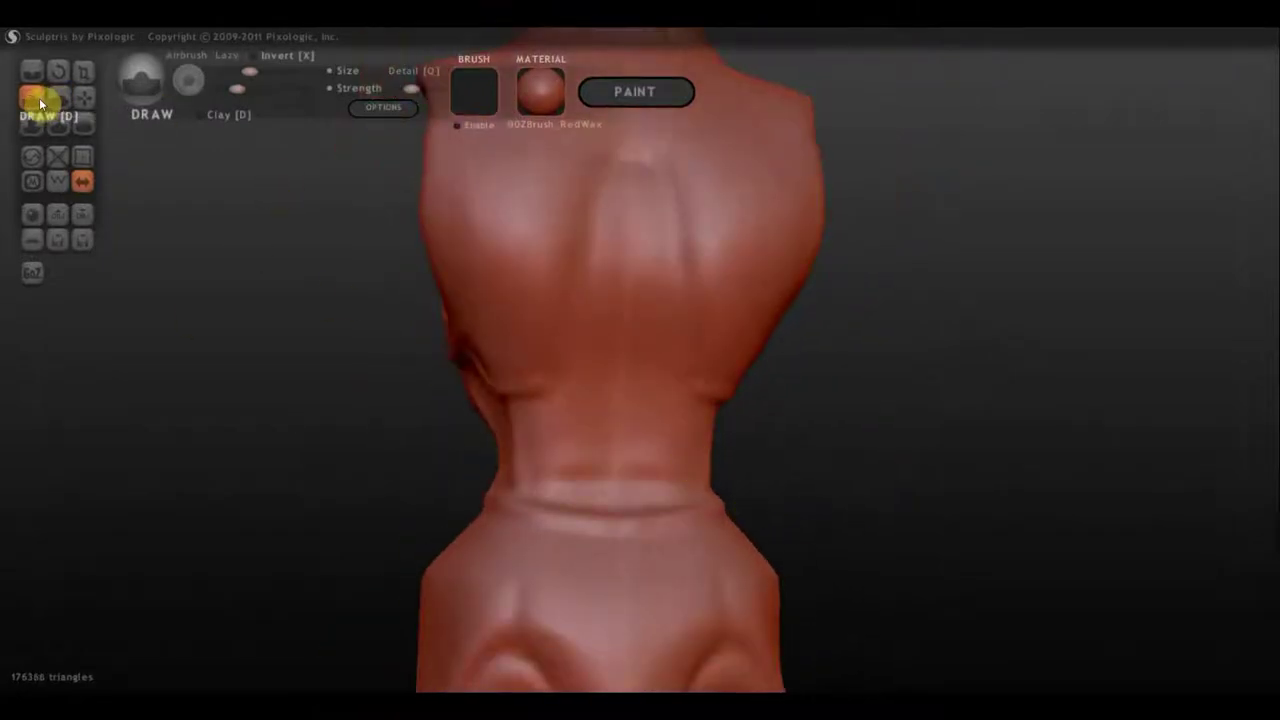
{"action": "right_click_drag", "start_coordinate": [39, 98], "coordinate": [137, 170]}
Flatten small patches on the torso side and chest.
{"action": "key", "text": "f"}
{"action": "mouse_move", "coordinate": [470, 334]}
{"action": "left_mouse_down"}
{"action": "mouse_move", "coordinate": [446, 303]}
{"action": "mouse_move", "coordinate": [544, 308]}
{"action": "left_mouse_up"}
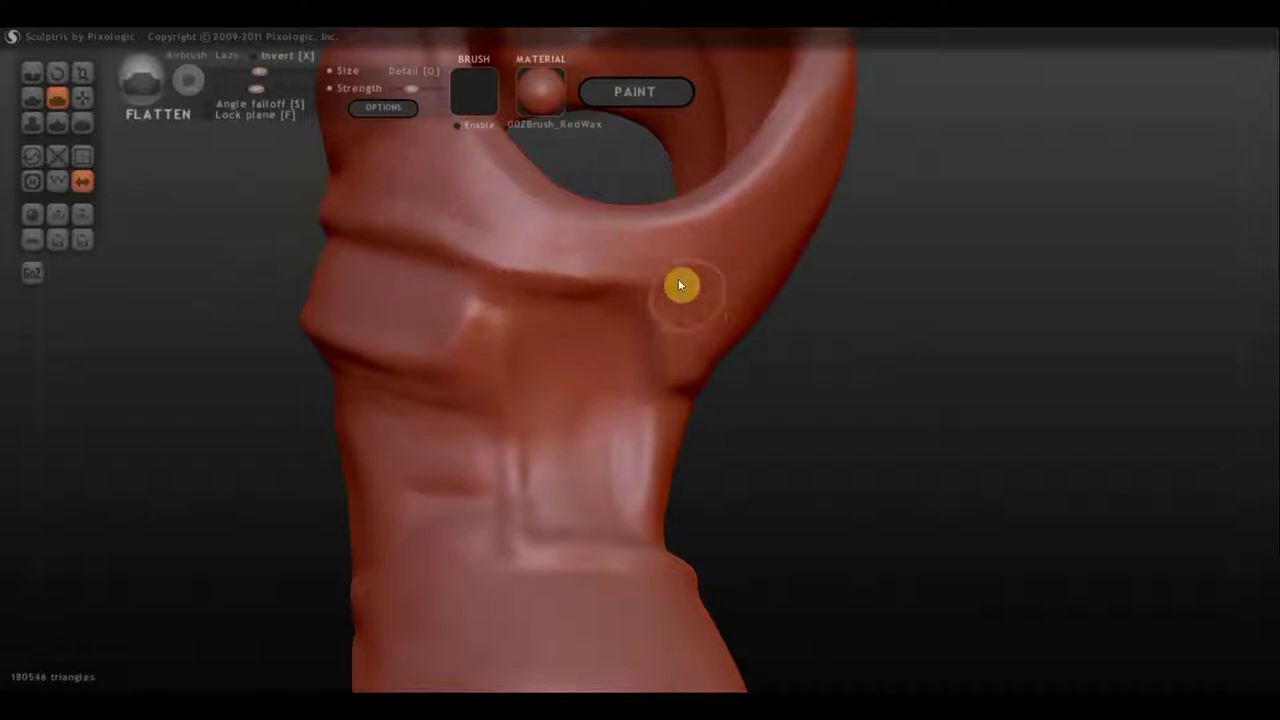
{"action": "left_click_drag", "start_coordinate": [680, 286], "coordinate": [703, 366]}
{"action": "mouse_move", "coordinate": [703, 366]}
{"action": "right_mouse_down"}
{"action": "mouse_move", "coordinate": [240, 486]}
{"action": "mouse_move", "coordinate": [878, 533]}
{"action": "mouse_move", "coordinate": [494, 406]}
{"action": "right_mouse_up"}
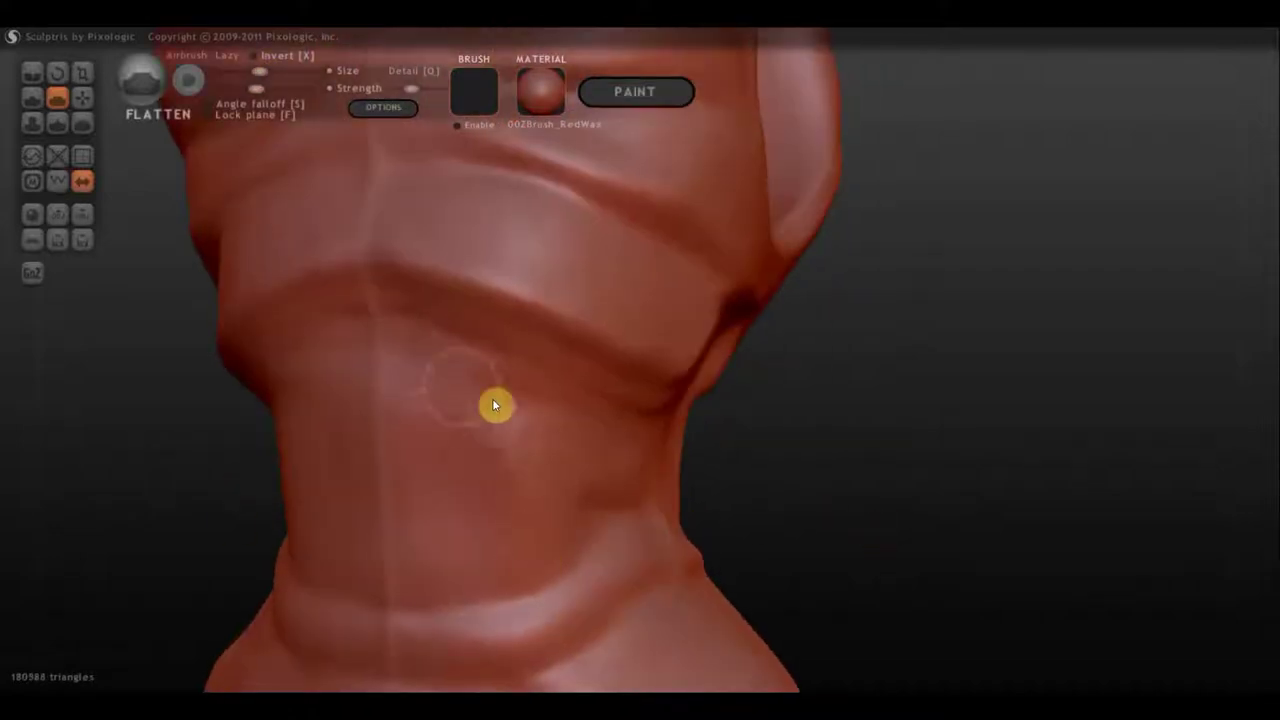
{"action": "left_click_drag", "start_coordinate": [494, 406], "coordinate": [491, 377]}
{"action": "mouse_move", "coordinate": [491, 377]}
{"action": "right_mouse_down"}
{"action": "mouse_move", "coordinate": [846, 511]}
{"action": "mouse_move", "coordinate": [659, 478]}
{"action": "right_mouse_up"}
Carve crease lines across the torso, belly and chest.
{"action": "key", "text": "c"}
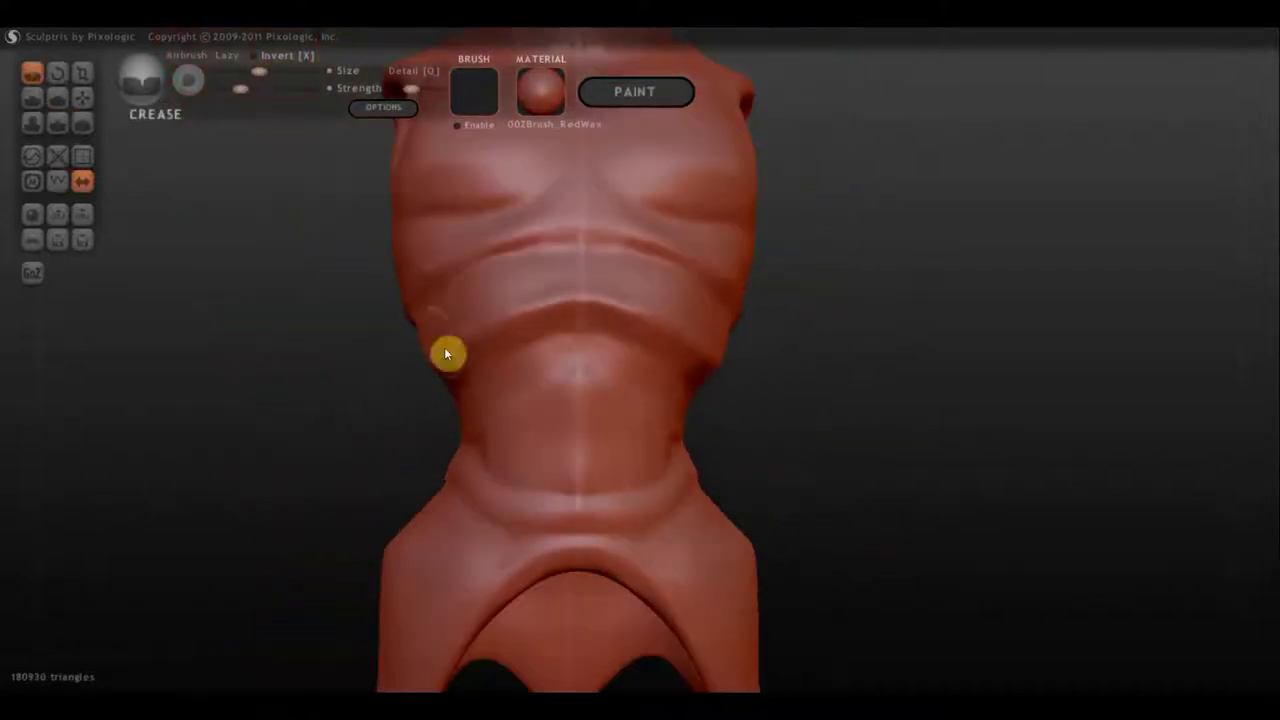
{"action": "mouse_move", "coordinate": [577, 359]}
{"action": "left_mouse_down"}
{"action": "mouse_move", "coordinate": [478, 422]}
{"action": "mouse_move", "coordinate": [537, 457]}
{"action": "mouse_move", "coordinate": [542, 318]}
{"action": "left_mouse_up"}
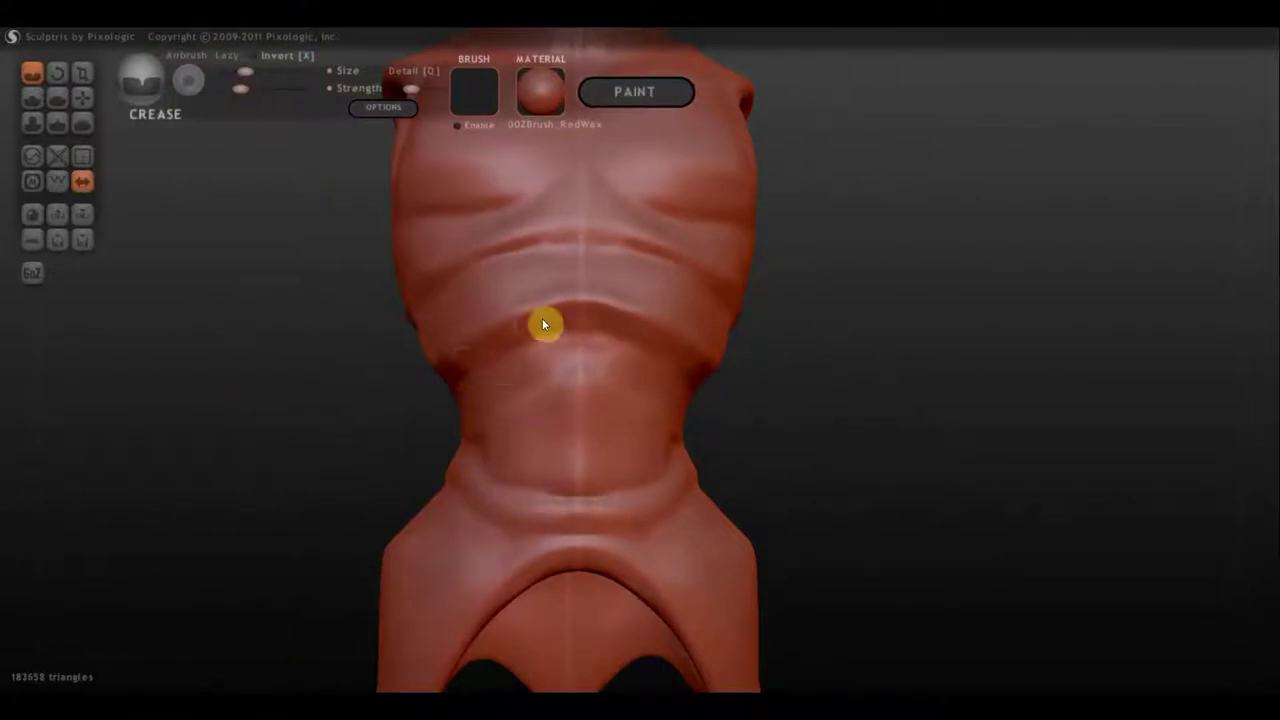
{"action": "right_click_drag", "start_coordinate": [542, 318], "coordinate": [533, 438]}
{"action": "left_click_drag", "start_coordinate": [533, 438], "coordinate": [594, 474]}
{"action": "left_click_drag", "start_coordinate": [598, 518], "coordinate": [664, 526]}
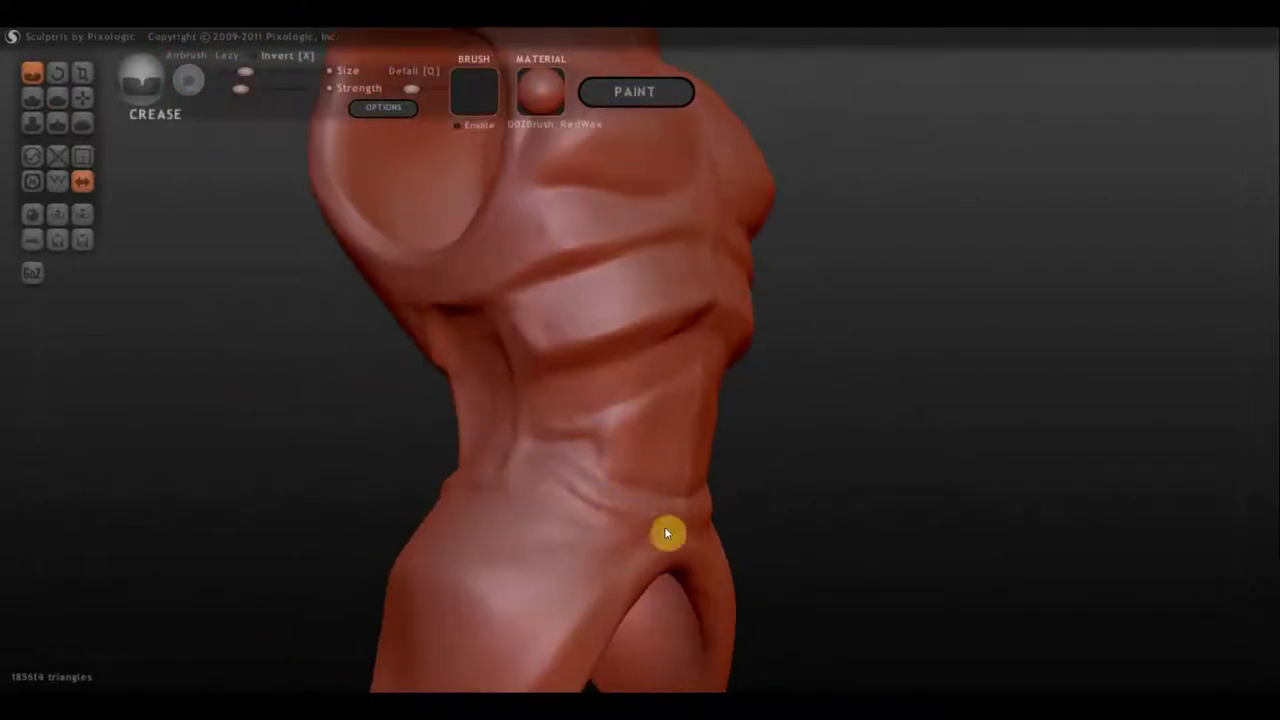
{"action": "right_click_drag", "start_coordinate": [664, 526], "coordinate": [486, 555]}
{"action": "left_click_drag", "start_coordinate": [486, 555], "coordinate": [662, 562]}
{"action": "right_click_drag", "start_coordinate": [662, 562], "coordinate": [532, 568]}
{"action": "left_click_drag", "start_coordinate": [532, 569], "coordinate": [578, 547]}
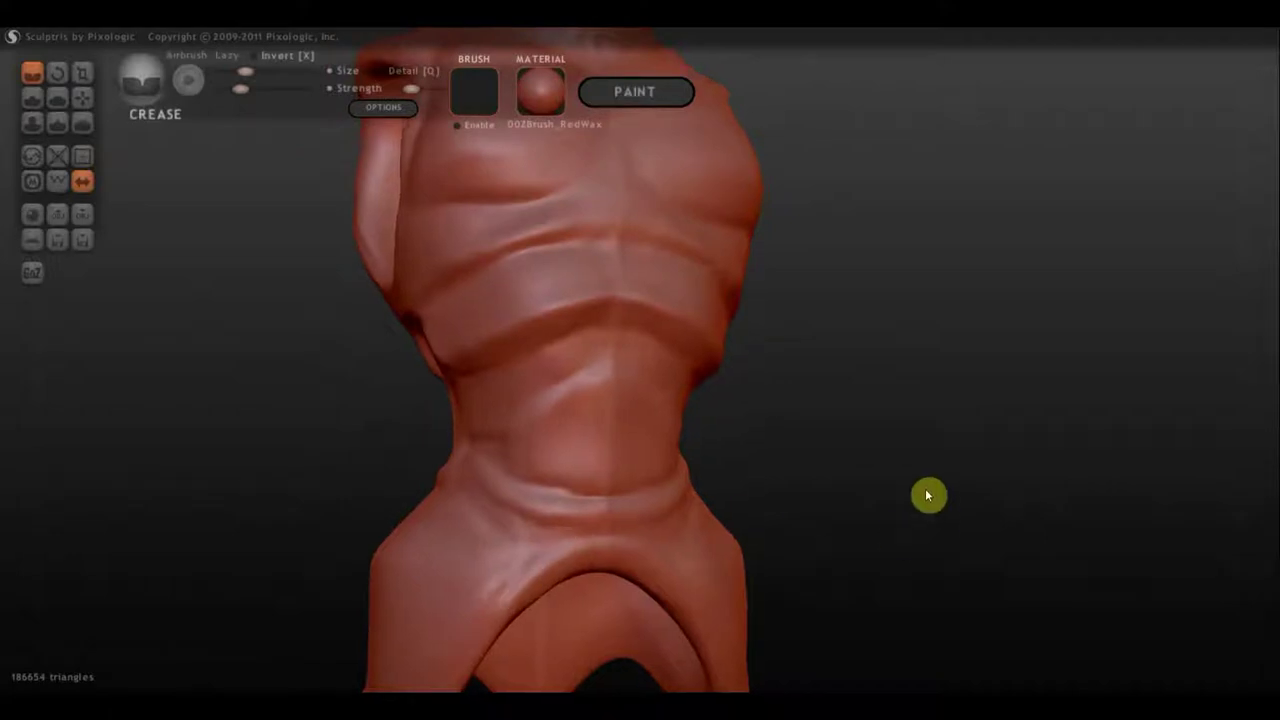
Carve crease lines on the lower body and along the legs.
{"action": "mouse_move", "coordinate": [929, 494]}
{"action": "right_mouse_down"}
{"action": "mouse_move", "coordinate": [817, 400]}
{"action": "mouse_move", "coordinate": [557, 357]}
{"action": "right_mouse_up"}
{"action": "left_click_drag", "start_coordinate": [678, 533], "coordinate": [717, 554]}
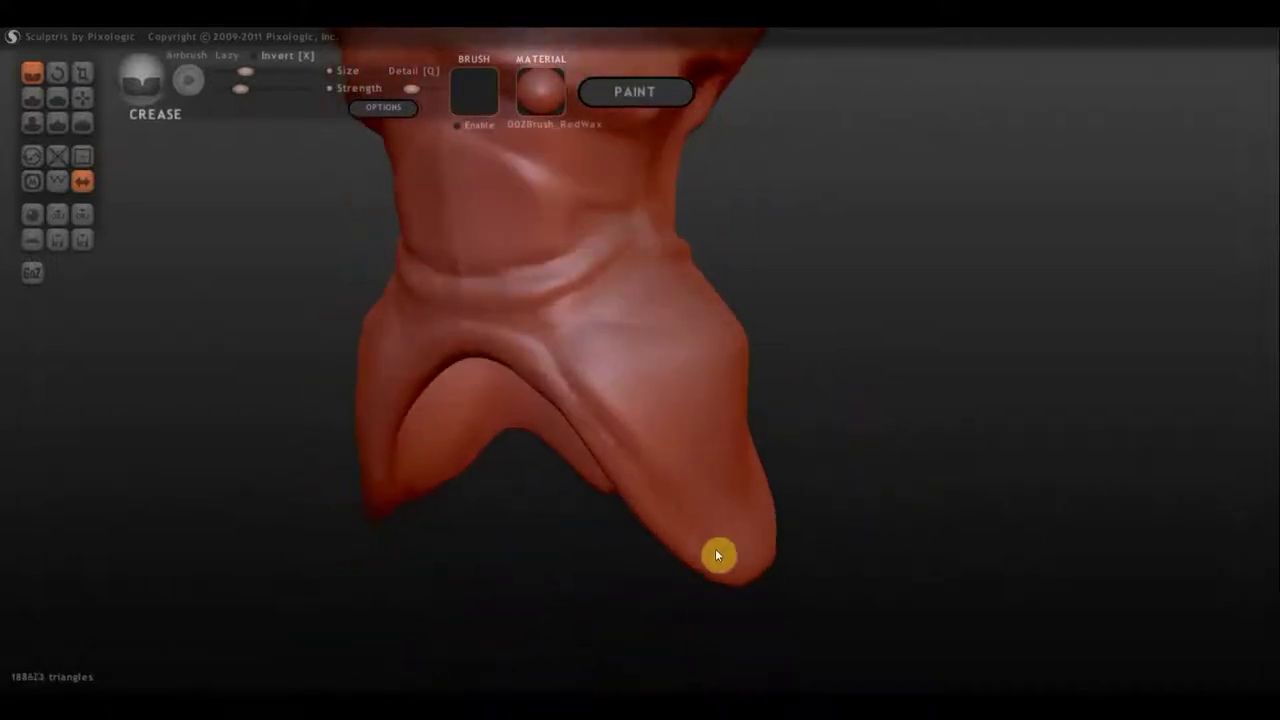
{"action": "right_click_drag", "start_coordinate": [717, 554], "coordinate": [634, 603]}
{"action": "left_click_drag", "start_coordinate": [749, 517], "coordinate": [678, 590]}
{"action": "right_click_drag", "start_coordinate": [677, 591], "coordinate": [628, 491]}
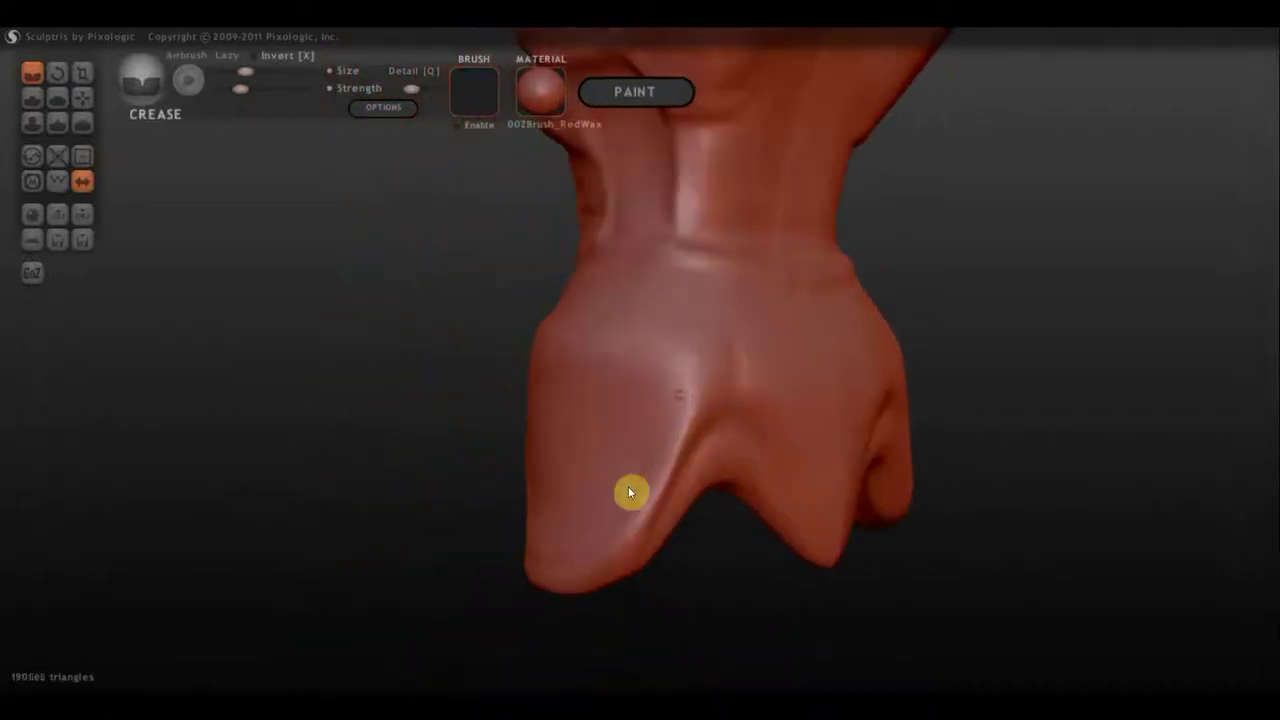
{"action": "mouse_move", "coordinate": [628, 491]}
{"action": "left_mouse_down"}
{"action": "mouse_move", "coordinate": [703, 463]}
{"action": "mouse_move", "coordinate": [800, 543]}
{"action": "left_mouse_up"}
{"action": "scroll", "coordinate": [703, 604], "scroll_direction": "up", "scroll_amount": 2}
Flatten the underside between the legs.
{"action": "right_click_drag", "start_coordinate": [703, 604], "coordinate": [620, 420]}
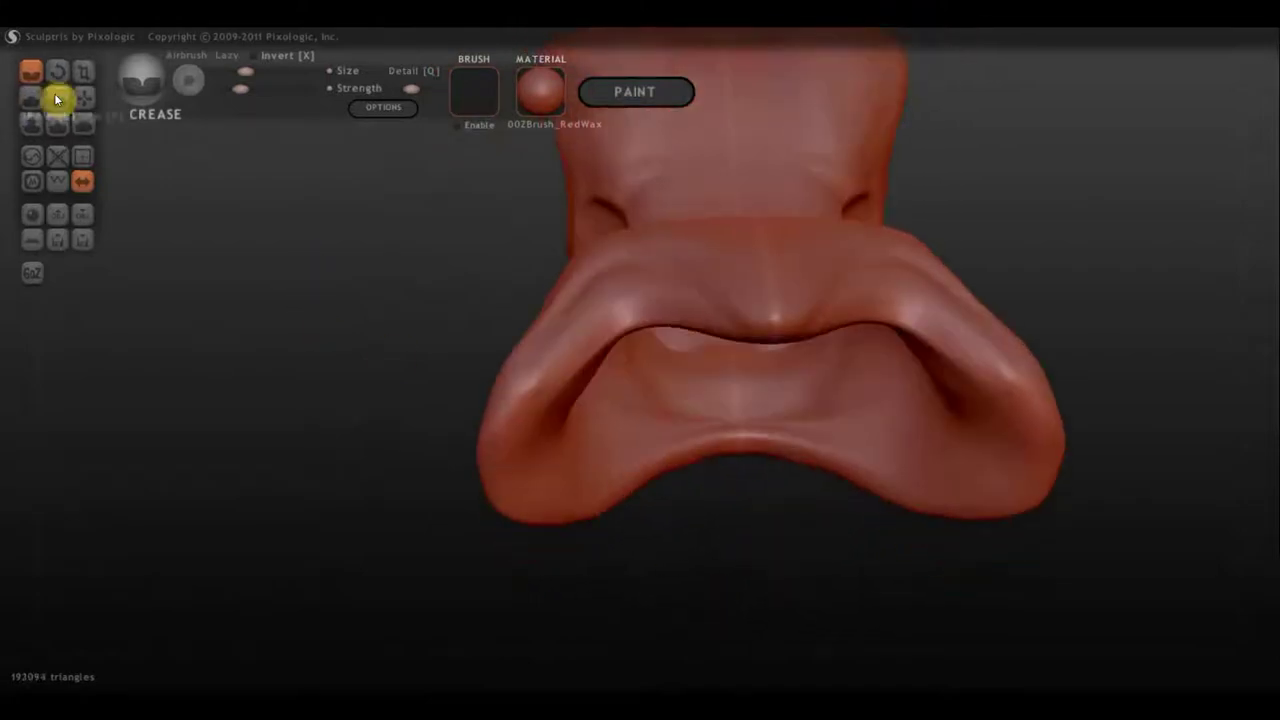
{"action": "left_click", "coordinate": [57, 97]}
{"action": "mouse_move", "coordinate": [560, 386]}
{"action": "left_mouse_down"}
{"action": "mouse_move", "coordinate": [691, 314]}
{"action": "mouse_move", "coordinate": [557, 368]}
{"action": "mouse_move", "coordinate": [580, 352]}
{"action": "left_mouse_up"}
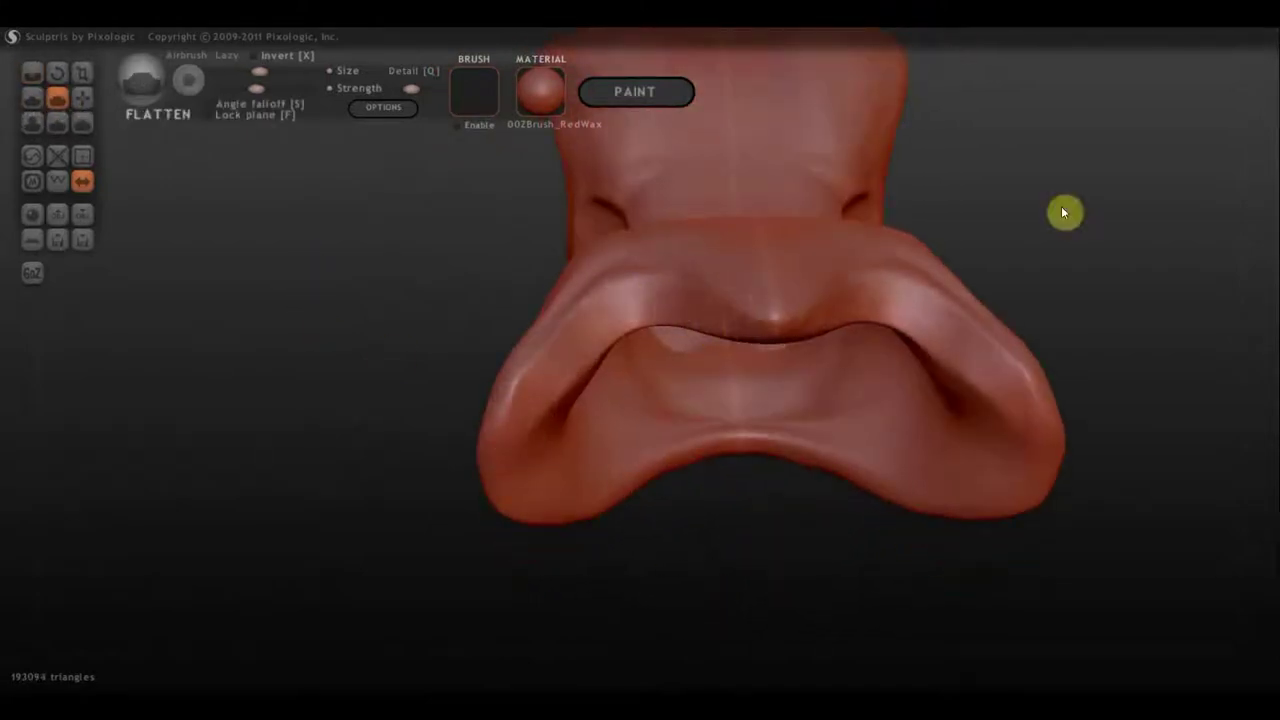
{"action": "mouse_move", "coordinate": [1061, 206]}
{"action": "right_mouse_down"}
{"action": "mouse_move", "coordinate": [807, 443]}
{"action": "mouse_move", "coordinate": [636, 360]}
{"action": "right_mouse_up"}
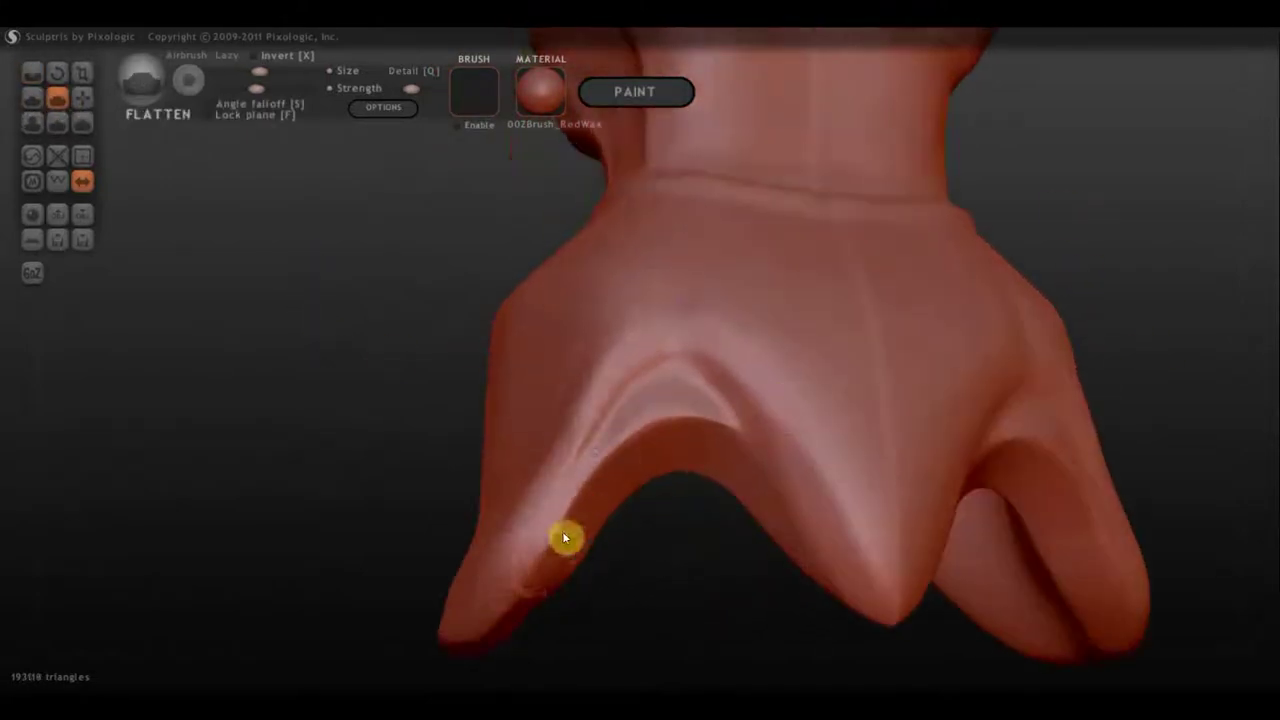
Draw horizontal raised ridges across the hips and carve grooves between them.
{"action": "left_click", "coordinate": [32, 97]}
{"action": "mouse_move", "coordinate": [690, 328]}
{"action": "left_mouse_down"}
{"action": "mouse_move", "coordinate": [660, 334]}
{"action": "mouse_move", "coordinate": [623, 442]}
{"action": "mouse_move", "coordinate": [860, 560]}
{"action": "mouse_move", "coordinate": [686, 360]}
{"action": "left_mouse_up"}
{"action": "right_click_drag", "start_coordinate": [686, 360], "coordinate": [843, 297]}
{"action": "mouse_move", "coordinate": [650, 305]}
{"action": "left_mouse_down"}
{"action": "mouse_move", "coordinate": [855, 297]}
{"action": "mouse_move", "coordinate": [708, 347]}
{"action": "mouse_move", "coordinate": [792, 328]}
{"action": "left_mouse_up"}
{"action": "key", "text": "c"}
{"action": "mouse_move", "coordinate": [634, 326]}
{"action": "left_mouse_down"}
{"action": "mouse_move", "coordinate": [754, 368]}
{"action": "mouse_move", "coordinate": [634, 389]}
{"action": "mouse_move", "coordinate": [777, 423]}
{"action": "mouse_move", "coordinate": [700, 454]}
{"action": "left_mouse_up"}
{"action": "right_click_drag", "start_coordinate": [700, 454], "coordinate": [697, 373]}
{"action": "left_click_drag", "start_coordinate": [697, 373], "coordinate": [856, 321]}
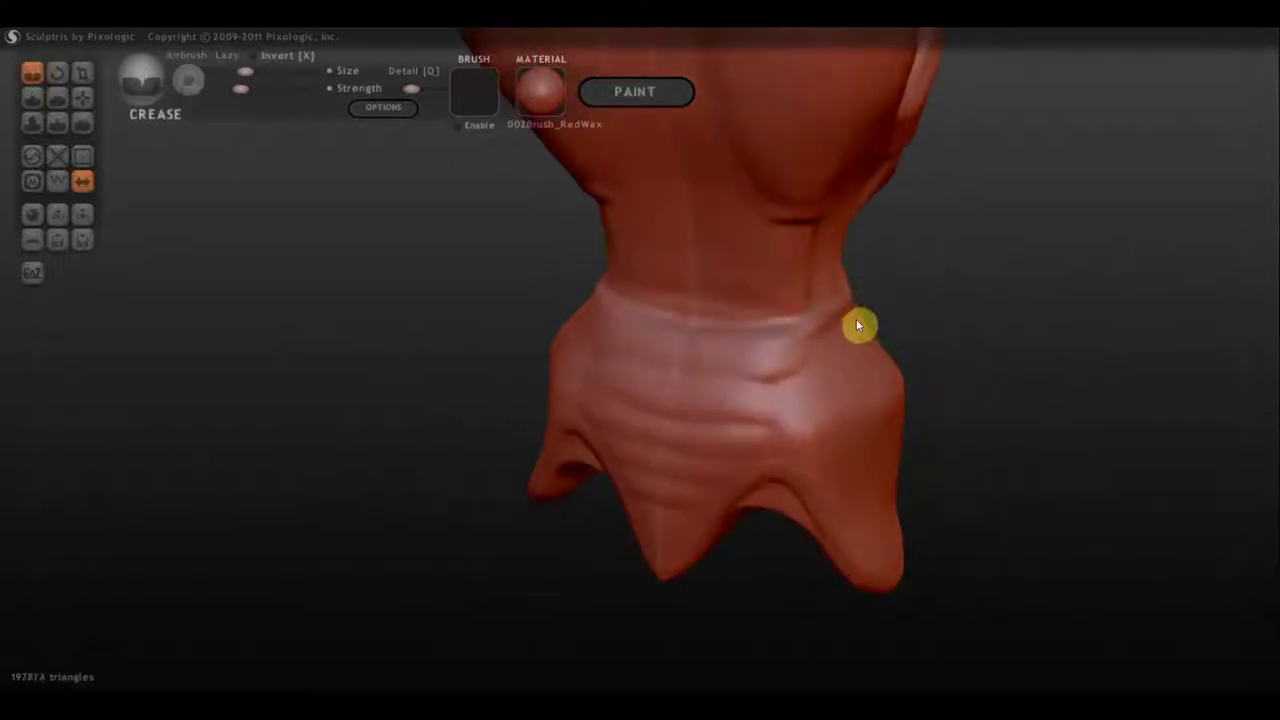
Flatten a band around the waist for the belt.
{"action": "key", "text": "f"}
{"action": "right_click_drag", "start_coordinate": [856, 321], "coordinate": [655, 371]}
{"action": "left_click_drag", "start_coordinate": [655, 371], "coordinate": [606, 308]}
{"action": "scroll", "coordinate": [795, 241], "scroll_direction": "up", "scroll_amount": 3}
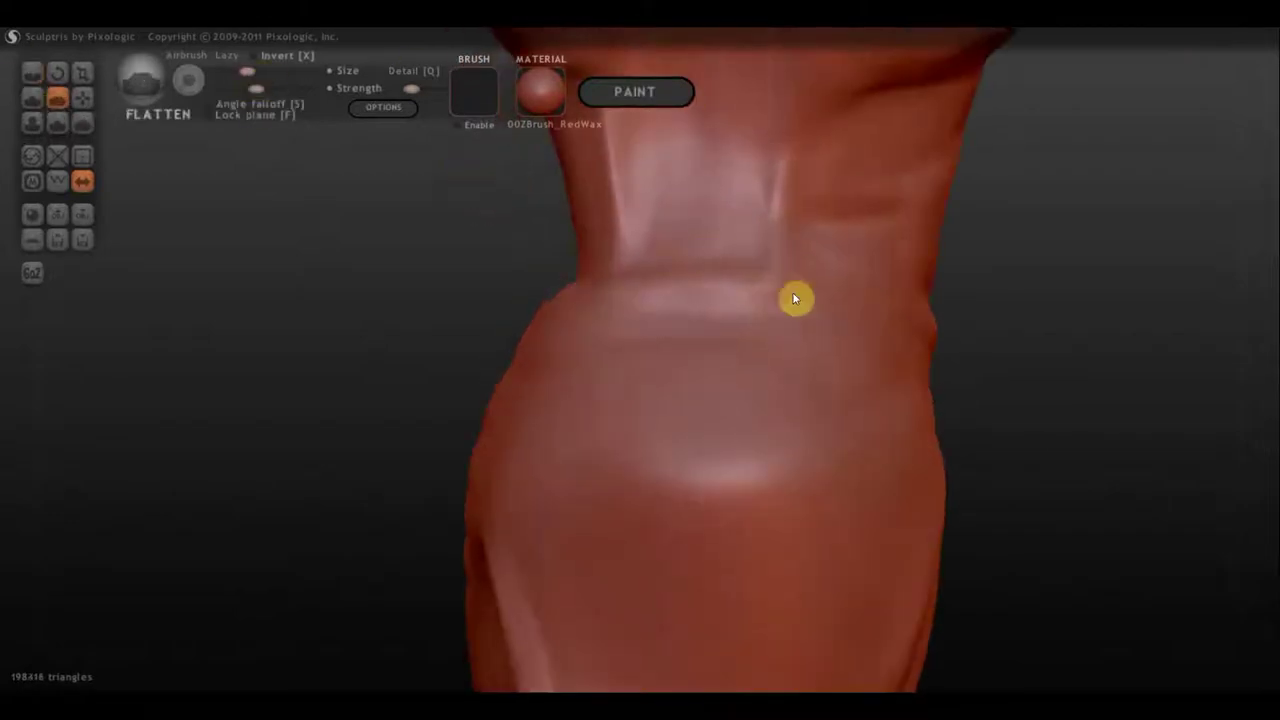
{"action": "left_click_drag", "start_coordinate": [794, 297], "coordinate": [787, 298]}
{"action": "right_click_drag", "start_coordinate": [787, 298], "coordinate": [789, 356]}
{"action": "mouse_move", "coordinate": [789, 356]}
{"action": "left_mouse_down"}
{"action": "mouse_move", "coordinate": [935, 398]}
{"action": "mouse_move", "coordinate": [820, 323]}
{"action": "mouse_move", "coordinate": [786, 240]}
{"action": "mouse_move", "coordinate": [866, 191]}
{"action": "mouse_move", "coordinate": [766, 211]}
{"action": "left_mouse_up"}
{"action": "right_click_drag", "start_coordinate": [766, 211], "coordinate": [640, 146]}
{"action": "scroll", "coordinate": [883, 180], "scroll_direction": "down", "scroll_amount": 3}
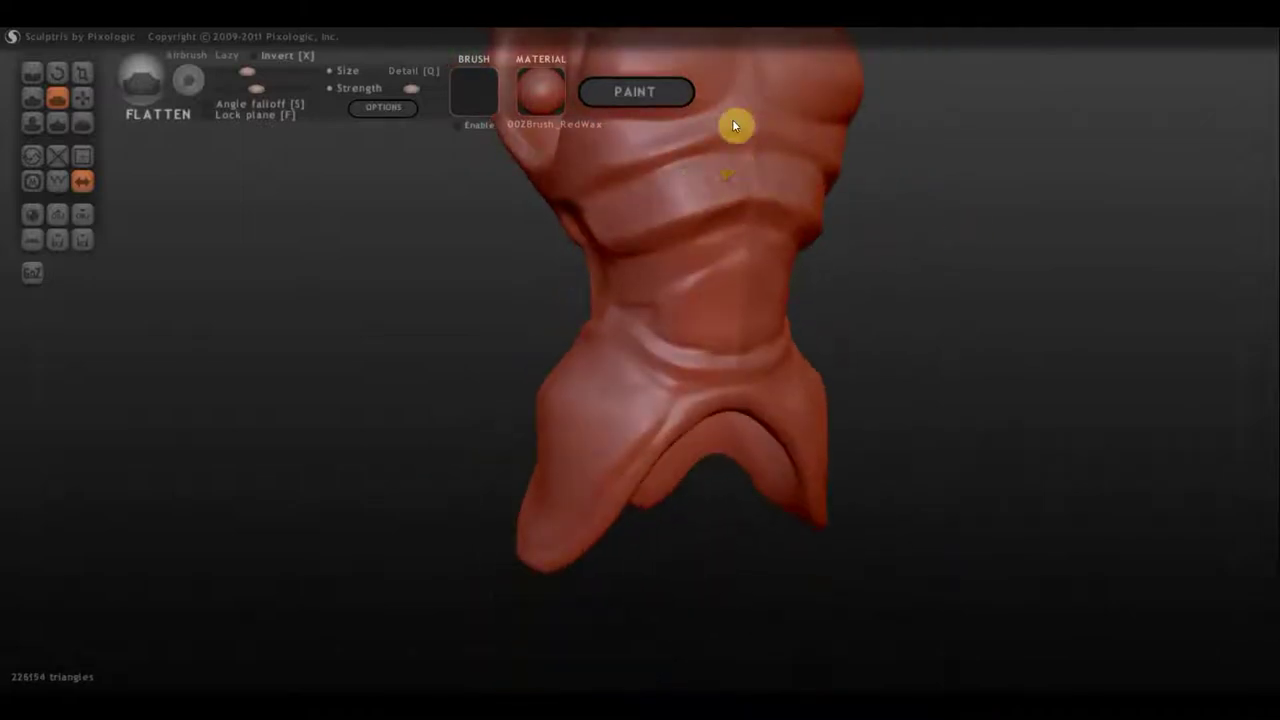
{"action": "right_click_drag", "start_coordinate": [734, 126], "coordinate": [874, 286]}
Build up raised strokes at the waist and the ridge above the belt.
{"action": "left_click", "coordinate": [32, 97]}
{"action": "scroll", "coordinate": [674, 372], "scroll_direction": "up", "scroll_amount": 3}
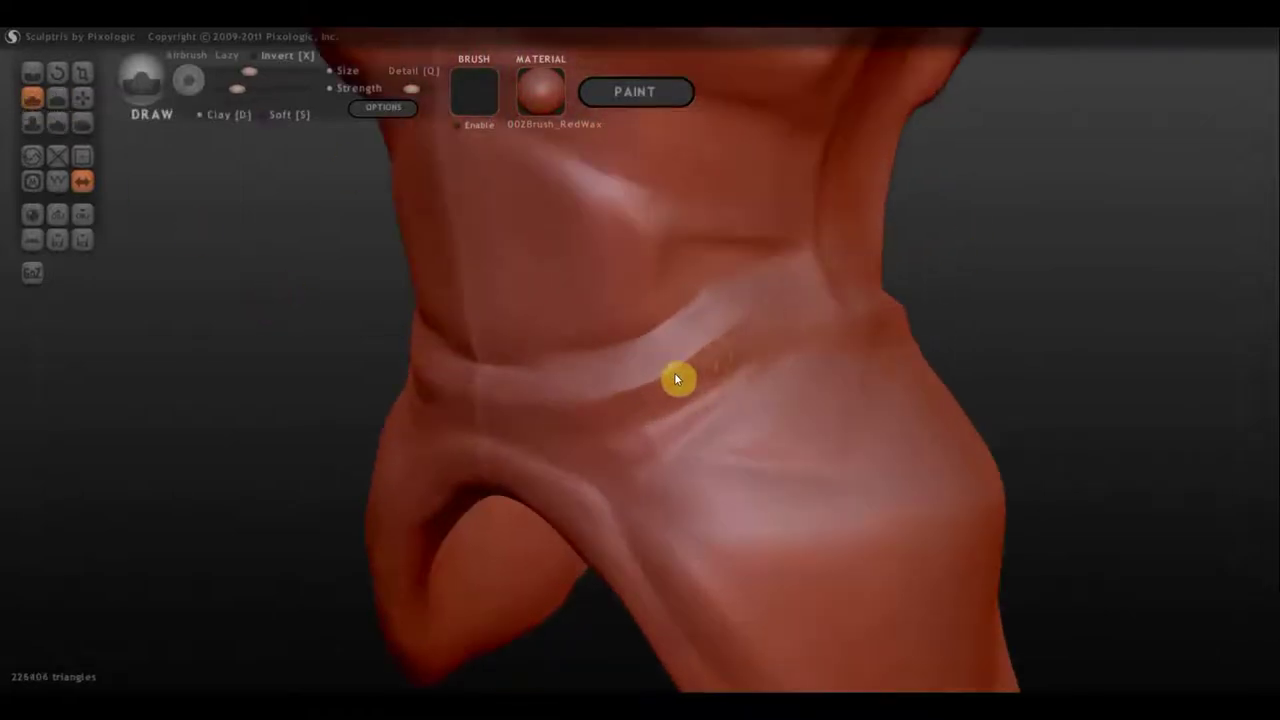
{"action": "left_click_drag", "start_coordinate": [690, 355], "coordinate": [712, 346]}
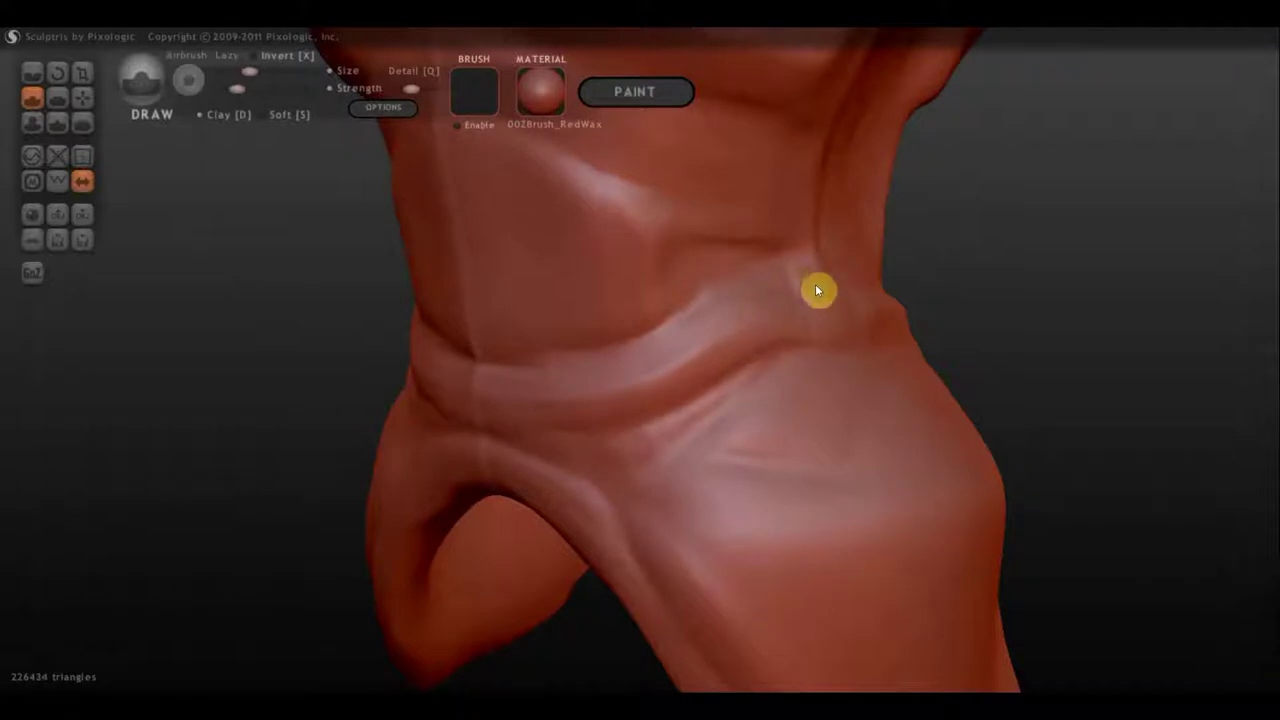
{"action": "right_click_drag", "start_coordinate": [817, 290], "coordinate": [626, 360]}
{"action": "left_click_drag", "start_coordinate": [720, 215], "coordinate": [608, 223]}
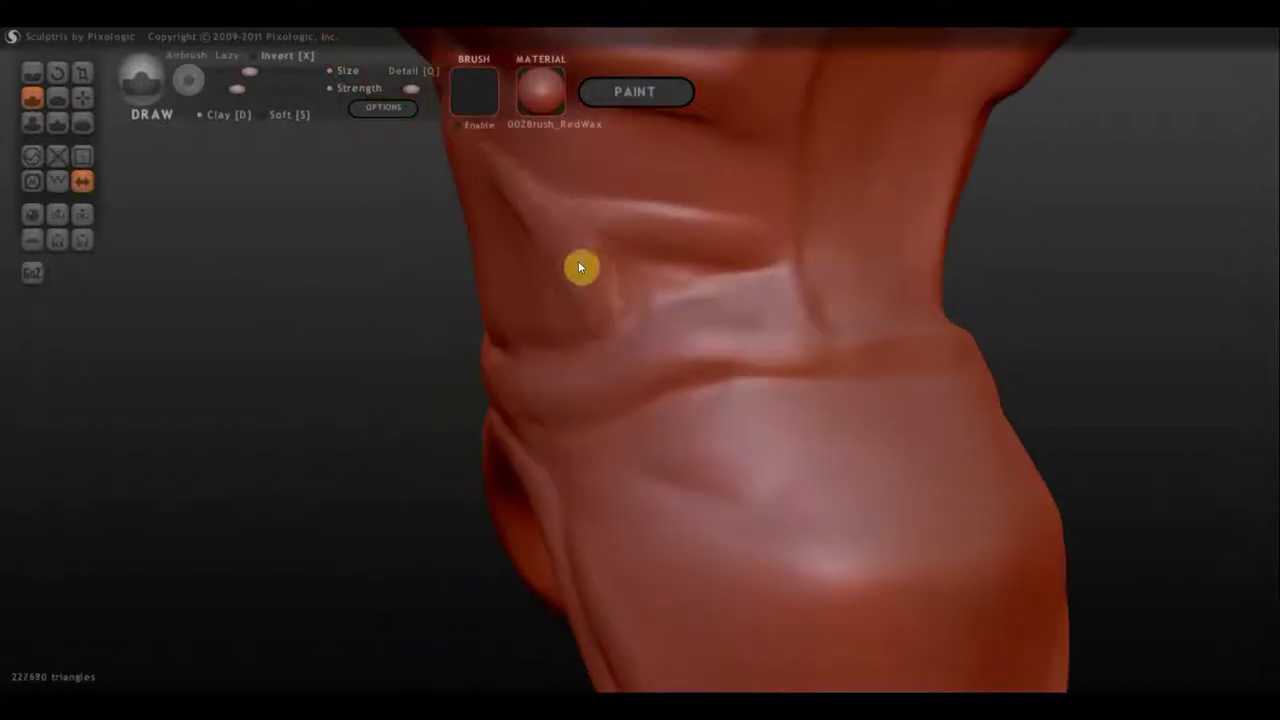
{"action": "mouse_move", "coordinate": [578, 265]}
{"action": "right_mouse_down"}
{"action": "mouse_move", "coordinate": [723, 434]}
{"action": "mouse_move", "coordinate": [655, 297]}
{"action": "right_mouse_up"}
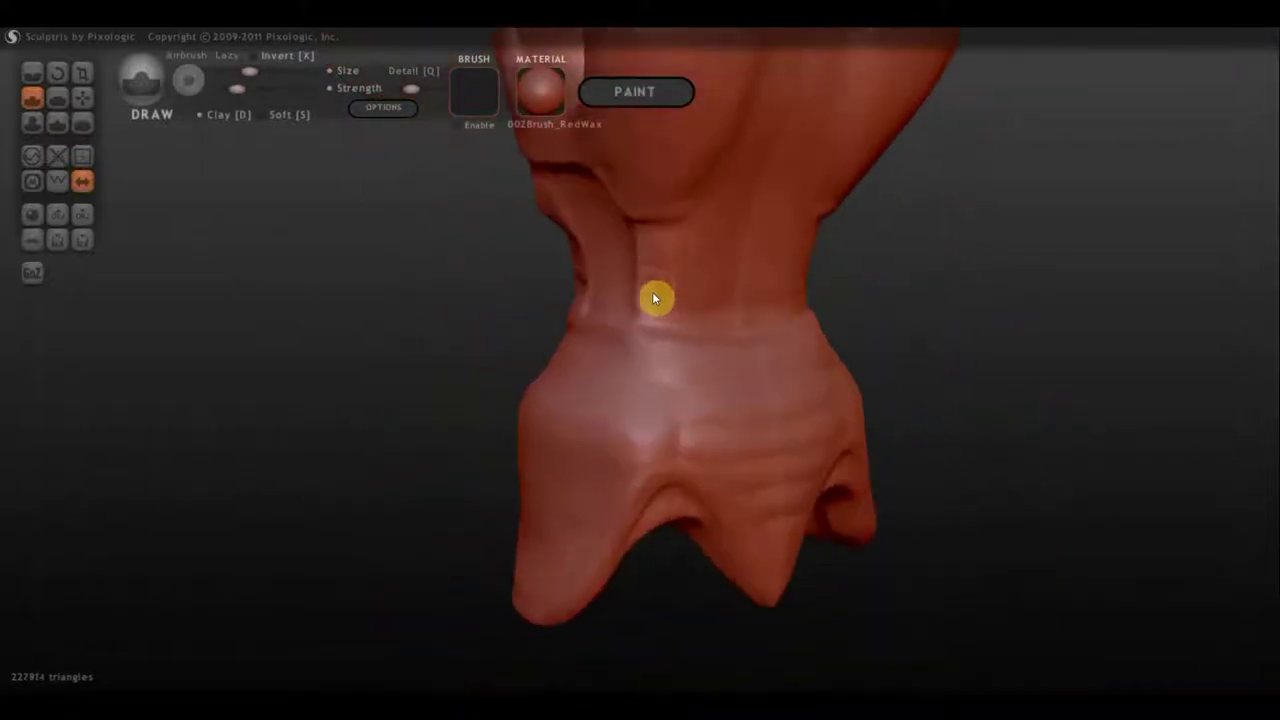
{"action": "mouse_move", "coordinate": [787, 282]}
{"action": "right_mouse_down"}
{"action": "mouse_move", "coordinate": [638, 280]}
{"action": "mouse_move", "coordinate": [926, 350]}
{"action": "mouse_move", "coordinate": [609, 430]}
{"action": "right_mouse_up"}
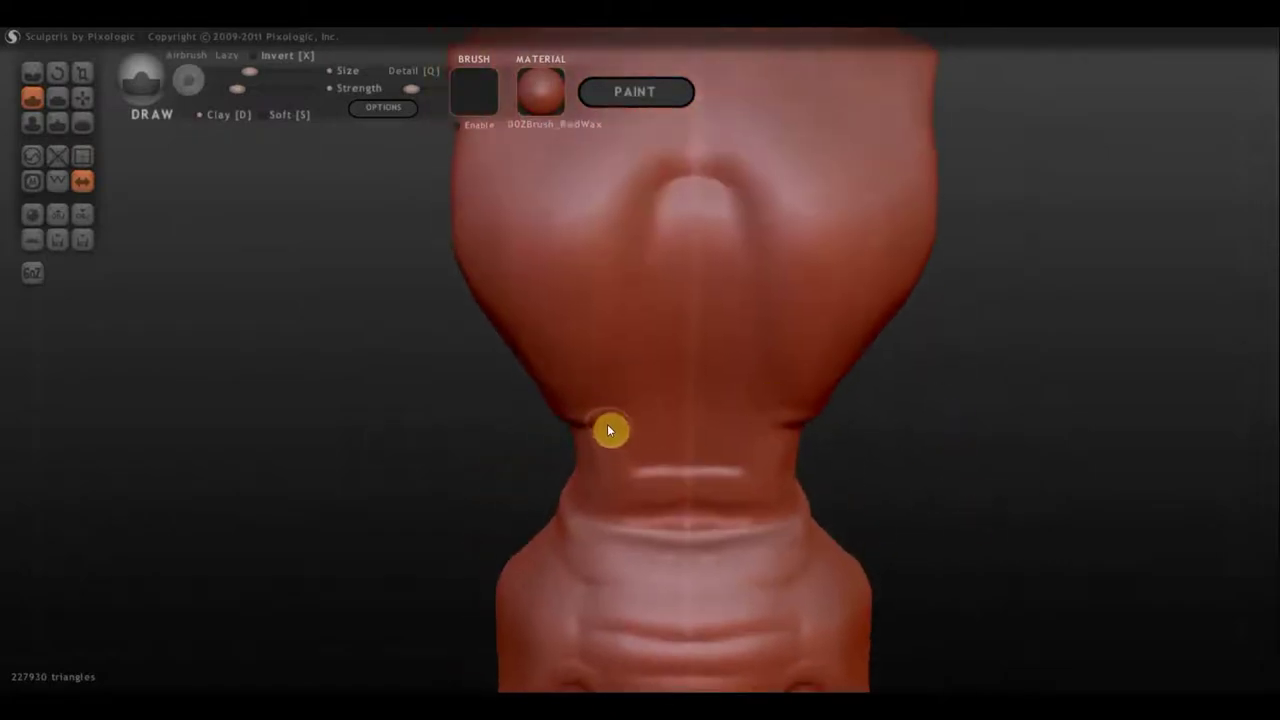
{"action": "left_click_drag", "start_coordinate": [614, 482], "coordinate": [746, 468]}
{"action": "mouse_move", "coordinate": [951, 422]}
{"action": "right_mouse_down"}
{"action": "mouse_move", "coordinate": [823, 333]}
{"action": "mouse_move", "coordinate": [638, 303]}
{"action": "right_mouse_up"}
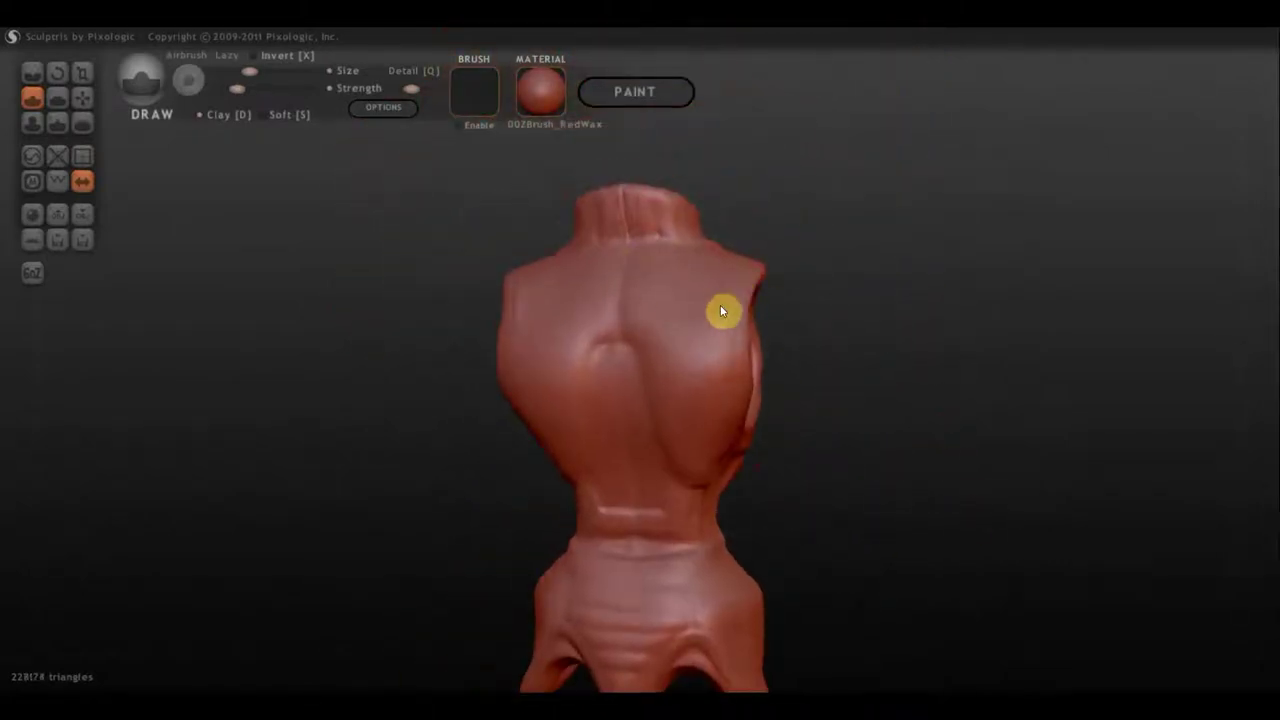
{"action": "mouse_move", "coordinate": [723, 309]}
{"action": "right_mouse_down"}
{"action": "mouse_move", "coordinate": [803, 366]}
{"action": "mouse_move", "coordinate": [651, 301]}
{"action": "right_mouse_up"}
{"action": "mouse_move", "coordinate": [665, 410]}
{"action": "right_mouse_down"}
{"action": "mouse_move", "coordinate": [1020, 454]}
{"action": "mouse_move", "coordinate": [903, 447]}
{"action": "mouse_move", "coordinate": [630, 366]}
{"action": "right_mouse_up"}
Carve and deepen a horizontal crease along the waist band with the Draw brush.
{"action": "key", "text": "c"}
{"action": "left_click", "coordinate": [32, 97]}
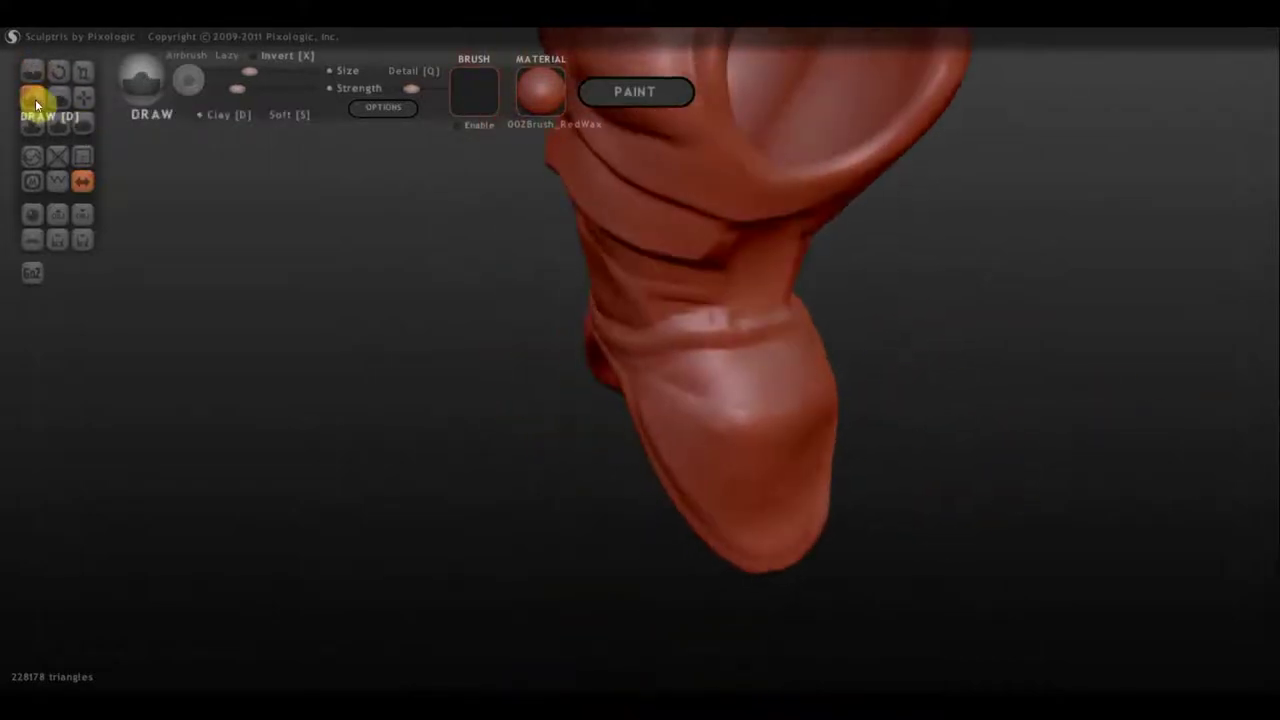
{"action": "right_click_drag", "start_coordinate": [480, 330], "coordinate": [754, 368]}
{"action": "left_click_drag", "start_coordinate": [814, 394], "coordinate": [740, 389]}
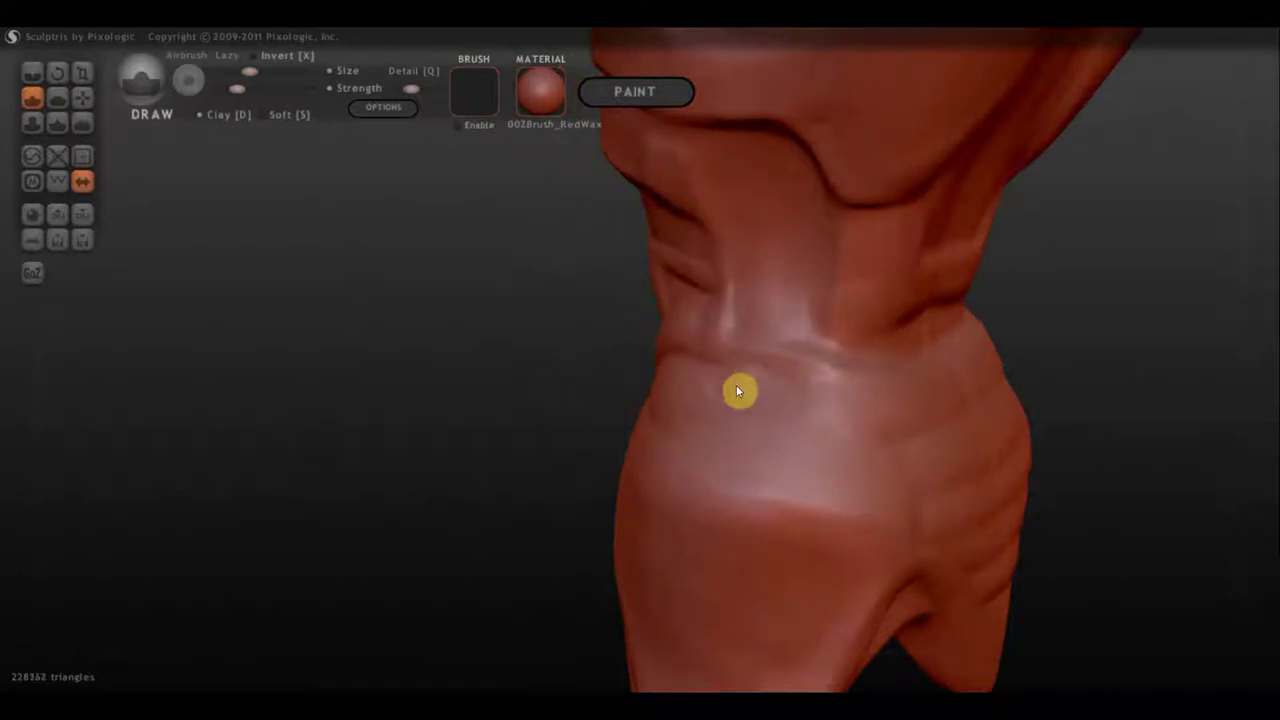
{"action": "mouse_move", "coordinate": [910, 416]}
{"action": "right_mouse_down"}
{"action": "mouse_move", "coordinate": [1051, 334]}
{"action": "mouse_move", "coordinate": [626, 423]}
{"action": "mouse_move", "coordinate": [780, 280]}
{"action": "right_mouse_up"}
{"action": "left_click_drag", "start_coordinate": [790, 345], "coordinate": [905, 345]}
{"action": "mouse_move", "coordinate": [942, 357]}
{"action": "right_mouse_down"}
{"action": "mouse_move", "coordinate": [1010, 305]}
{"action": "mouse_move", "coordinate": [886, 514]}
{"action": "right_mouse_up"}
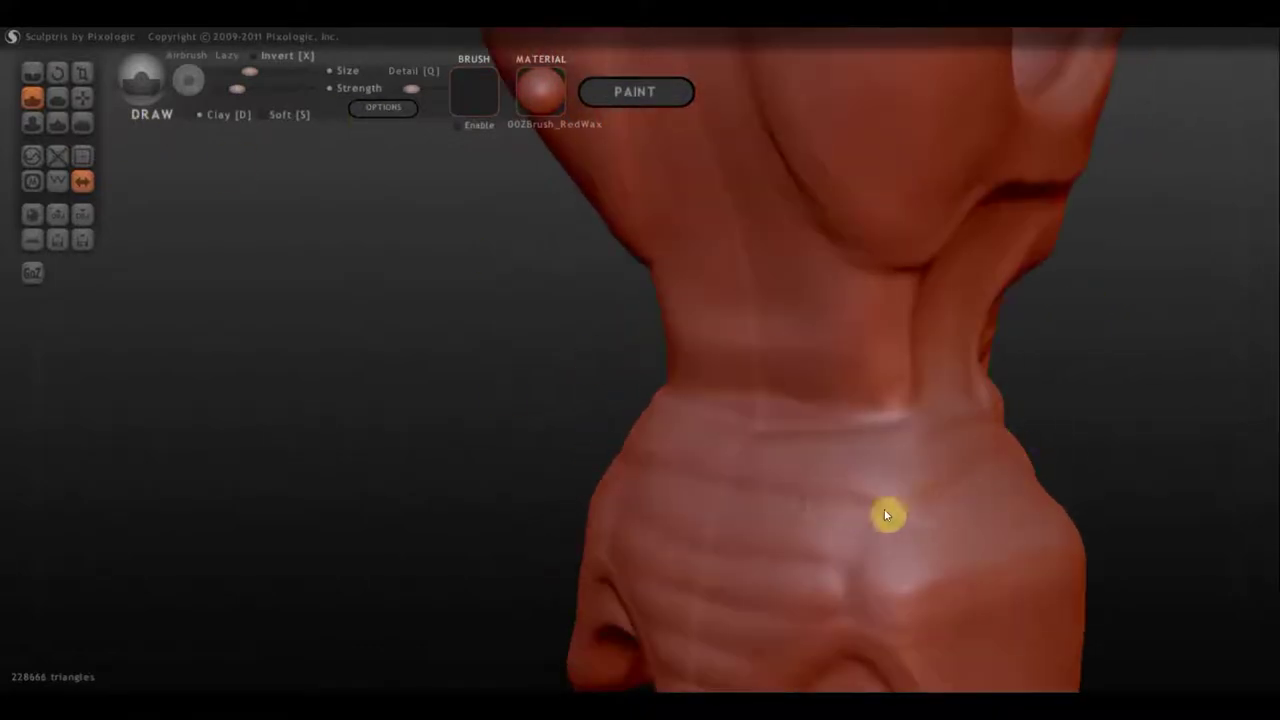
{"action": "scroll", "coordinate": [740, 520], "scroll_direction": "up", "scroll_amount": 5}
{"action": "left_click_drag", "start_coordinate": [740, 520], "coordinate": [1086, 551]}
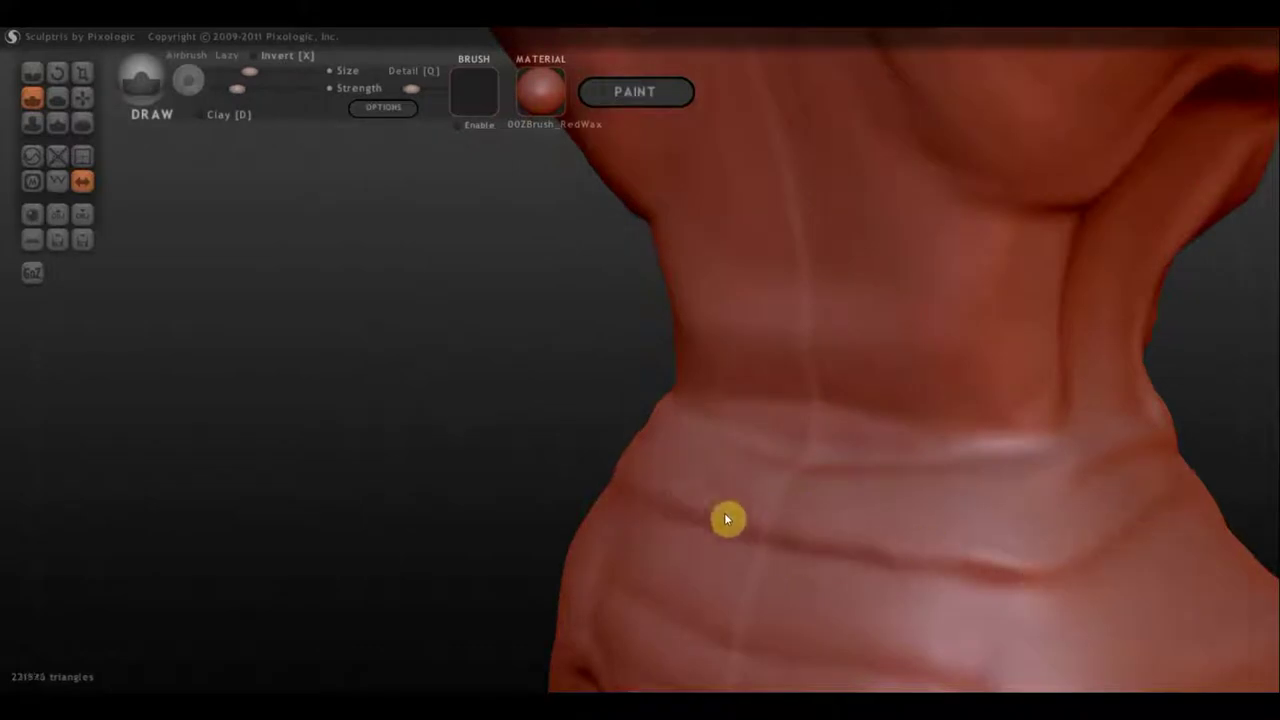
{"action": "left_click_drag", "start_coordinate": [729, 520], "coordinate": [1149, 506]}
Carve second and third stacked creases lower across the front of the hips.
{"action": "right_click_drag", "start_coordinate": [1149, 506], "coordinate": [593, 420]}
{"action": "mouse_move", "coordinate": [593, 420]}
{"action": "left_mouse_down"}
{"action": "mouse_move", "coordinate": [878, 377]}
{"action": "mouse_move", "coordinate": [743, 443]}
{"action": "mouse_move", "coordinate": [632, 437]}
{"action": "left_mouse_up"}
{"action": "mouse_move", "coordinate": [849, 491]}
{"action": "left_mouse_down"}
{"action": "mouse_move", "coordinate": [774, 534]}
{"action": "mouse_move", "coordinate": [497, 485]}
{"action": "left_mouse_up"}
{"action": "right_click_drag", "start_coordinate": [494, 485], "coordinate": [490, 374]}
{"action": "left_click_drag", "start_coordinate": [490, 374], "coordinate": [637, 360]}
{"action": "right_click_drag", "start_coordinate": [637, 360], "coordinate": [508, 357]}
{"action": "left_click_drag", "start_coordinate": [680, 380], "coordinate": [449, 446]}
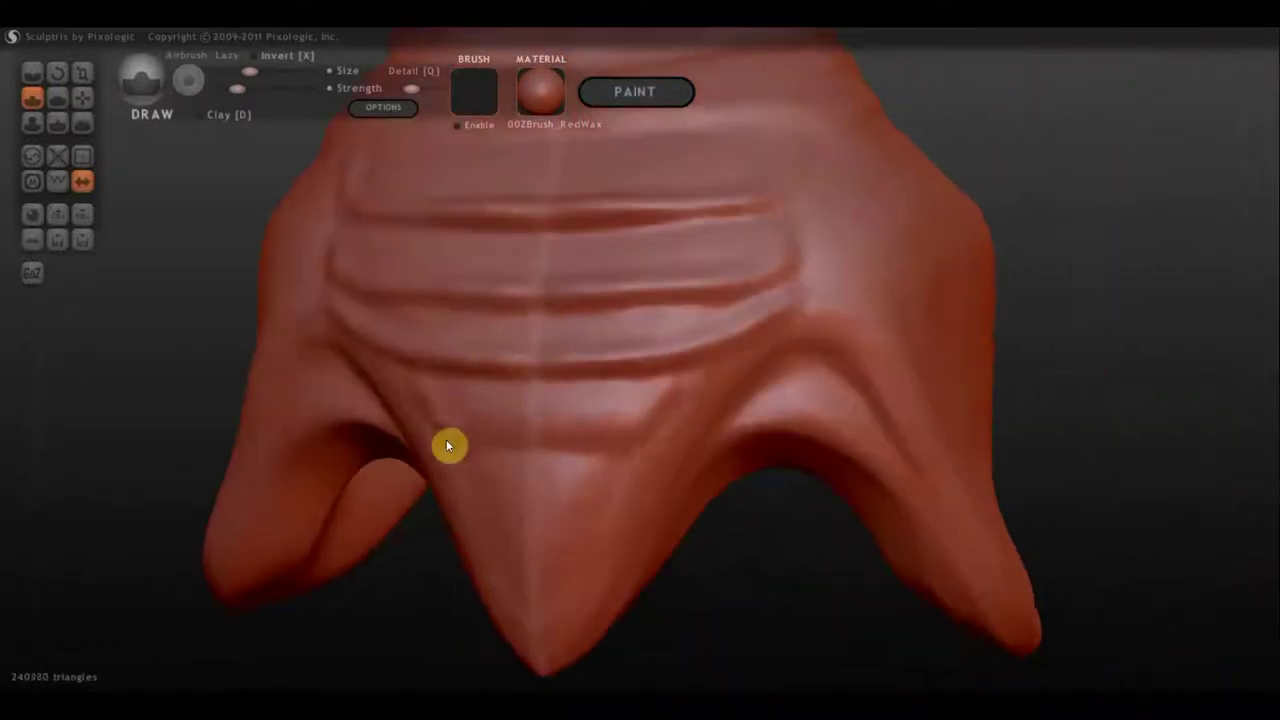
{"action": "left_click_drag", "start_coordinate": [499, 519], "coordinate": [511, 549]}
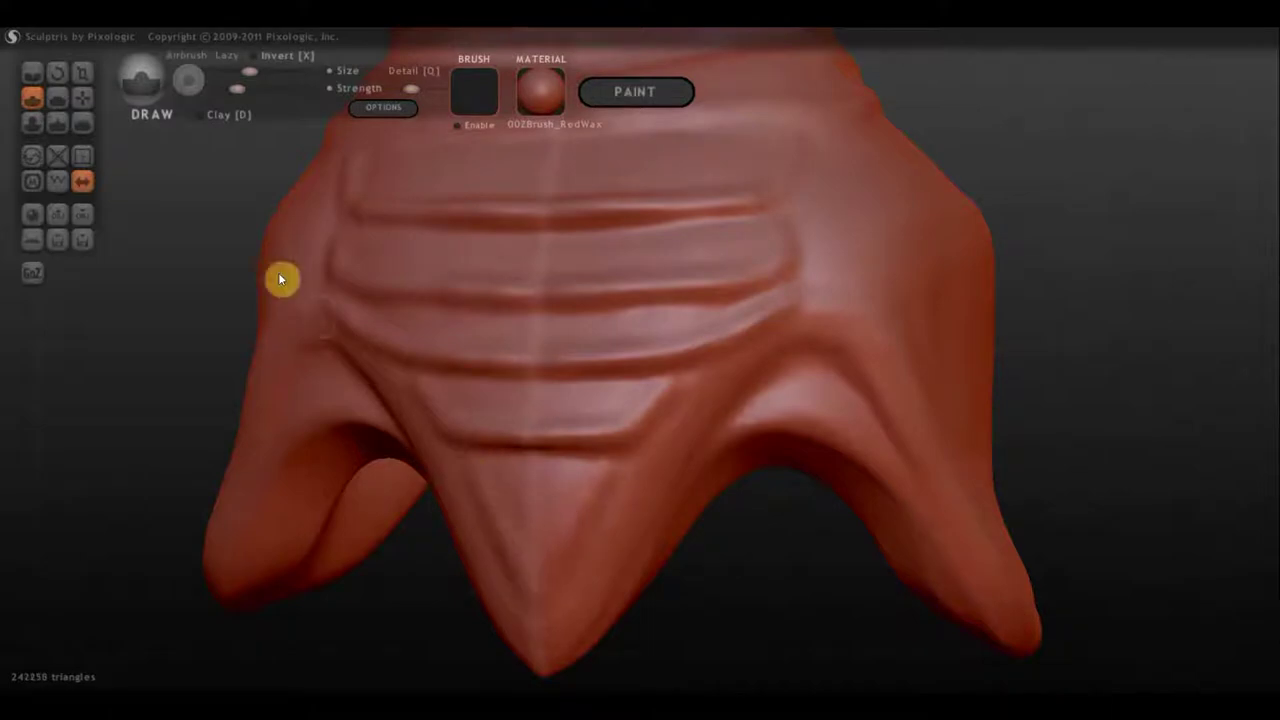
With Clay on, lightly build up and reshape the upper creases on the hip plates.
{"action": "left_click", "coordinate": [209, 114]}
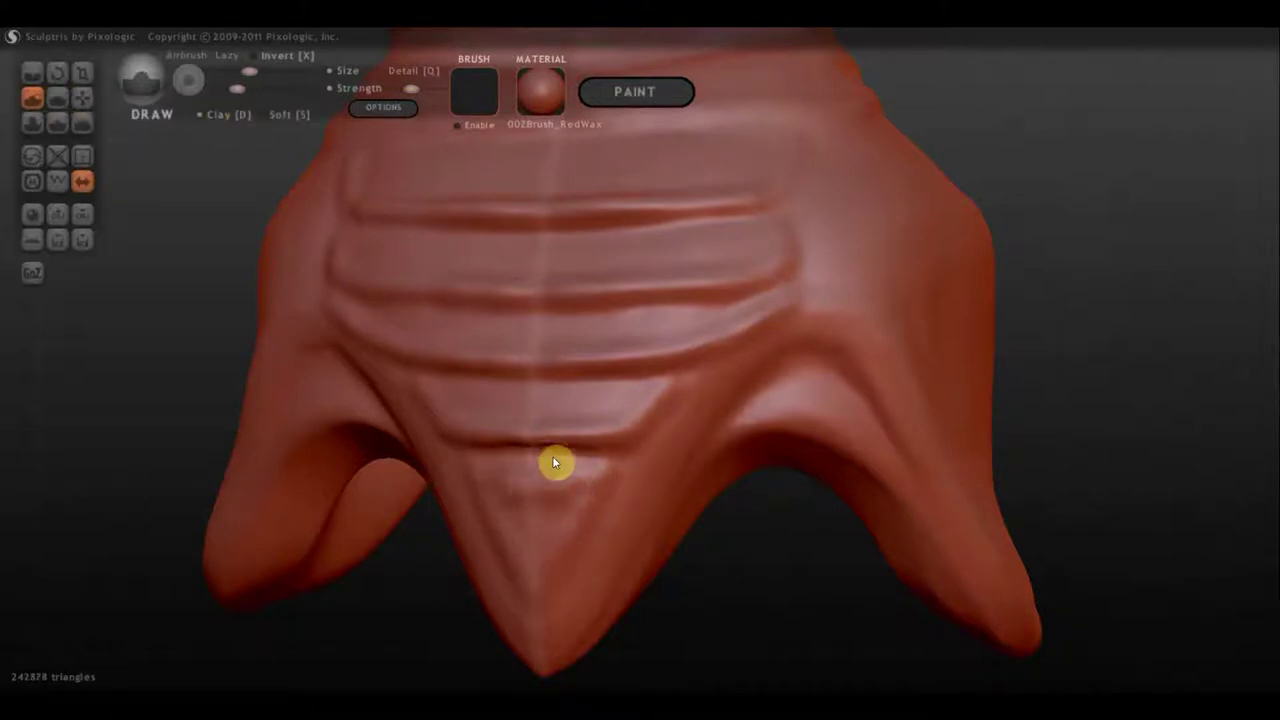
{"action": "left_click_drag", "start_coordinate": [552, 456], "coordinate": [588, 479]}
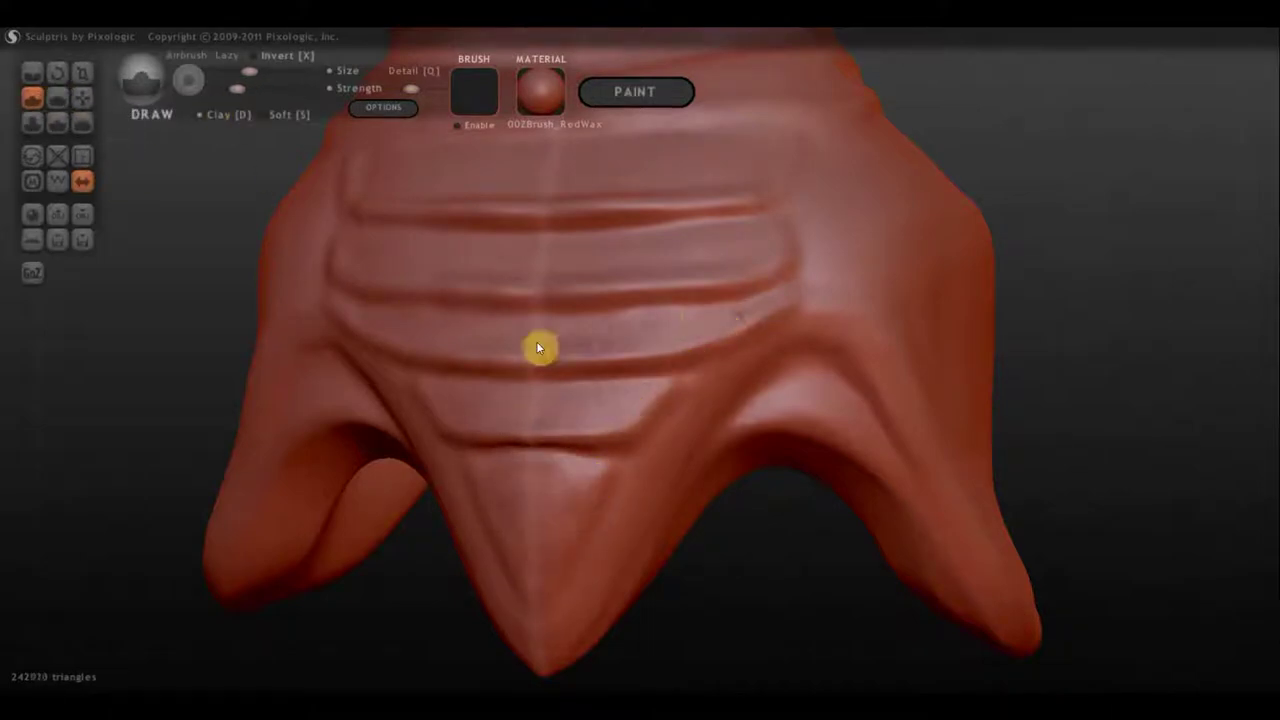
{"action": "mouse_move", "coordinate": [459, 326]}
{"action": "left_mouse_down"}
{"action": "mouse_move", "coordinate": [771, 242]}
{"action": "mouse_move", "coordinate": [623, 249]}
{"action": "mouse_move", "coordinate": [560, 190]}
{"action": "left_mouse_up"}
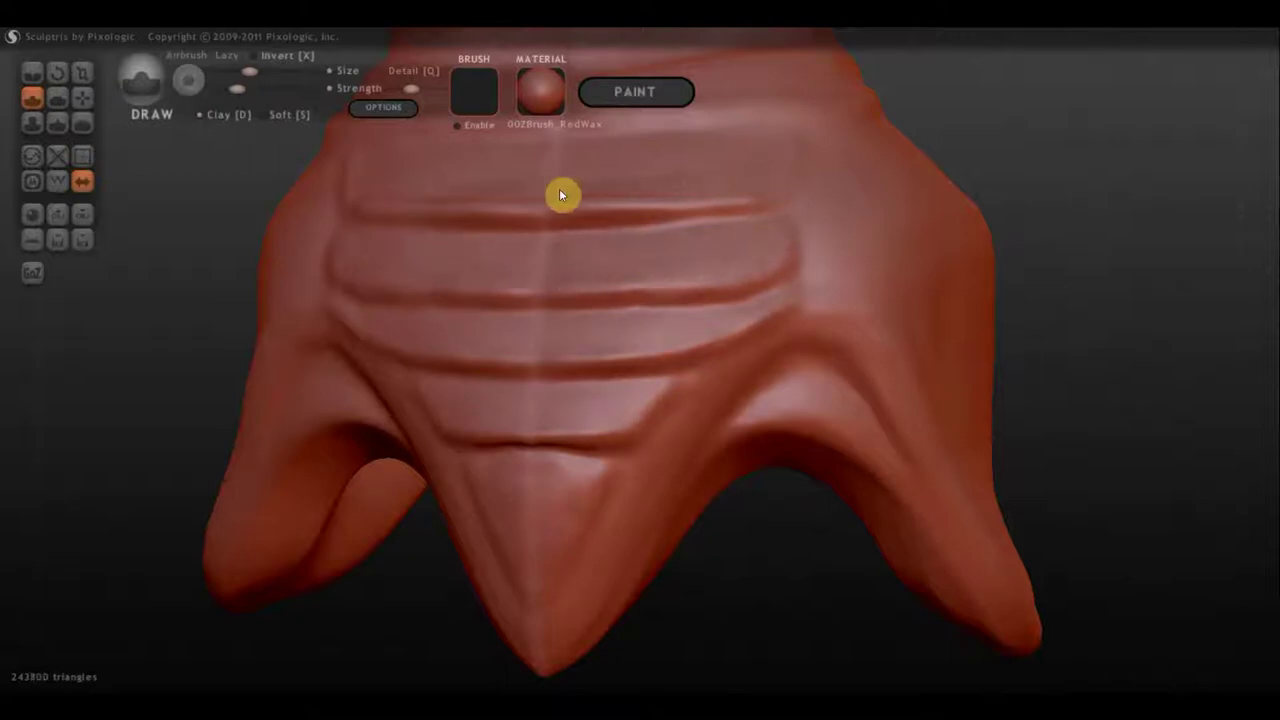
Flatten the creased front hip plates, belt area and lowest torso-shell crease.
{"action": "key", "text": "5"}
{"action": "left_click_drag", "start_coordinate": [1084, 310], "coordinate": [900, 252]}
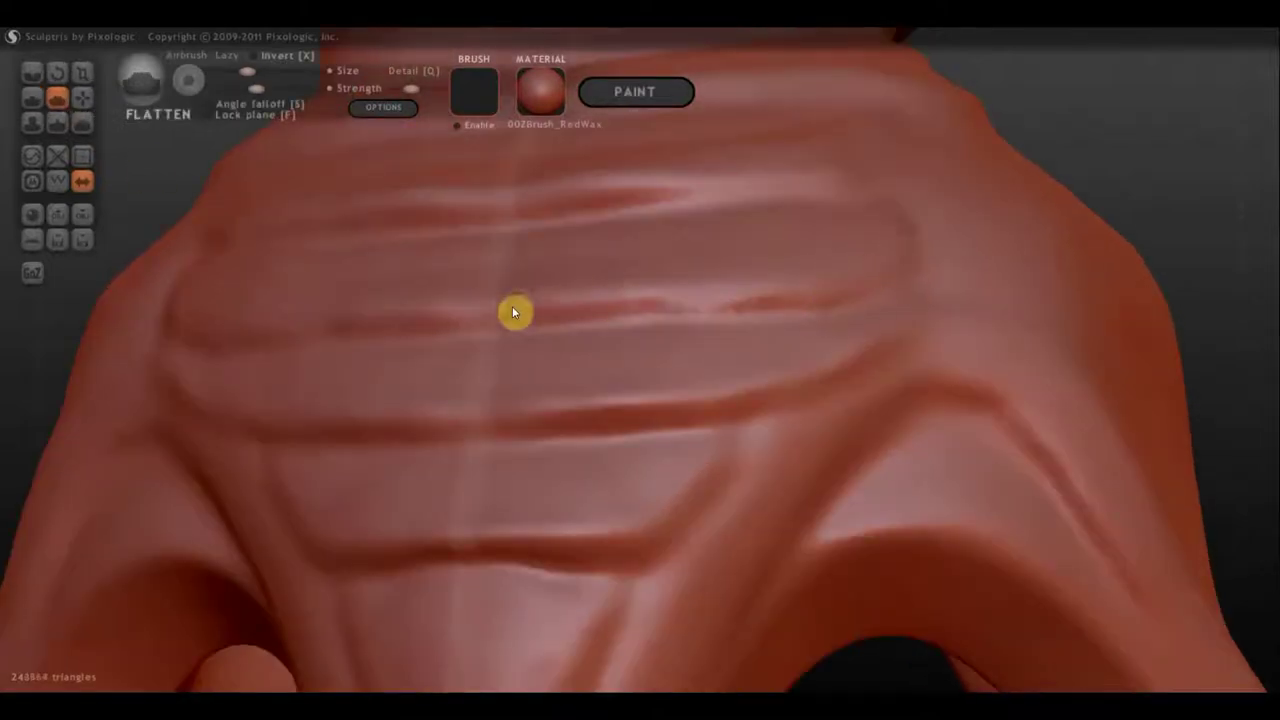
{"action": "left_click_drag", "start_coordinate": [512, 313], "coordinate": [597, 309]}
{"action": "left_click_drag", "start_coordinate": [371, 431], "coordinate": [605, 443]}
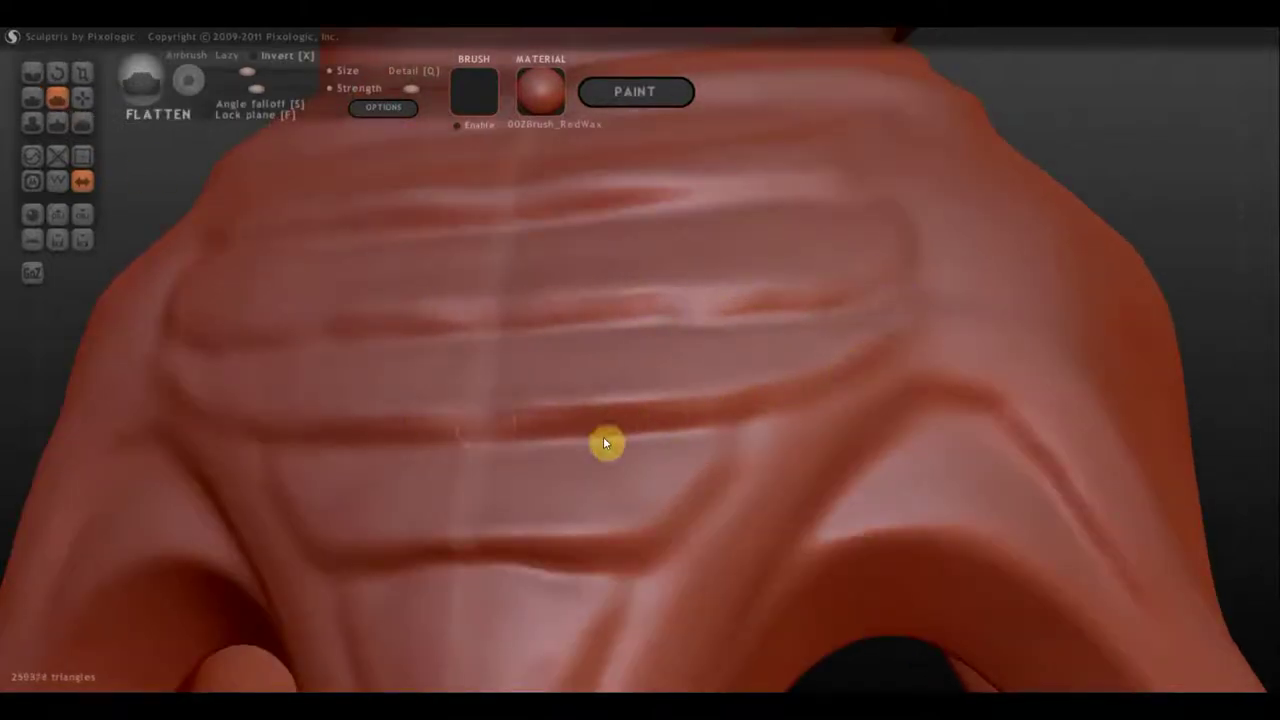
{"action": "left_click_drag", "start_coordinate": [354, 549], "coordinate": [497, 554]}
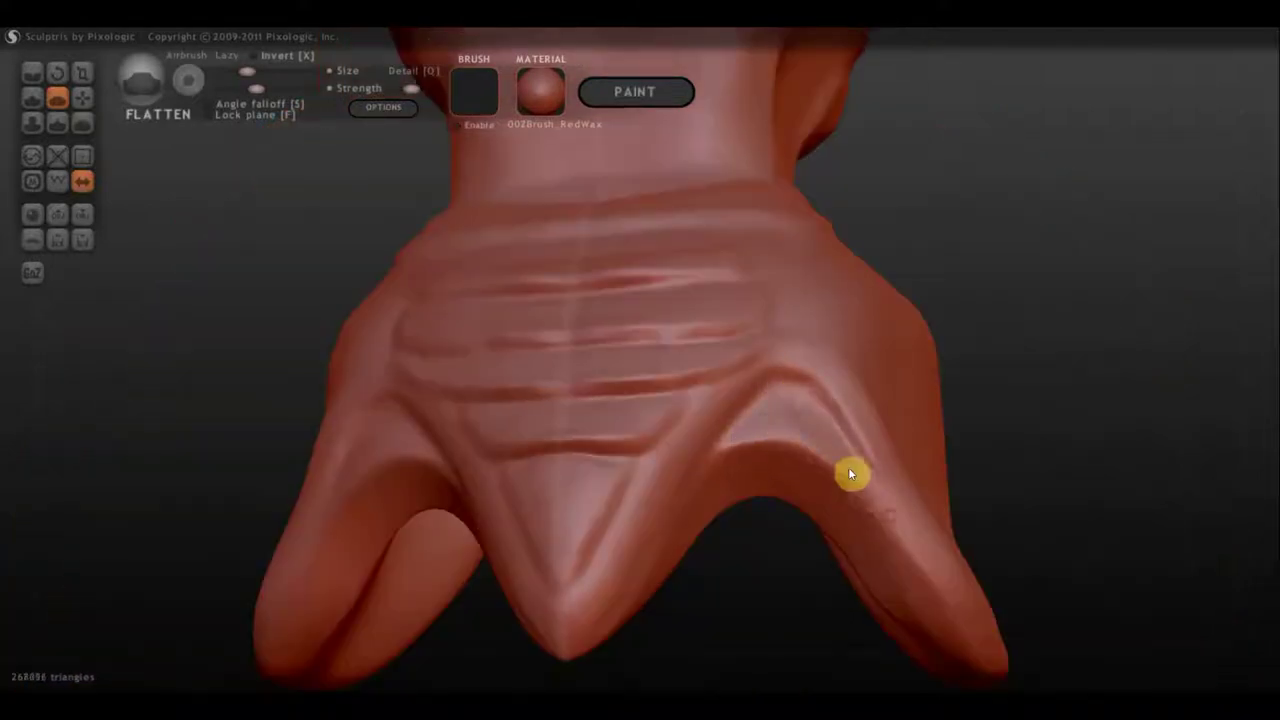
Smooth the side ridge edge, the belt ridge and the belt's centre from other angles.
{"action": "mouse_move", "coordinate": [848, 467]}
{"action": "left_mouse_down"}
{"action": "mouse_move", "coordinate": [951, 256]}
{"action": "mouse_move", "coordinate": [418, 246]}
{"action": "left_mouse_up"}
{"action": "mouse_move", "coordinate": [728, 263]}
{"action": "left_mouse_down"}
{"action": "mouse_move", "coordinate": [700, 354]}
{"action": "mouse_move", "coordinate": [735, 229]}
{"action": "left_mouse_up"}
{"action": "right_click_drag", "start_coordinate": [855, 208], "coordinate": [737, 246]}
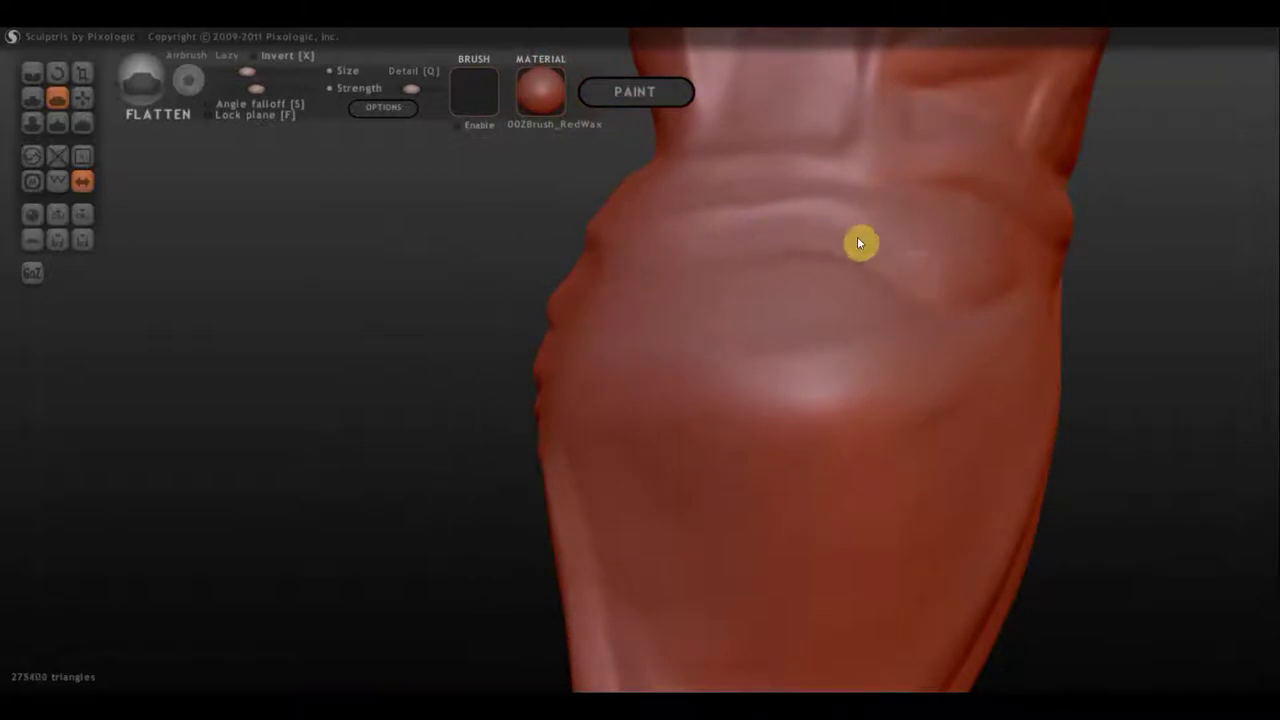
{"action": "right_click_drag", "start_coordinate": [649, 318], "coordinate": [677, 331]}
{"action": "left_click_drag", "start_coordinate": [677, 331], "coordinate": [817, 306]}
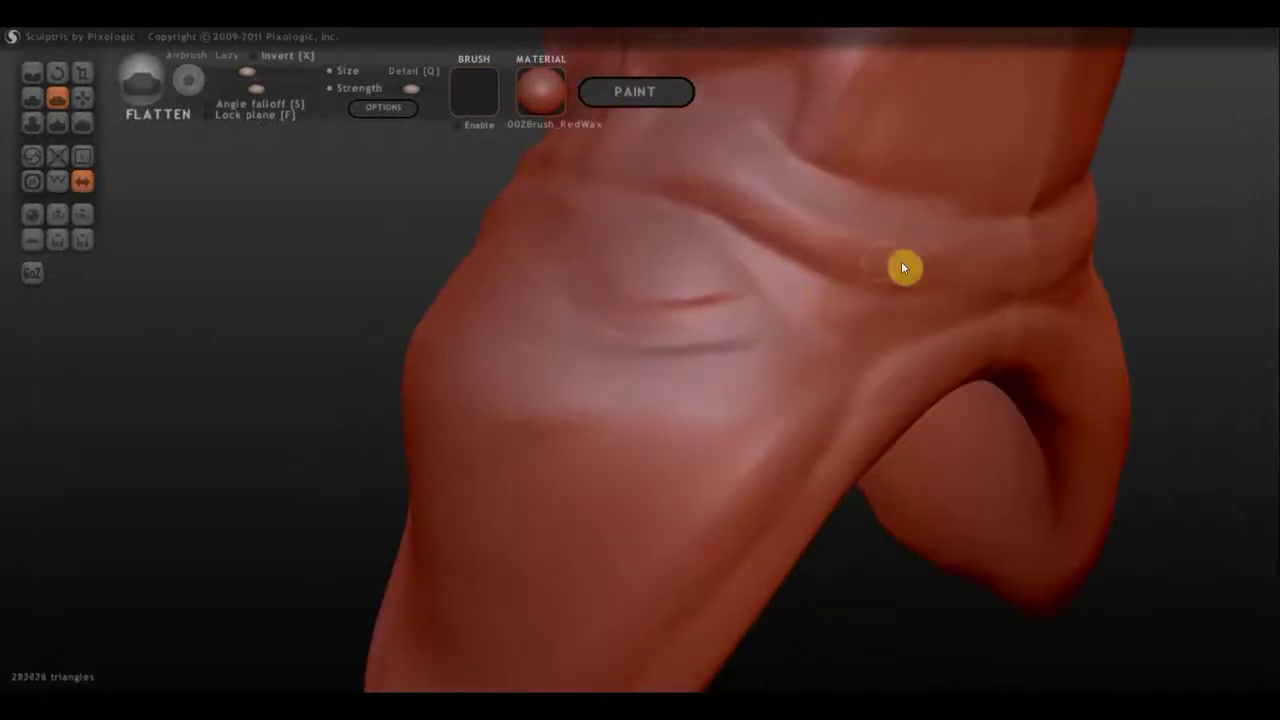
{"action": "right_click_drag", "start_coordinate": [906, 266], "coordinate": [432, 266]}
{"action": "mouse_move", "coordinate": [666, 320]}
{"action": "left_mouse_down"}
{"action": "mouse_move", "coordinate": [874, 417]}
{"action": "mouse_move", "coordinate": [791, 389]}
{"action": "mouse_move", "coordinate": [815, 398]}
{"action": "left_mouse_up"}
{"action": "right_click_drag", "start_coordinate": [815, 398], "coordinate": [763, 220]}
{"action": "mouse_move", "coordinate": [757, 218]}
{"action": "left_mouse_down"}
{"action": "mouse_move", "coordinate": [486, 257]}
{"action": "mouse_move", "coordinate": [622, 298]}
{"action": "left_mouse_up"}
{"action": "right_click_drag", "start_coordinate": [622, 298], "coordinate": [716, 237]}
Add a faint Draw stroke below the belt, then undo mirrored swirl grooves on the chest.
{"action": "left_click", "coordinate": [25, 97]}
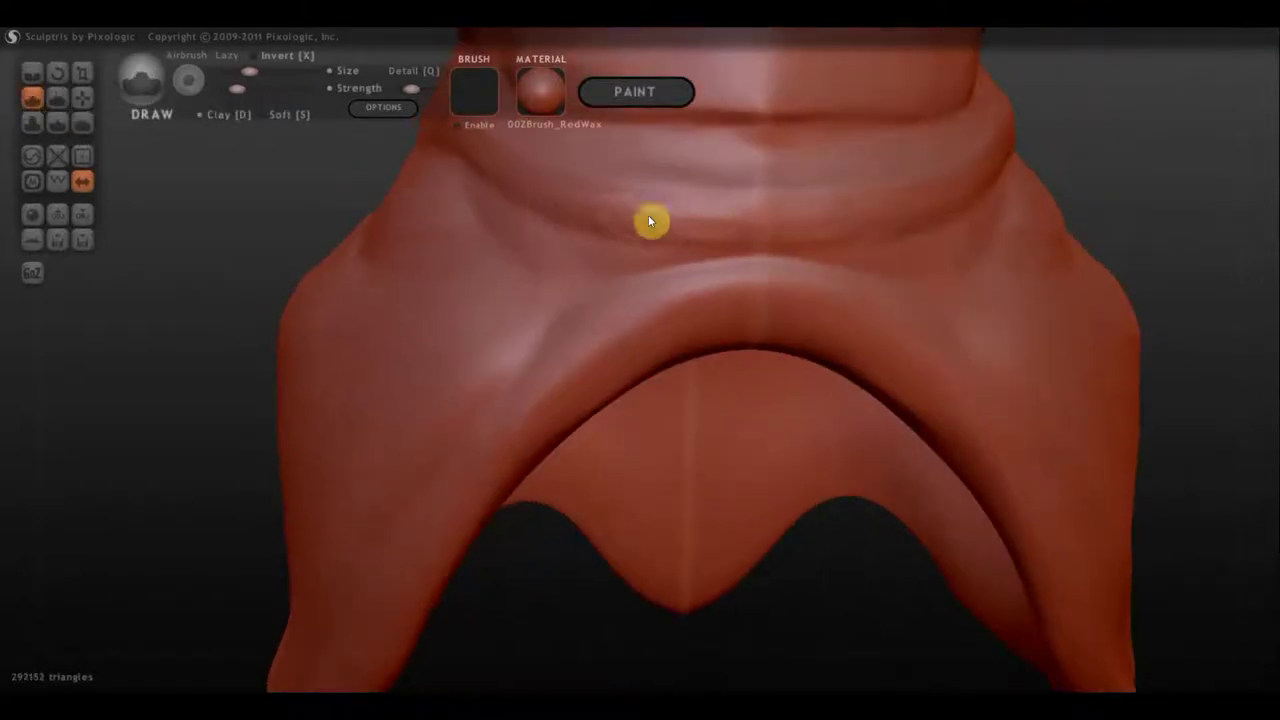
{"action": "left_click_drag", "start_coordinate": [974, 366], "coordinate": [657, 309]}
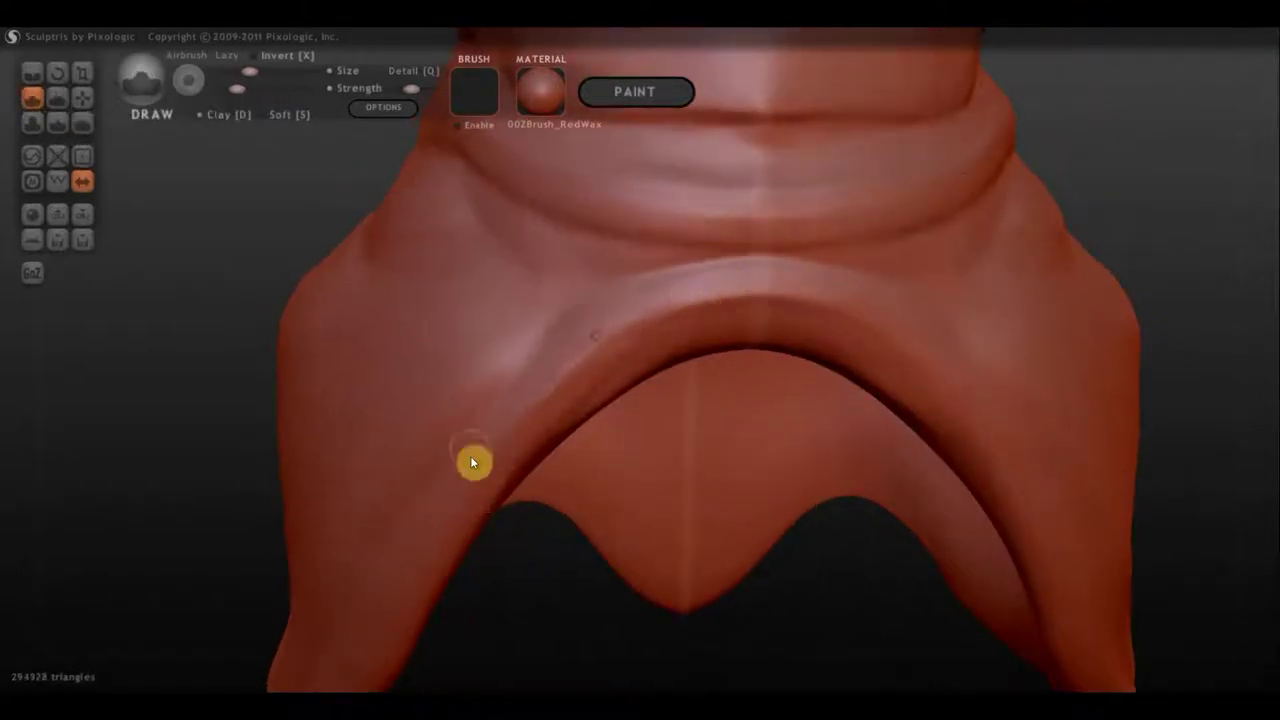
{"action": "mouse_move", "coordinate": [1260, 477]}
{"action": "left_mouse_down"}
{"action": "mouse_move", "coordinate": [601, 462]}
{"action": "mouse_move", "coordinate": [990, 418]}
{"action": "mouse_move", "coordinate": [763, 479]}
{"action": "mouse_move", "coordinate": [806, 286]}
{"action": "mouse_move", "coordinate": [714, 266]}
{"action": "left_mouse_up"}
{"action": "mouse_move", "coordinate": [728, 322]}
{"action": "left_mouse_down"}
{"action": "mouse_move", "coordinate": [917, 557]}
{"action": "mouse_move", "coordinate": [863, 397]}
{"action": "mouse_move", "coordinate": [954, 454]}
{"action": "mouse_move", "coordinate": [818, 540]}
{"action": "mouse_move", "coordinate": [500, 523]}
{"action": "mouse_move", "coordinate": [931, 423]}
{"action": "mouse_move", "coordinate": [586, 300]}
{"action": "mouse_move", "coordinate": [925, 346]}
{"action": "left_mouse_up"}
{"action": "mouse_move", "coordinate": [581, 410]}
{"action": "left_mouse_down"}
{"action": "mouse_move", "coordinate": [517, 351]}
{"action": "mouse_move", "coordinate": [574, 323]}
{"action": "mouse_move", "coordinate": [606, 491]}
{"action": "left_mouse_up"}
{"action": "key", "text": "ctrl+z"}
{"action": "key", "text": "ctrl+z"}
{"action": "key", "text": "ctrl+z"}
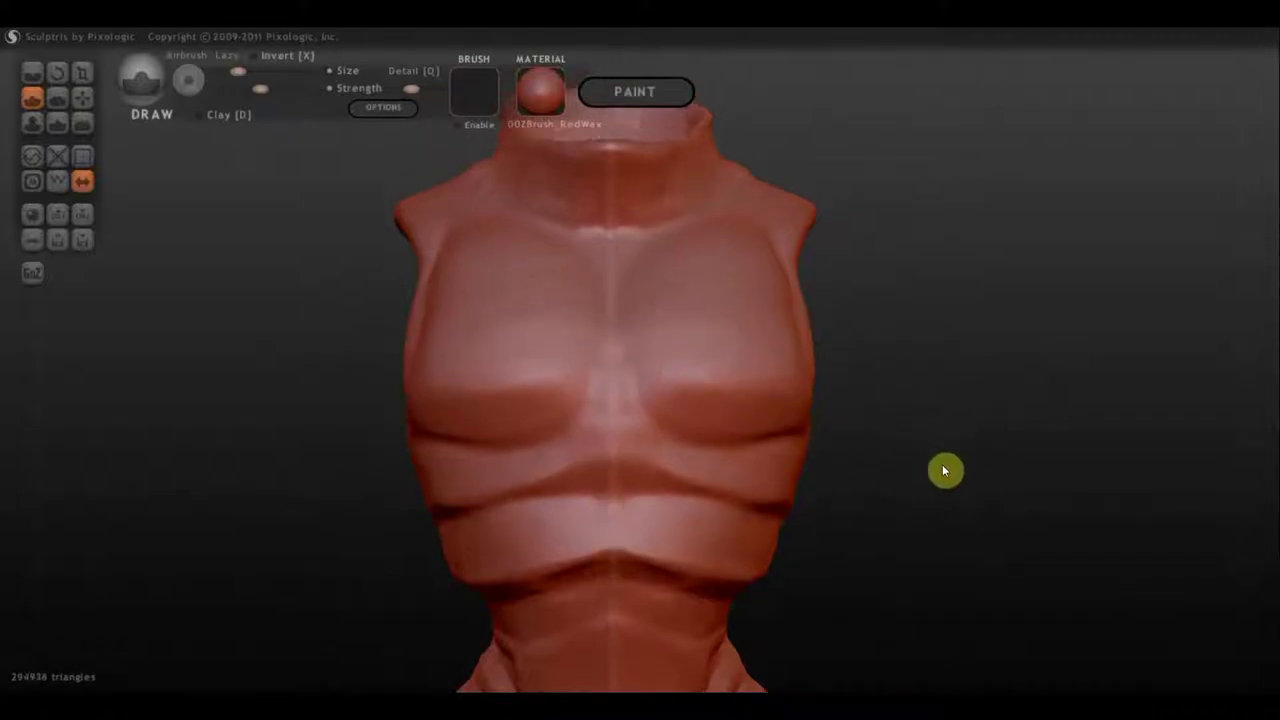
Carve banded grooves into the torso plates and front of the cuirass, ending on a front view.
{"action": "scroll", "coordinate": [588, 405], "scroll_direction": "up", "scroll_amount": 3}
{"action": "mouse_move", "coordinate": [980, 481]}
{"action": "left_mouse_down"}
{"action": "mouse_move", "coordinate": [820, 500]}
{"action": "mouse_move", "coordinate": [875, 462]}
{"action": "left_mouse_up"}
{"action": "mouse_move", "coordinate": [617, 477]}
{"action": "left_mouse_down"}
{"action": "mouse_move", "coordinate": [626, 540]}
{"action": "mouse_move", "coordinate": [823, 511]}
{"action": "mouse_move", "coordinate": [734, 480]}
{"action": "mouse_move", "coordinate": [708, 441]}
{"action": "left_mouse_up"}
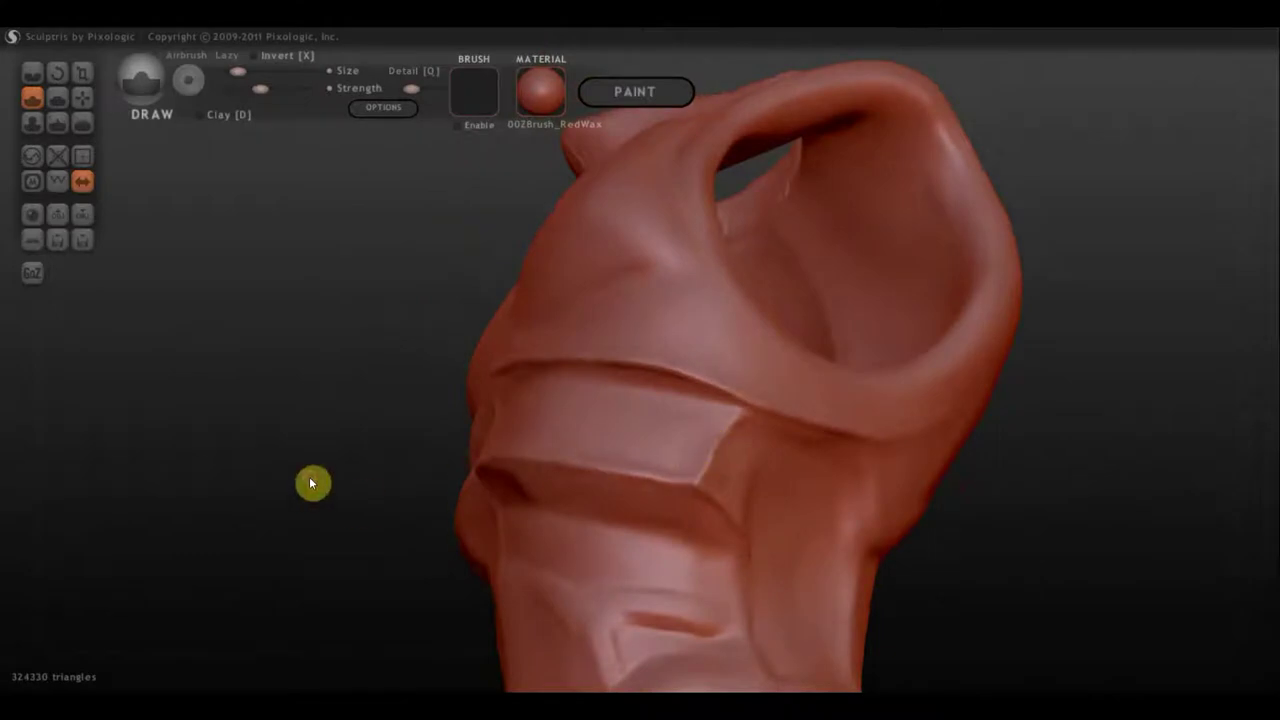
{"action": "mouse_move", "coordinate": [312, 483]}
{"action": "left_mouse_down"}
{"action": "mouse_move", "coordinate": [508, 403]}
{"action": "mouse_move", "coordinate": [703, 486]}
{"action": "left_mouse_up"}
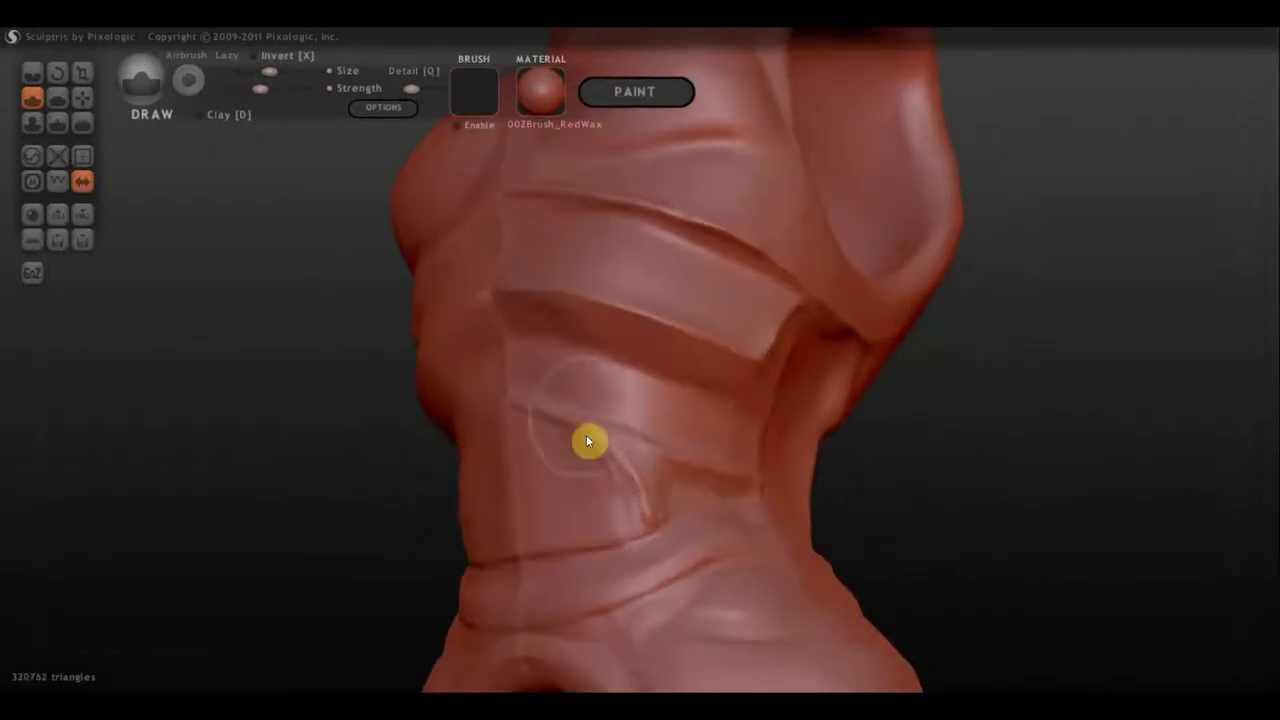
{"action": "scroll", "coordinate": [940, 550], "scroll_direction": "down", "scroll_amount": 5}
{"action": "scroll", "coordinate": [763, 437], "scroll_direction": "up", "scroll_amount": 5}
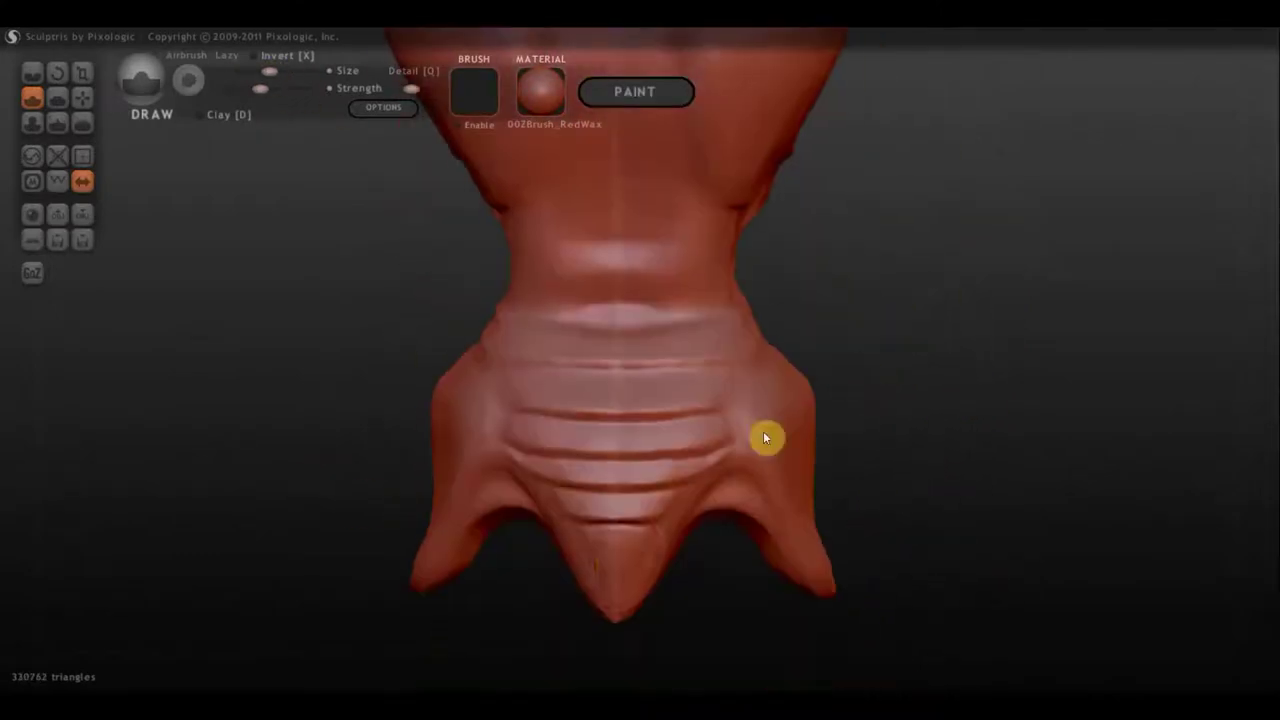
{"action": "left_click_drag", "start_coordinate": [474, 426], "coordinate": [608, 423]}
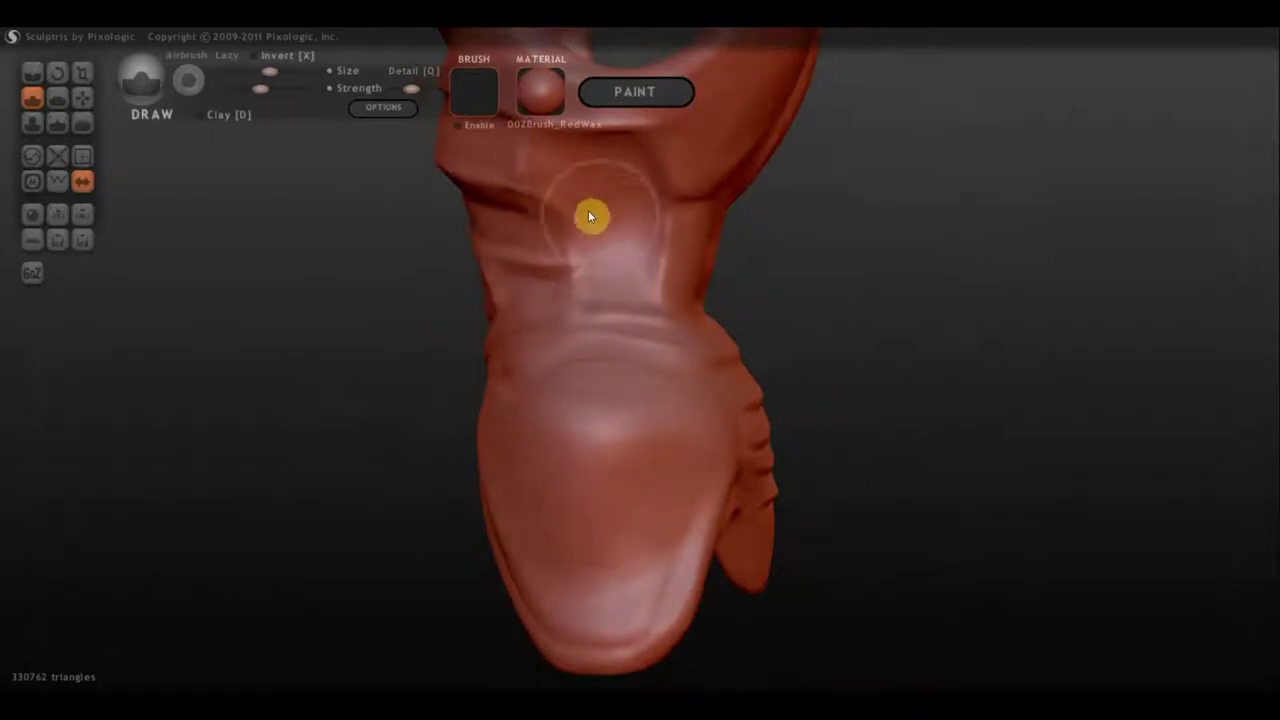
{"action": "mouse_move", "coordinate": [590, 216]}
{"action": "left_mouse_down"}
{"action": "mouse_move", "coordinate": [1049, 406]}
{"action": "mouse_move", "coordinate": [980, 611]}
{"action": "left_mouse_up"}
{"action": "scroll", "coordinate": [885, 478], "scroll_direction": "down", "scroll_amount": 3}
{"action": "scroll", "coordinate": [918, 484], "scroll_direction": "up", "scroll_amount": 3}
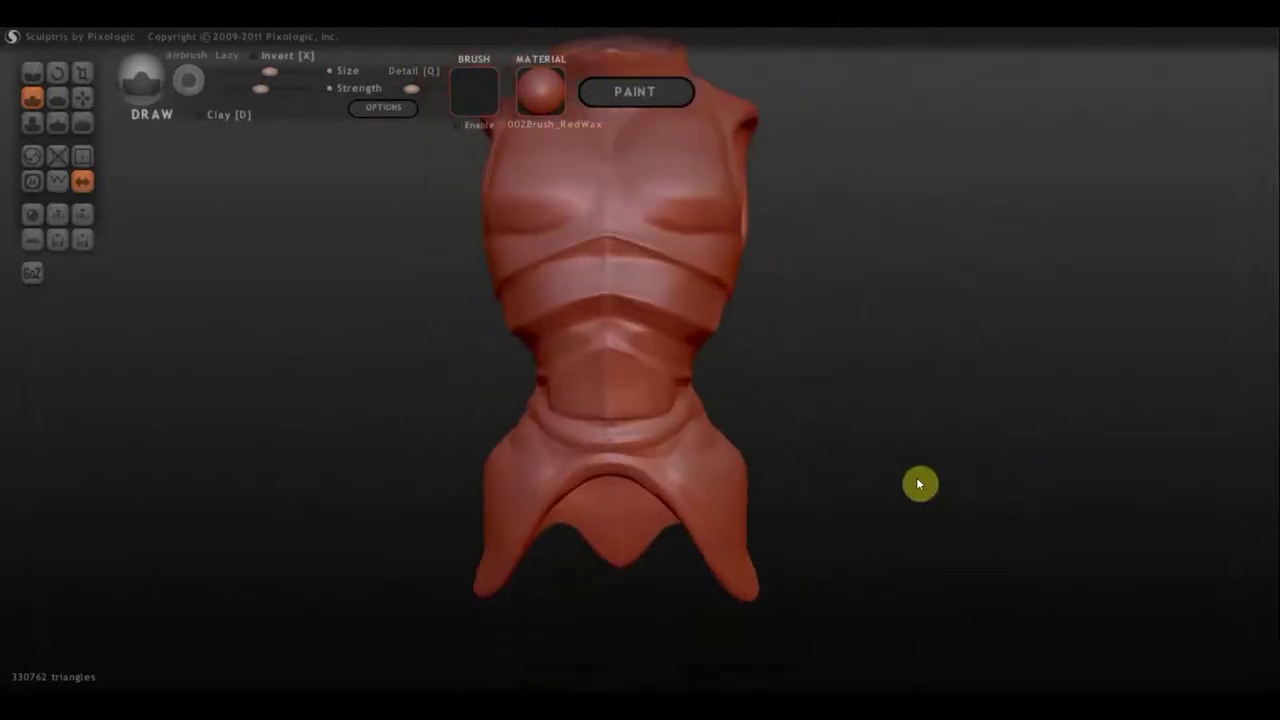
{"action": "left_click_drag", "start_coordinate": [911, 487], "coordinate": [916, 491], "text": "shift"}
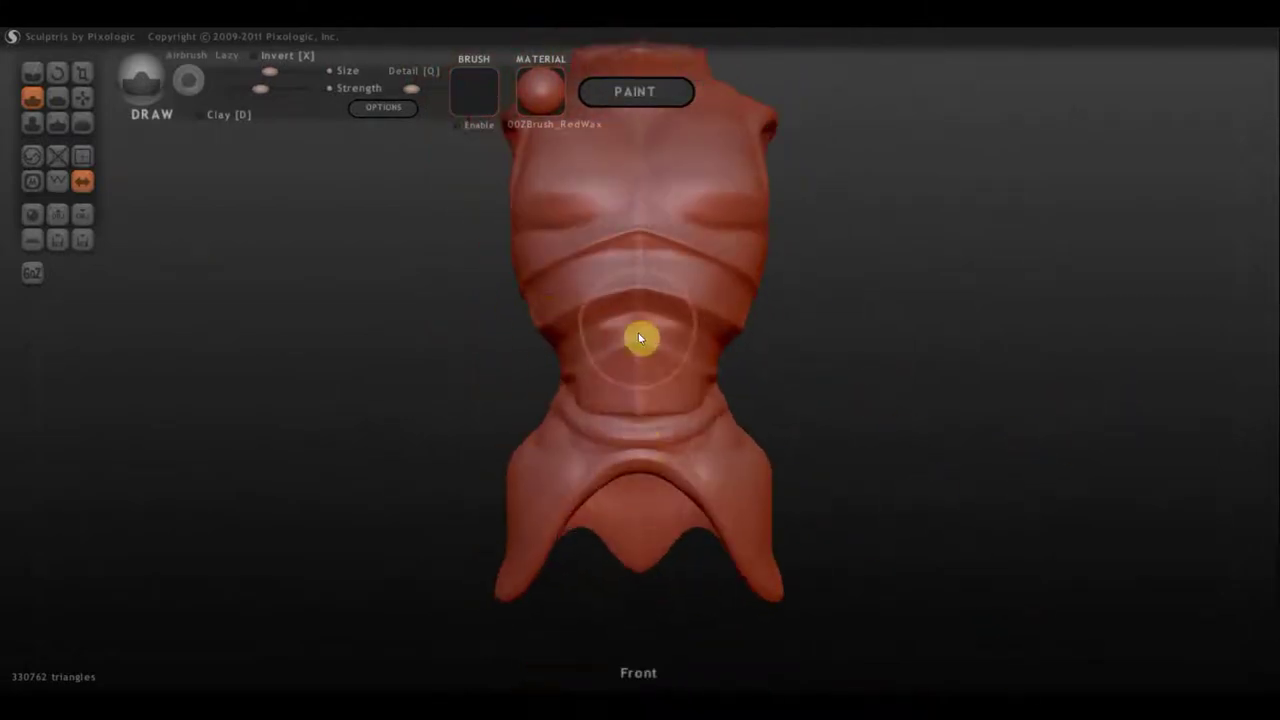
Export the cuirass as an OBJ file and open the legs model.
{"action": "mouse_move", "coordinate": [924, 396]}
{"action": "left_mouse_down"}
{"action": "mouse_move", "coordinate": [651, 316]}
{"action": "mouse_move", "coordinate": [876, 321]}
{"action": "left_mouse_up"}
{"action": "left_click", "coordinate": [77, 155]}
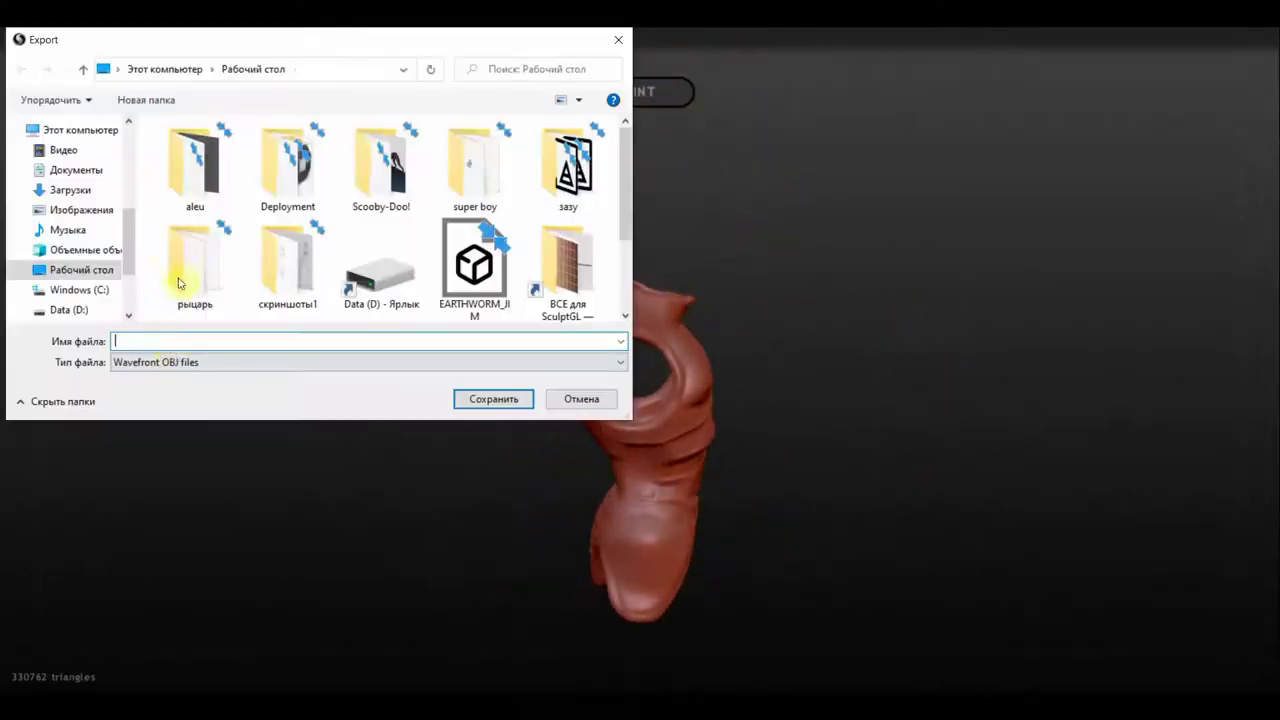
{"action": "scroll", "coordinate": [195, 285], "scroll_direction": "down", "scroll_amount": 2}
{"action": "double_click", "coordinate": [195, 285]}
{"action": "left_click_drag", "start_coordinate": [664, 585], "coordinate": [868, 547], "text": "shift"}
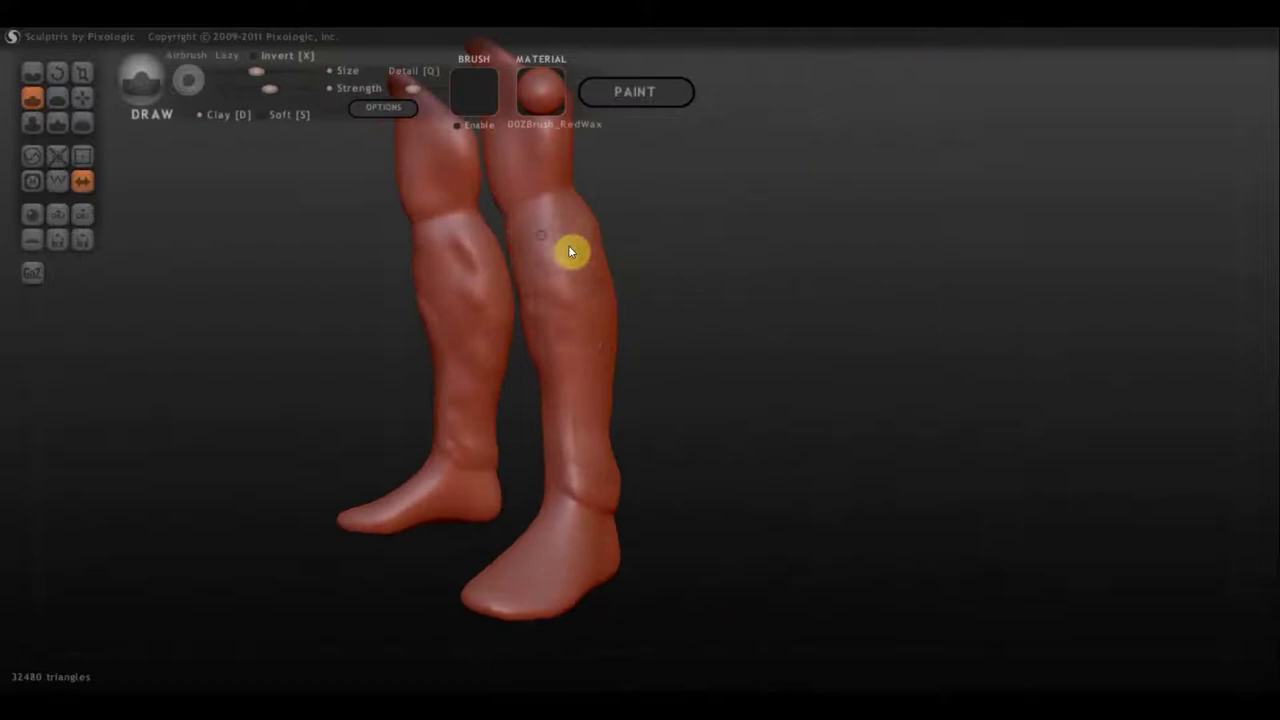
{"action": "mouse_move", "coordinate": [568, 245]}
{"action": "left_mouse_down"}
{"action": "mouse_move", "coordinate": [784, 252]}
{"action": "mouse_move", "coordinate": [546, 248]}
{"action": "mouse_move", "coordinate": [533, 172]}
{"action": "mouse_move", "coordinate": [524, 310]}
{"action": "mouse_move", "coordinate": [571, 420]}
{"action": "mouse_move", "coordinate": [540, 391]}
{"action": "left_mouse_up"}
Sculpt mirrored Draw strokes on both legs and a faint stroke on the shin.
{"action": "scroll", "coordinate": [671, 451], "scroll_direction": "up", "scroll_amount": 3}
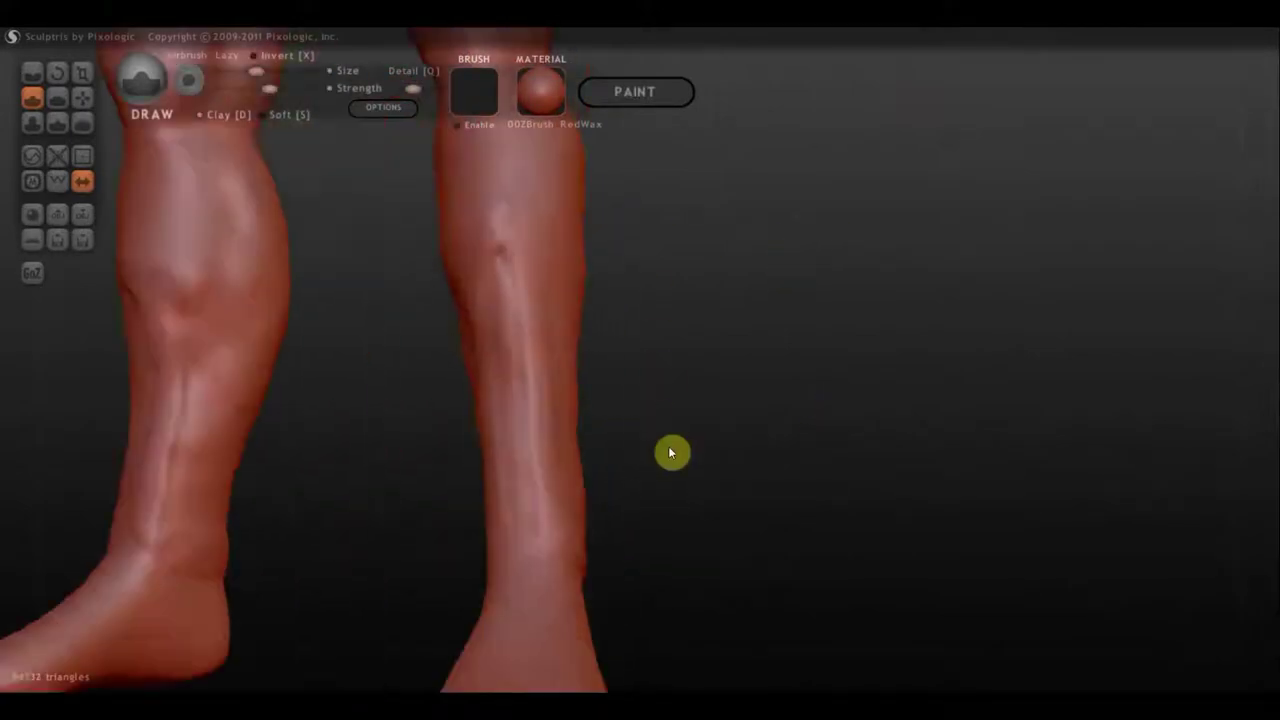
{"action": "mouse_move", "coordinate": [671, 451]}
{"action": "left_mouse_down"}
{"action": "mouse_move", "coordinate": [522, 342]}
{"action": "mouse_move", "coordinate": [483, 234]}
{"action": "mouse_move", "coordinate": [571, 543]}
{"action": "mouse_move", "coordinate": [586, 234]}
{"action": "mouse_move", "coordinate": [562, 473]}
{"action": "mouse_move", "coordinate": [634, 560]}
{"action": "mouse_move", "coordinate": [604, 584]}
{"action": "mouse_move", "coordinate": [622, 561]}
{"action": "mouse_move", "coordinate": [796, 570]}
{"action": "mouse_move", "coordinate": [636, 506]}
{"action": "mouse_move", "coordinate": [867, 405]}
{"action": "left_mouse_up"}
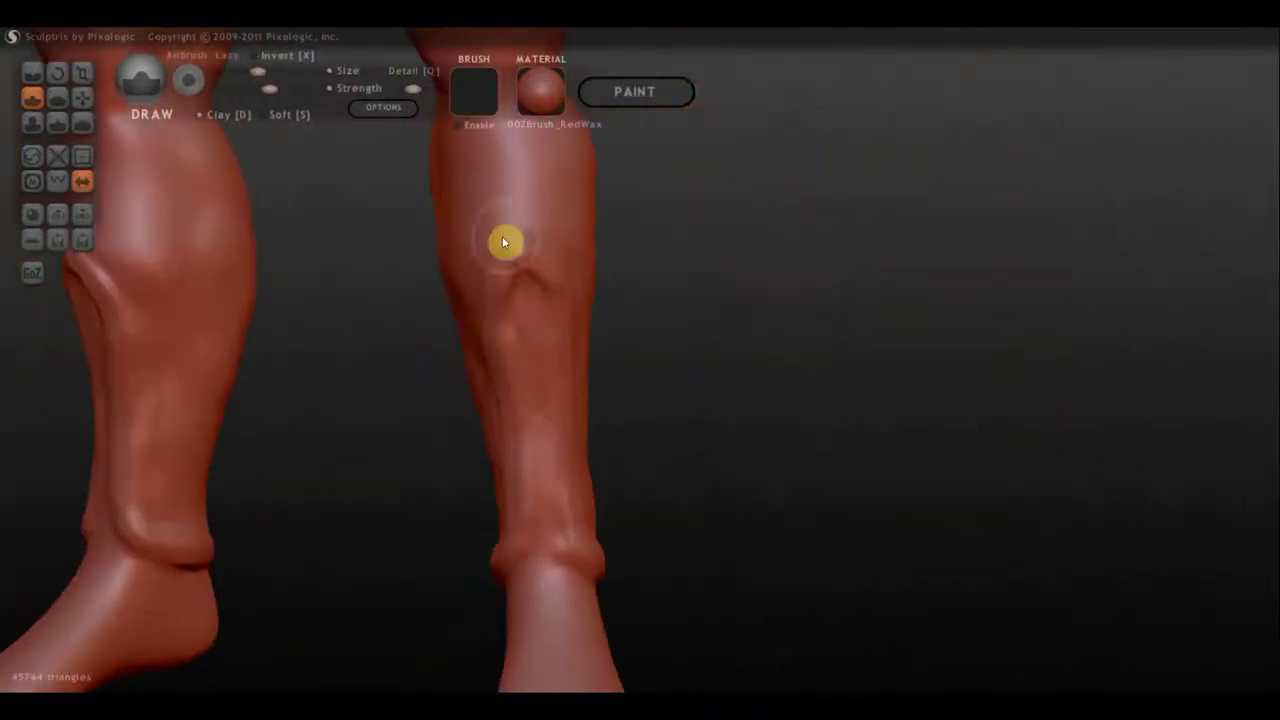
{"action": "mouse_move", "coordinate": [502, 238]}
{"action": "left_mouse_down"}
{"action": "mouse_move", "coordinate": [508, 435]}
{"action": "mouse_move", "coordinate": [566, 477]}
{"action": "mouse_move", "coordinate": [823, 451]}
{"action": "left_mouse_up"}
Flatten down the front of the shins, raising brush strength for a stronger effect.
{"action": "key", "text": "f"}
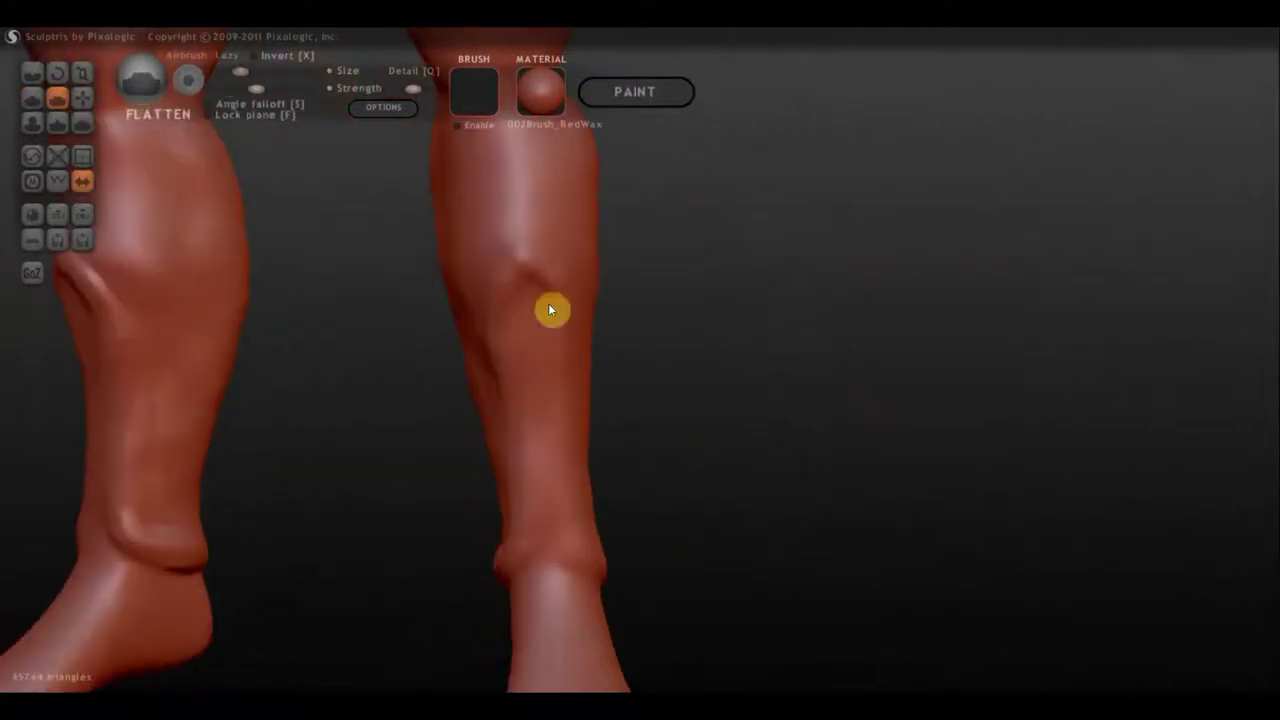
{"action": "mouse_move", "coordinate": [551, 309]}
{"action": "left_mouse_down"}
{"action": "mouse_move", "coordinate": [542, 509]}
{"action": "mouse_move", "coordinate": [566, 560]}
{"action": "mouse_move", "coordinate": [709, 446]}
{"action": "mouse_move", "coordinate": [571, 434]}
{"action": "mouse_move", "coordinate": [700, 300]}
{"action": "left_mouse_up"}
{"action": "mouse_move", "coordinate": [480, 177]}
{"action": "left_mouse_down"}
{"action": "mouse_move", "coordinate": [566, 409]}
{"action": "mouse_move", "coordinate": [546, 500]}
{"action": "mouse_move", "coordinate": [647, 152]}
{"action": "mouse_move", "coordinate": [571, 368]}
{"action": "mouse_move", "coordinate": [651, 503]}
{"action": "mouse_move", "coordinate": [758, 482]}
{"action": "mouse_move", "coordinate": [729, 260]}
{"action": "left_mouse_up"}
{"action": "left_click_drag", "start_coordinate": [252, 72], "coordinate": [275, 72]}
{"action": "mouse_move", "coordinate": [360, 150]}
{"action": "left_mouse_down"}
{"action": "mouse_move", "coordinate": [437, 216]}
{"action": "mouse_move", "coordinate": [920, 349]}
{"action": "mouse_move", "coordinate": [706, 311]}
{"action": "mouse_move", "coordinate": [603, 220]}
{"action": "mouse_move", "coordinate": [615, 258]}
{"action": "left_mouse_up"}
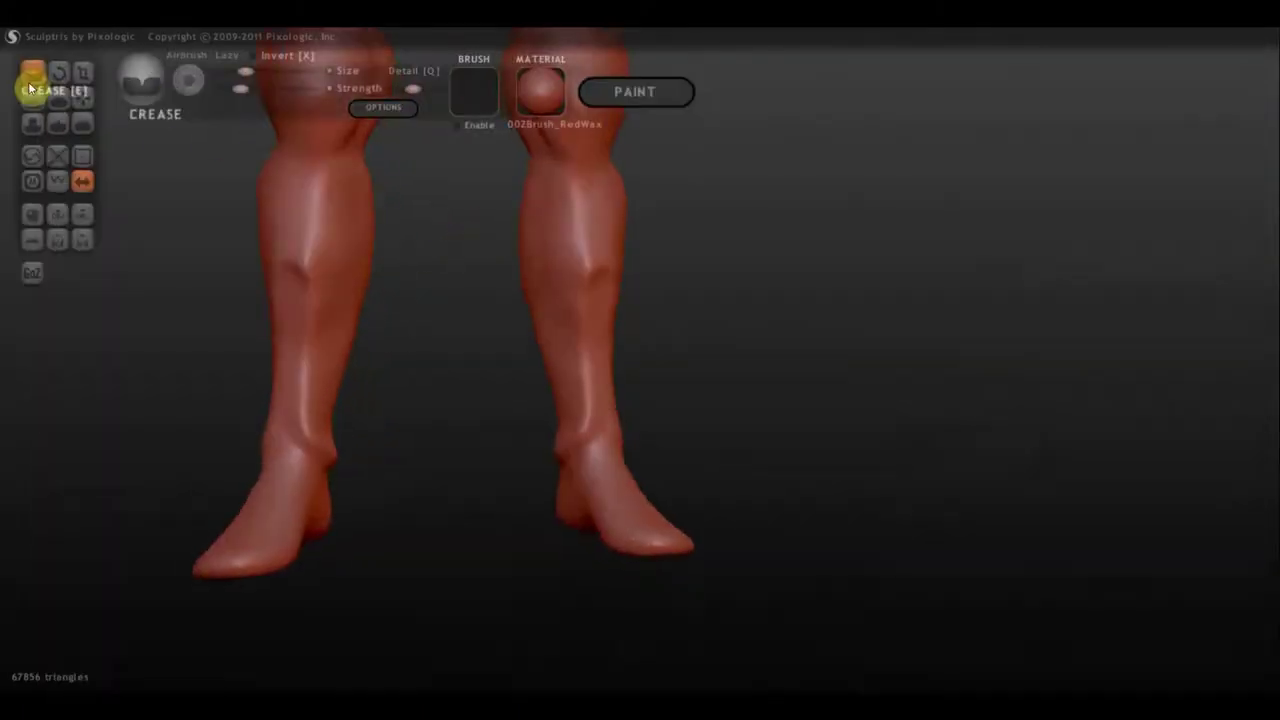
Crease the right shin, then add Draw strokes around the knees and foot.
{"action": "mouse_move", "coordinate": [545, 195]}
{"action": "left_mouse_down"}
{"action": "mouse_move", "coordinate": [554, 240]}
{"action": "mouse_move", "coordinate": [714, 266]}
{"action": "mouse_move", "coordinate": [608, 169]}
{"action": "left_mouse_up"}
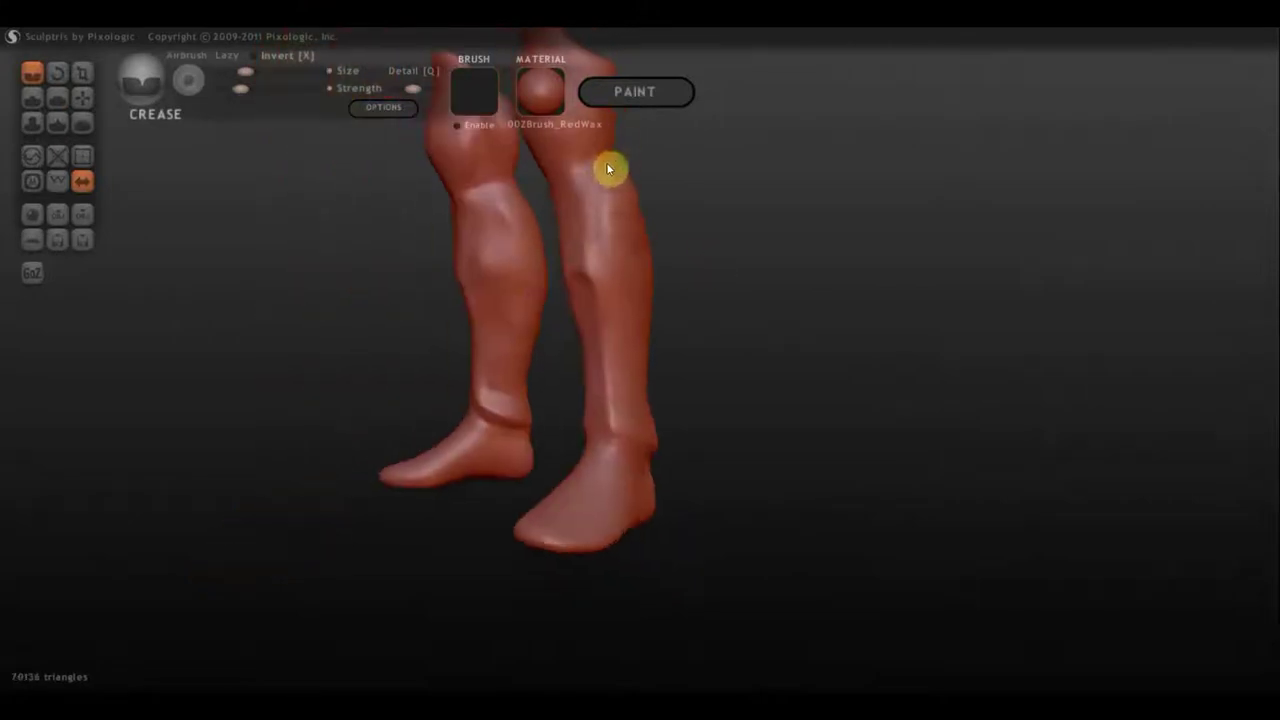
{"action": "mouse_move", "coordinate": [616, 362]}
{"action": "left_mouse_down"}
{"action": "mouse_move", "coordinate": [537, 169]}
{"action": "mouse_move", "coordinate": [610, 208]}
{"action": "mouse_move", "coordinate": [920, 212]}
{"action": "mouse_move", "coordinate": [894, 457]}
{"action": "mouse_move", "coordinate": [200, 300]}
{"action": "left_mouse_up"}
{"action": "left_click", "coordinate": [32, 97]}
{"action": "left_click_drag", "start_coordinate": [200, 250], "coordinate": [351, 186]}
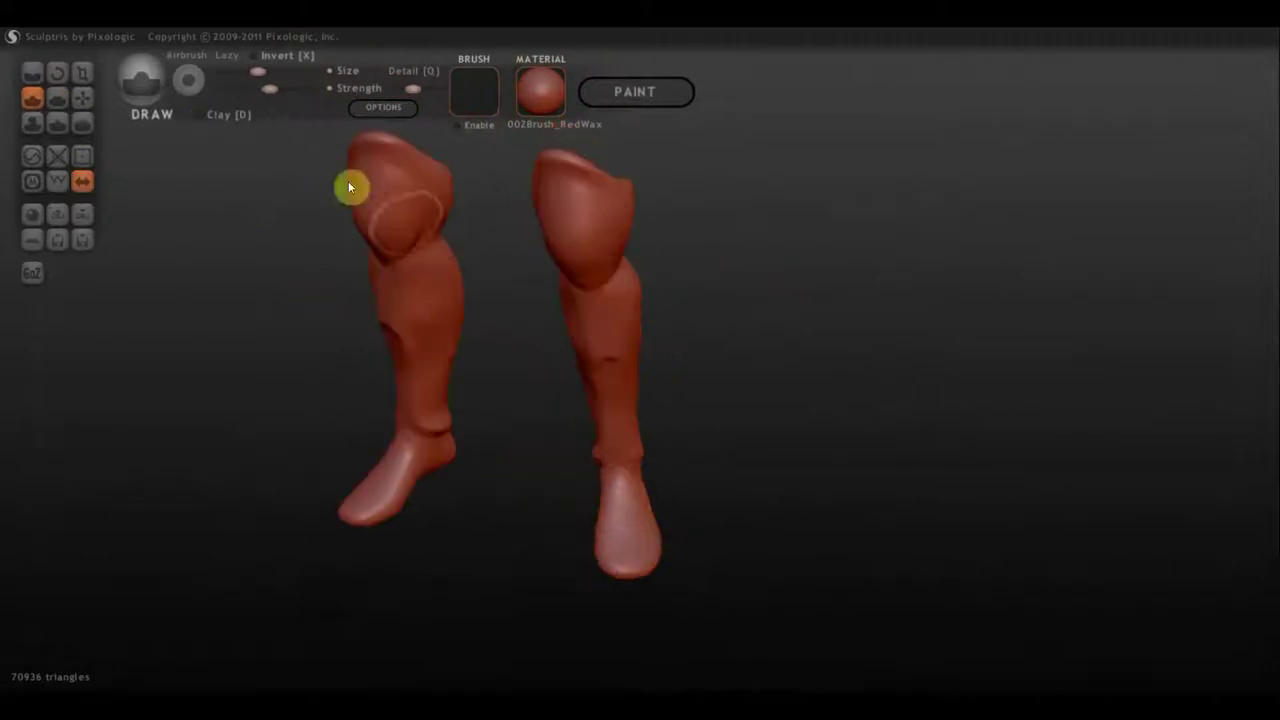
{"action": "mouse_move", "coordinate": [624, 541]}
{"action": "left_mouse_down"}
{"action": "mouse_move", "coordinate": [666, 534]}
{"action": "mouse_move", "coordinate": [203, 114]}
{"action": "mouse_move", "coordinate": [551, 377]}
{"action": "left_mouse_up"}
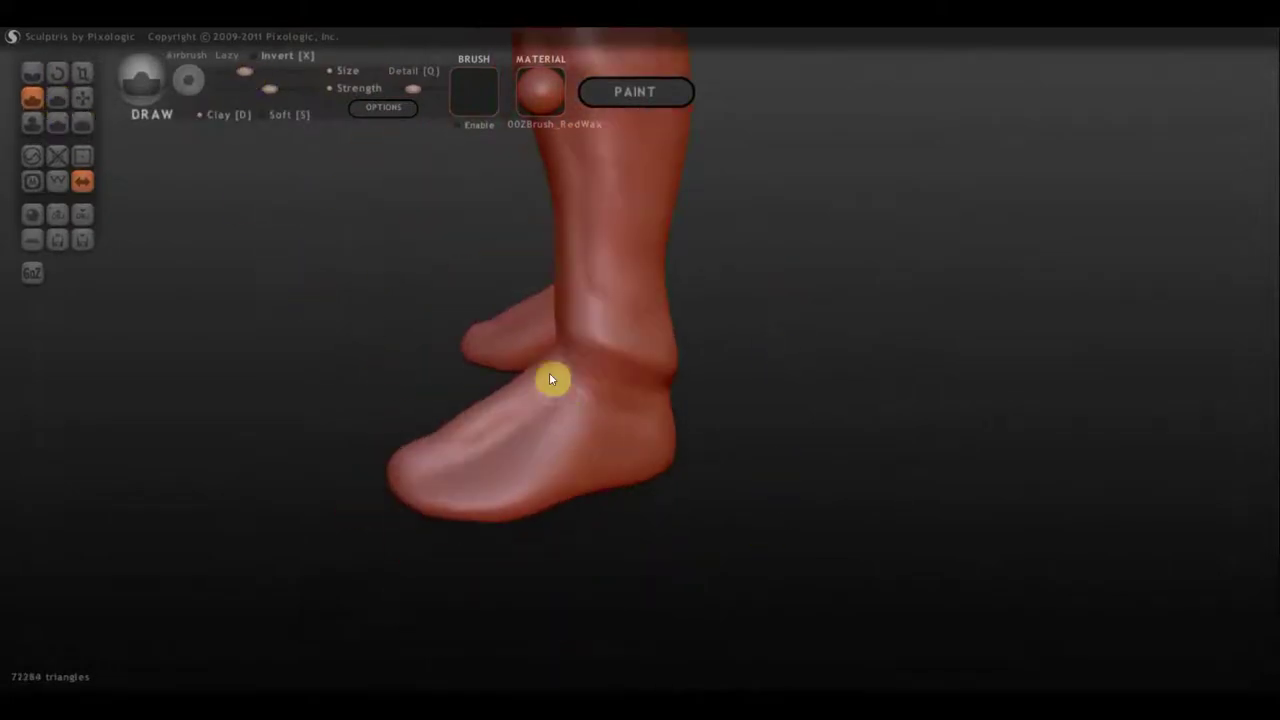
{"action": "mouse_move", "coordinate": [566, 426]}
{"action": "left_mouse_down"}
{"action": "mouse_move", "coordinate": [537, 463]}
{"action": "mouse_move", "coordinate": [757, 471]}
{"action": "mouse_move", "coordinate": [115, 119]}
{"action": "left_mouse_up"}
Flatten the foot and carve creases around the boot rim and foot.
{"action": "left_click", "coordinate": [57, 97]}
{"action": "mouse_move", "coordinate": [531, 417]}
{"action": "left_mouse_down"}
{"action": "mouse_move", "coordinate": [557, 460]}
{"action": "mouse_move", "coordinate": [752, 410]}
{"action": "mouse_move", "coordinate": [86, 103]}
{"action": "left_mouse_up"}
{"action": "left_click", "coordinate": [32, 72]}
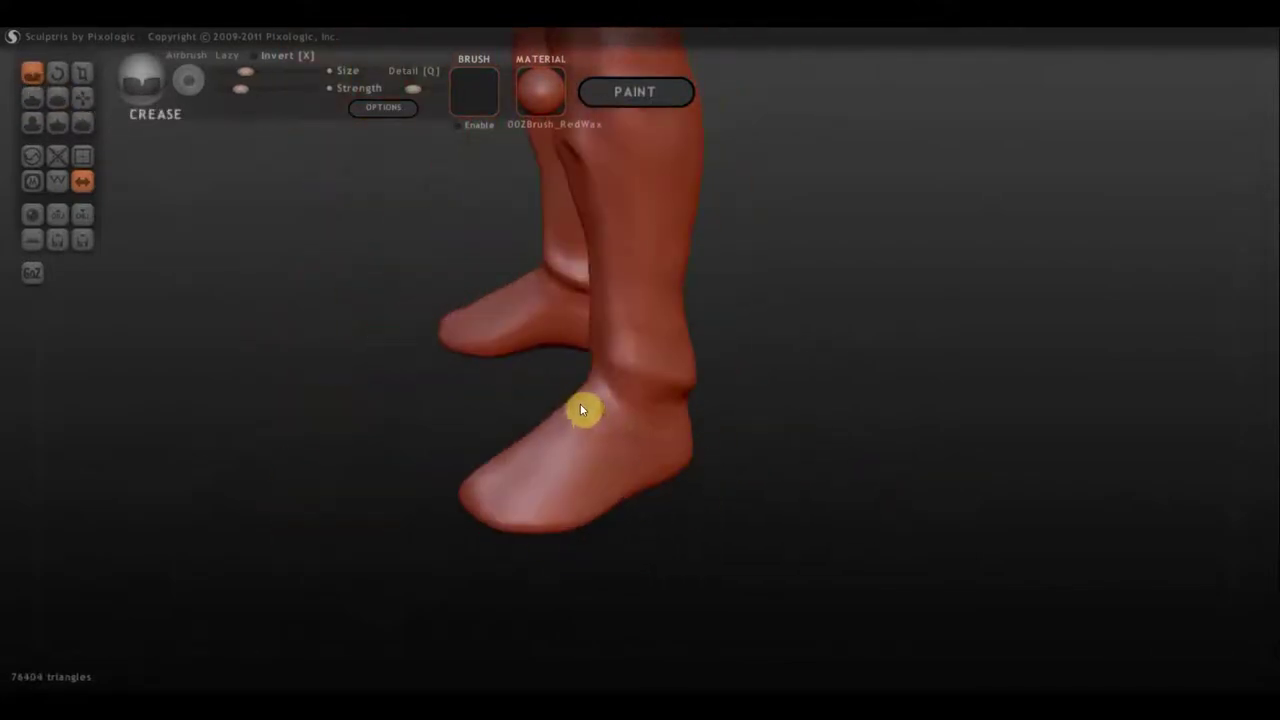
{"action": "mouse_move", "coordinate": [580, 410]}
{"action": "right_mouse_down"}
{"action": "mouse_move", "coordinate": [520, 389]}
{"action": "mouse_move", "coordinate": [630, 505]}
{"action": "mouse_move", "coordinate": [613, 436]}
{"action": "right_mouse_up"}
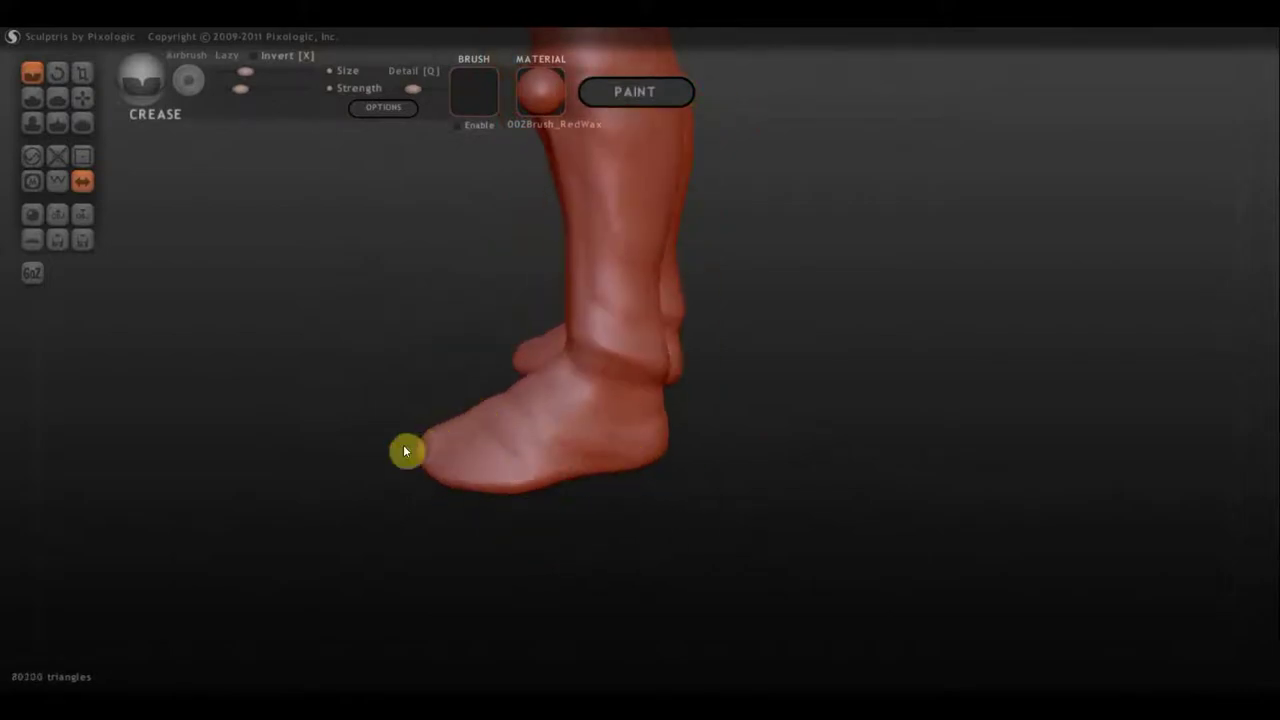
{"action": "right_click_drag", "start_coordinate": [406, 449], "coordinate": [766, 491]}
{"action": "mouse_move", "coordinate": [746, 426]}
{"action": "right_mouse_down"}
{"action": "mouse_move", "coordinate": [698, 393]}
{"action": "mouse_move", "coordinate": [400, 300]}
{"action": "right_mouse_up"}
Sculpt ridges across the top of the foot and a crease along the sole.
{"action": "left_click", "coordinate": [32, 97]}
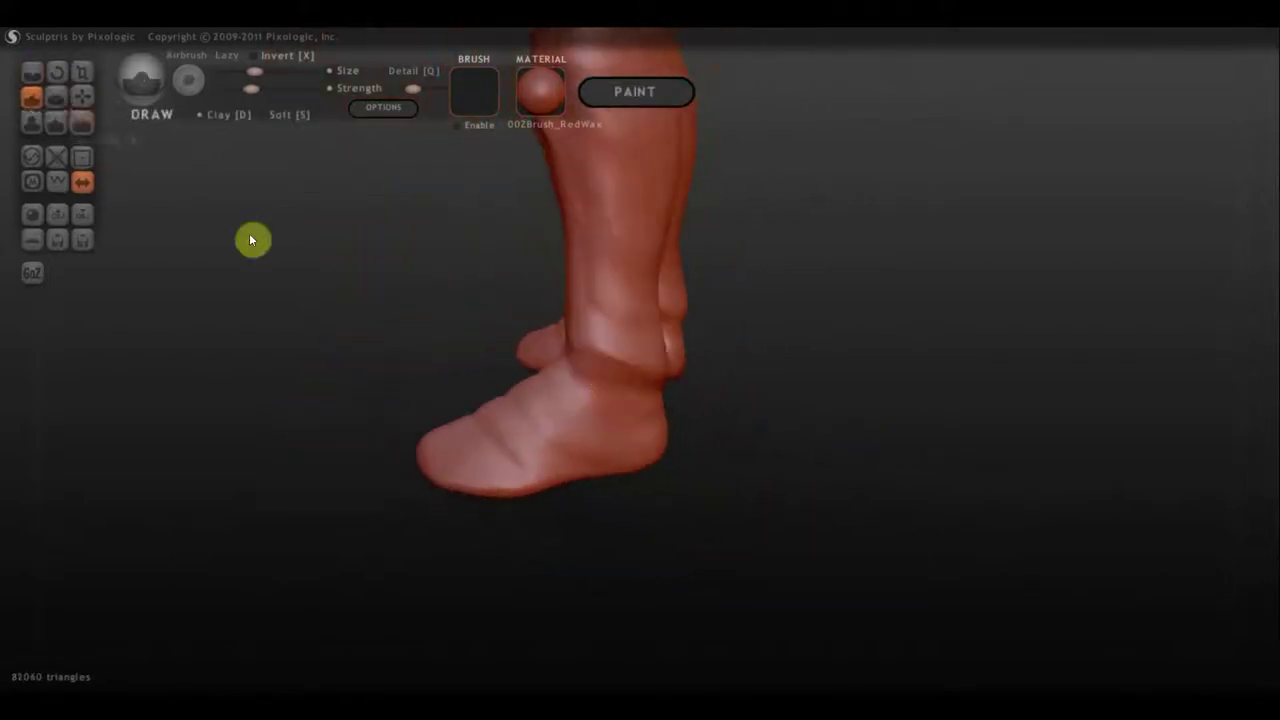
{"action": "mouse_move", "coordinate": [251, 240]}
{"action": "right_mouse_down"}
{"action": "mouse_move", "coordinate": [650, 498]}
{"action": "mouse_move", "coordinate": [649, 471]}
{"action": "right_mouse_up"}
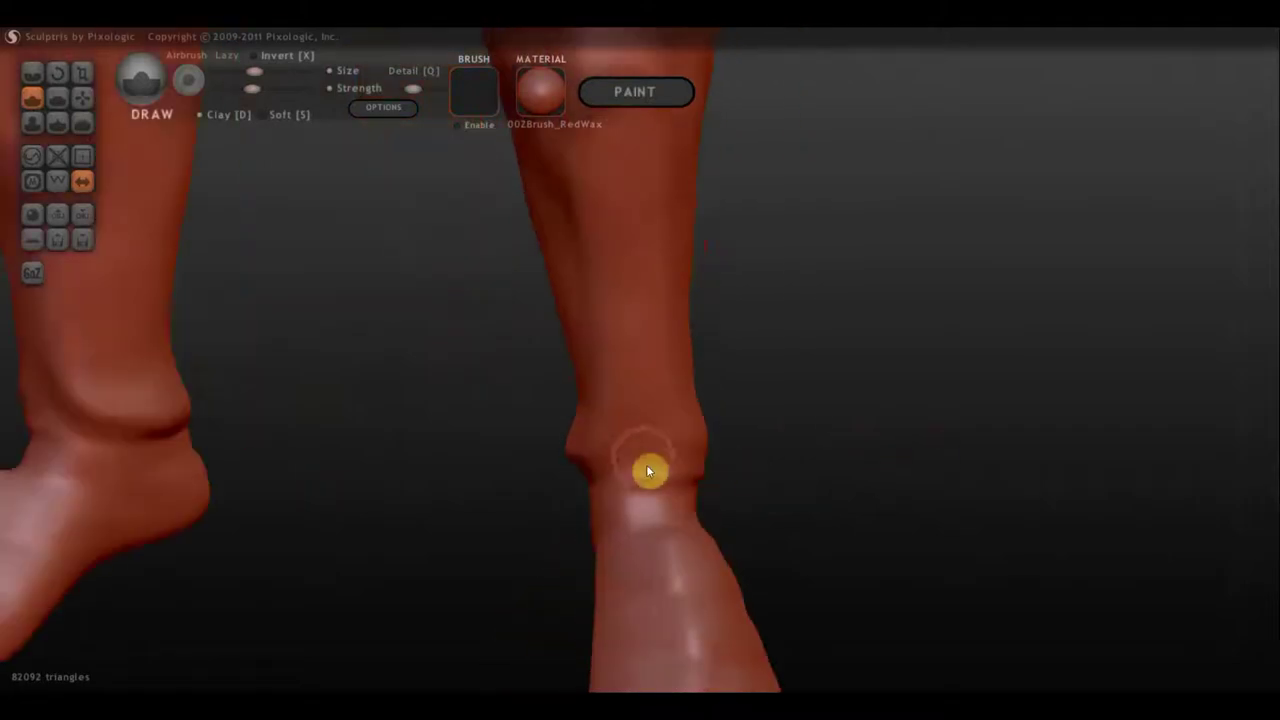
{"action": "mouse_move", "coordinate": [606, 526]}
{"action": "right_mouse_down"}
{"action": "mouse_move", "coordinate": [900, 451]}
{"action": "mouse_move", "coordinate": [827, 455]}
{"action": "right_mouse_up"}
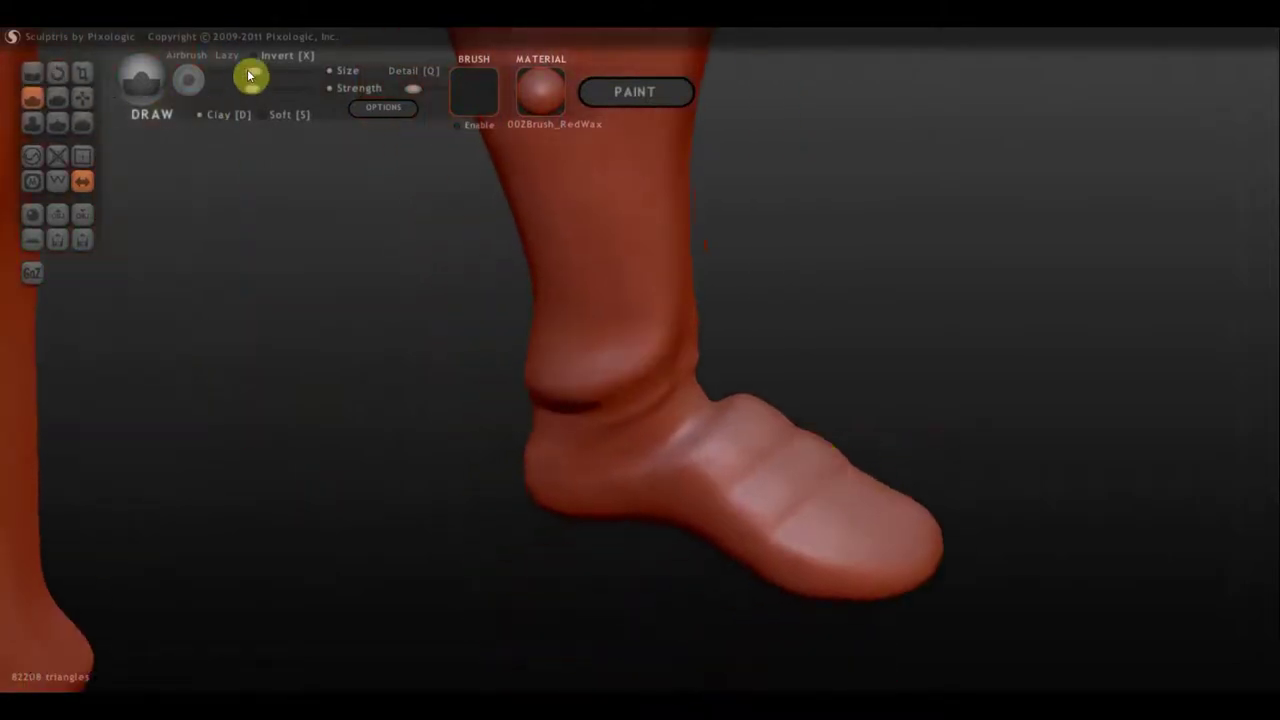
{"action": "mouse_move", "coordinate": [824, 465]}
{"action": "left_mouse_down"}
{"action": "mouse_move", "coordinate": [762, 527]}
{"action": "mouse_move", "coordinate": [699, 503]}
{"action": "left_mouse_up"}
{"action": "mouse_move", "coordinate": [699, 503]}
{"action": "right_mouse_down"}
{"action": "mouse_move", "coordinate": [678, 448]}
{"action": "mouse_move", "coordinate": [776, 543]}
{"action": "right_mouse_up"}
{"action": "right_click_drag", "start_coordinate": [891, 622], "coordinate": [609, 457]}
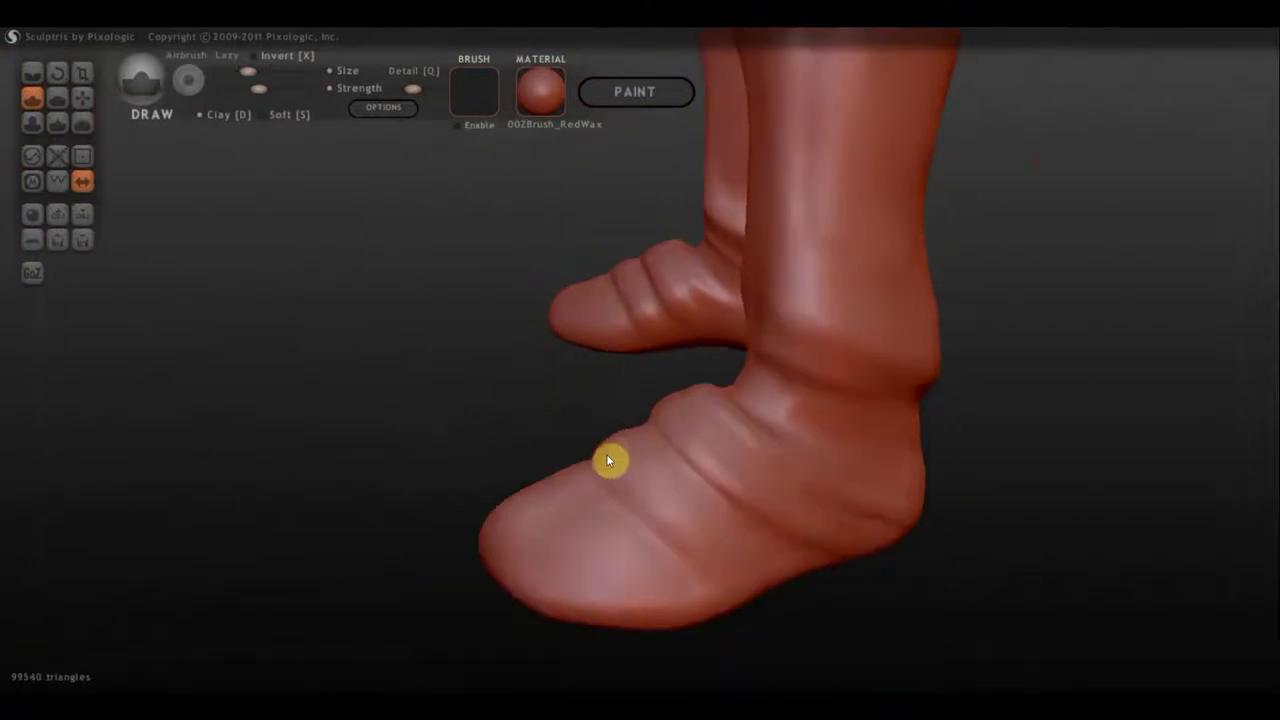
{"action": "left_click_drag", "start_coordinate": [609, 457], "coordinate": [786, 610]}
{"action": "left_click_drag", "start_coordinate": [531, 597], "coordinate": [697, 566]}
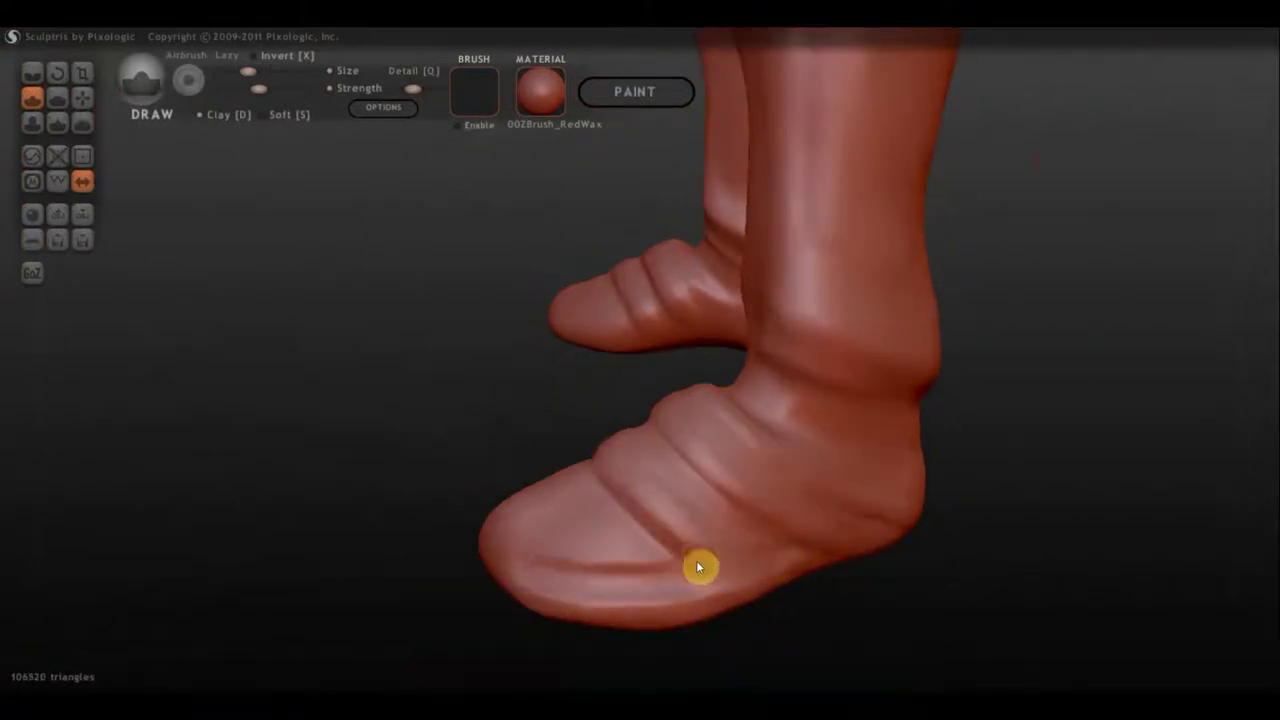
{"action": "mouse_move", "coordinate": [697, 566]}
{"action": "right_mouse_down"}
{"action": "mouse_move", "coordinate": [862, 619]}
{"action": "mouse_move", "coordinate": [666, 551]}
{"action": "right_mouse_up"}
Shape and touch up the heel of the boot with small strokes.
{"action": "left_click_drag", "start_coordinate": [666, 549], "coordinate": [866, 491]}
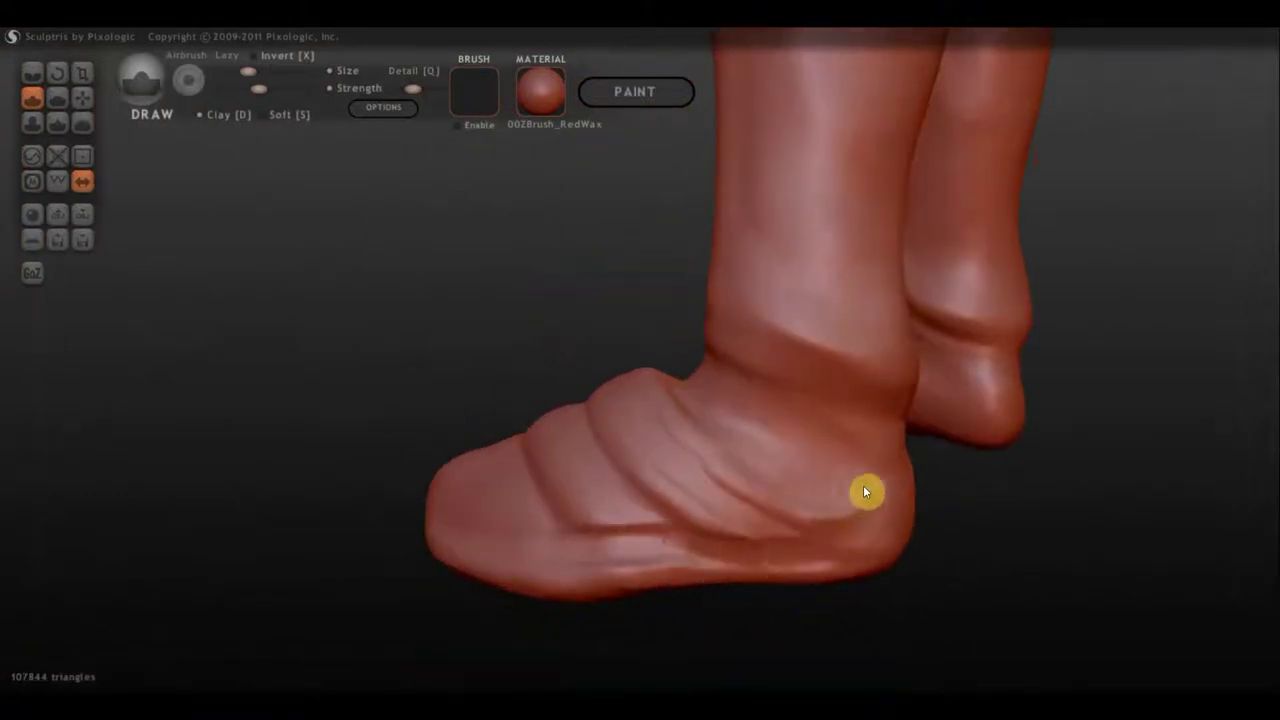
{"action": "right_click_drag", "start_coordinate": [866, 491], "coordinate": [727, 512]}
{"action": "left_click_drag", "start_coordinate": [727, 512], "coordinate": [560, 586]}
{"action": "mouse_move", "coordinate": [771, 568]}
{"action": "right_mouse_down"}
{"action": "mouse_move", "coordinate": [532, 504]}
{"action": "mouse_move", "coordinate": [511, 545]}
{"action": "right_mouse_up"}
{"action": "left_click_drag", "start_coordinate": [509, 545], "coordinate": [474, 526]}
{"action": "mouse_move", "coordinate": [474, 526]}
{"action": "right_mouse_down"}
{"action": "mouse_move", "coordinate": [460, 469]}
{"action": "mouse_move", "coordinate": [663, 549]}
{"action": "mouse_move", "coordinate": [779, 452]}
{"action": "right_mouse_up"}
{"action": "right_click_drag", "start_coordinate": [746, 380], "coordinate": [706, 486]}
{"action": "left_click_drag", "start_coordinate": [706, 486], "coordinate": [908, 474]}
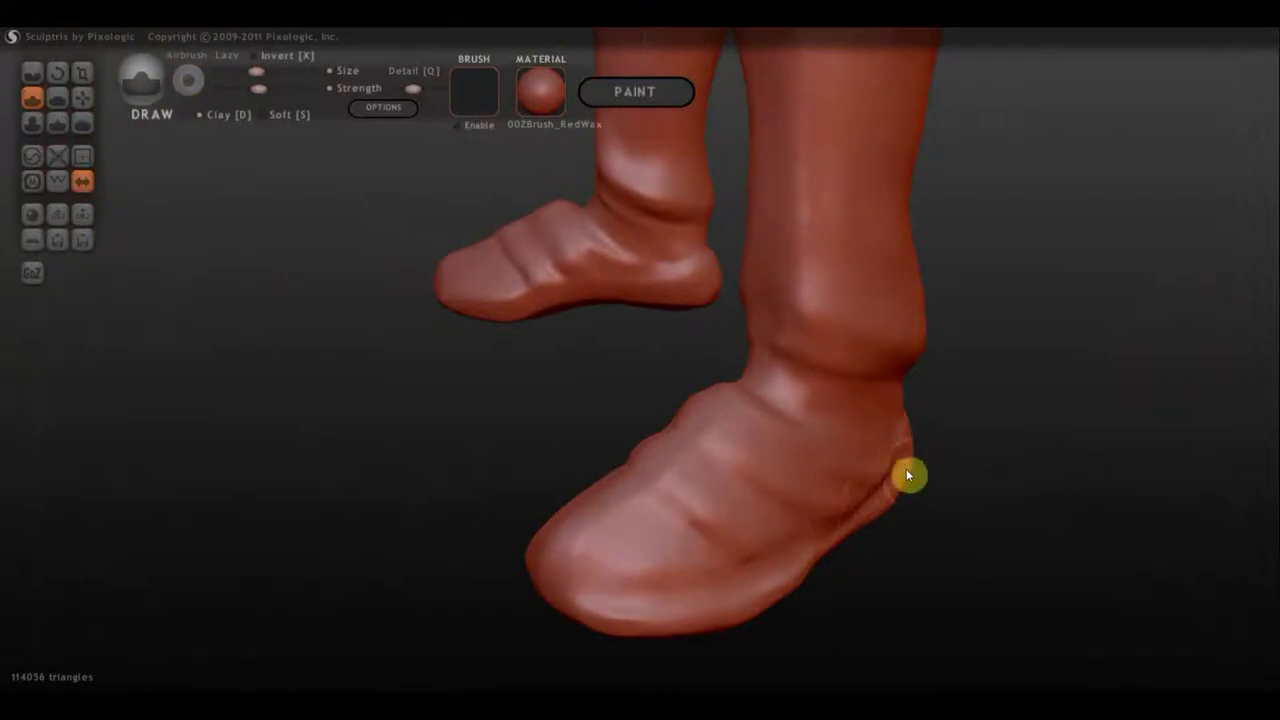
{"action": "mouse_move", "coordinate": [908, 474]}
{"action": "right_mouse_down"}
{"action": "mouse_move", "coordinate": [1008, 523]}
{"action": "mouse_move", "coordinate": [748, 463]}
{"action": "right_mouse_up"}
Flatten the top, side and toe area of the foot smooth.
{"action": "key", "text": "f"}
{"action": "left_click_drag", "start_coordinate": [748, 463], "coordinate": [723, 463]}
{"action": "right_click_drag", "start_coordinate": [723, 463], "coordinate": [744, 413]}
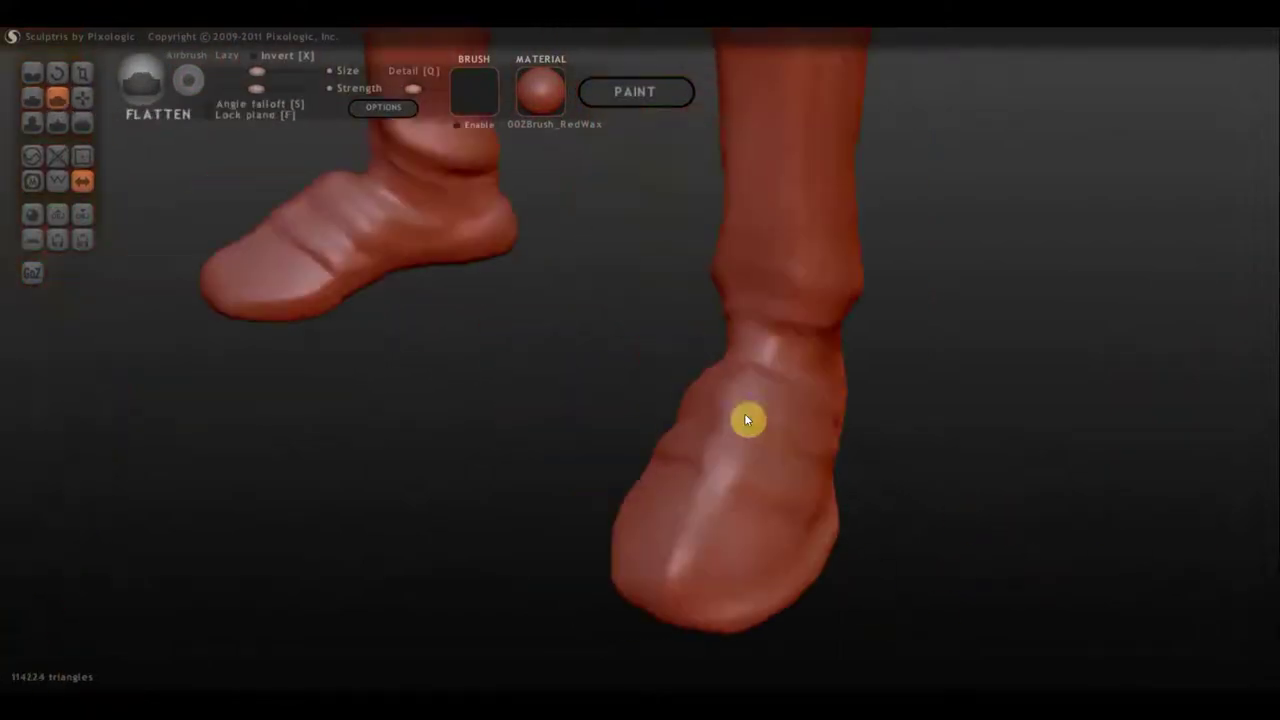
{"action": "left_click_drag", "start_coordinate": [744, 413], "coordinate": [766, 558]}
{"action": "right_click_drag", "start_coordinate": [768, 558], "coordinate": [694, 300]}
{"action": "left_click_drag", "start_coordinate": [694, 300], "coordinate": [651, 274]}
{"action": "mouse_move", "coordinate": [651, 274]}
{"action": "right_mouse_down"}
{"action": "mouse_move", "coordinate": [777, 546]}
{"action": "mouse_move", "coordinate": [675, 443]}
{"action": "right_mouse_up"}
{"action": "mouse_move", "coordinate": [675, 443]}
{"action": "left_mouse_down"}
{"action": "mouse_move", "coordinate": [800, 360]}
{"action": "mouse_move", "coordinate": [674, 537]}
{"action": "mouse_move", "coordinate": [686, 606]}
{"action": "left_mouse_up"}
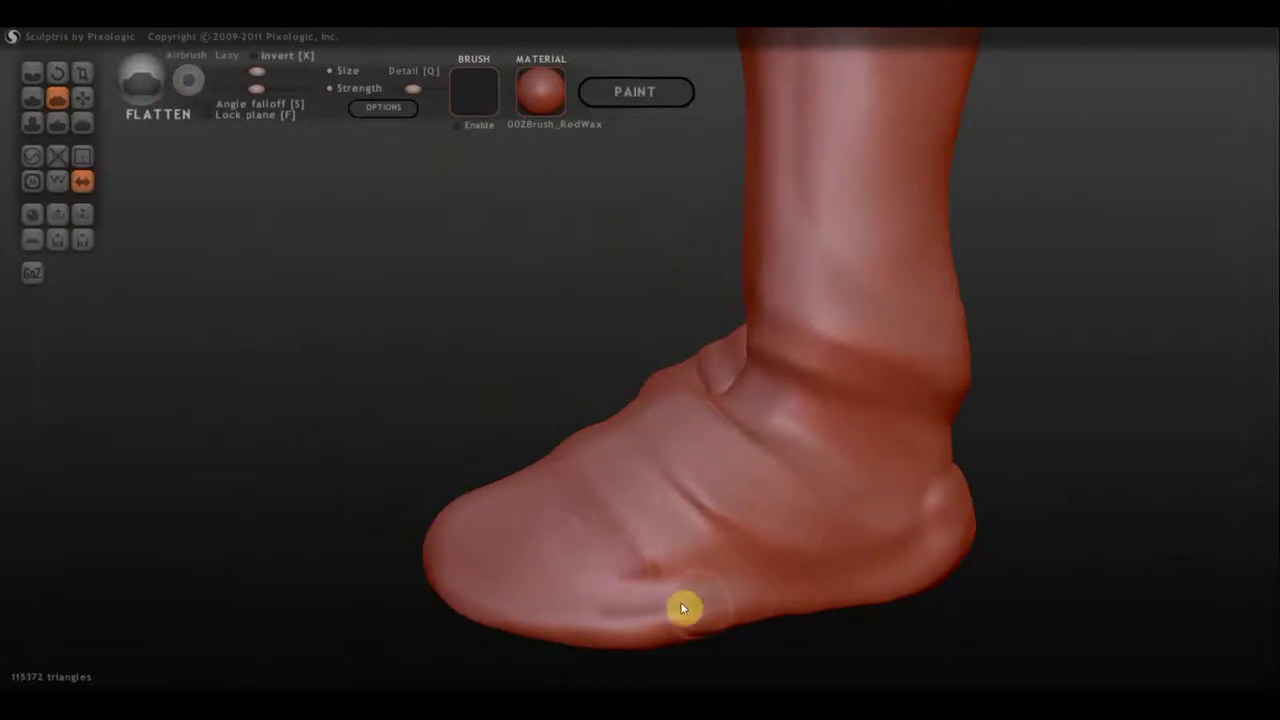
{"action": "right_click_drag", "start_coordinate": [686, 606], "coordinate": [640, 557]}
Carve crease lines across the top of the foot with the Crease brush.
{"action": "left_click", "coordinate": [32, 73]}
{"action": "mouse_move", "coordinate": [150, 300]}
{"action": "right_mouse_down"}
{"action": "mouse_move", "coordinate": [412, 415]}
{"action": "mouse_move", "coordinate": [625, 482]}
{"action": "right_mouse_up"}
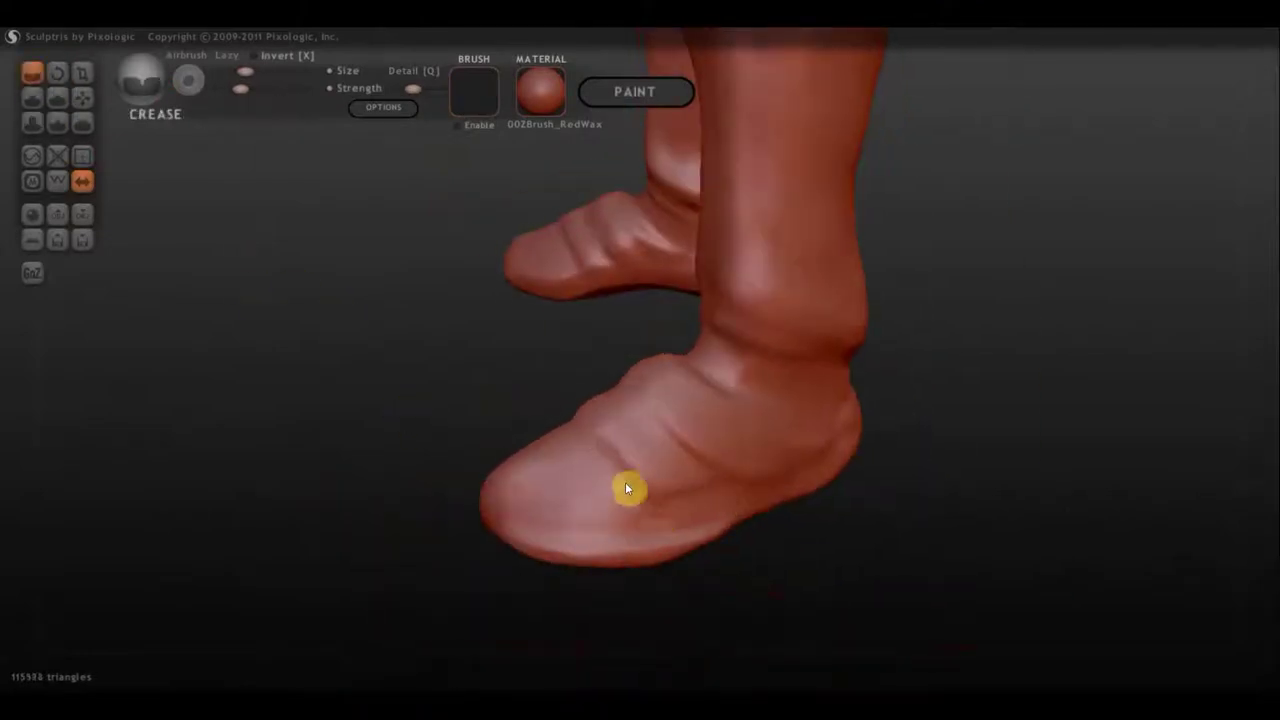
{"action": "mouse_move", "coordinate": [625, 482]}
{"action": "left_mouse_down"}
{"action": "mouse_move", "coordinate": [536, 540]}
{"action": "mouse_move", "coordinate": [534, 489]}
{"action": "left_mouse_up"}
{"action": "right_click_drag", "start_coordinate": [534, 489], "coordinate": [654, 503]}
{"action": "mouse_move", "coordinate": [654, 503]}
{"action": "left_mouse_down"}
{"action": "mouse_move", "coordinate": [737, 526]}
{"action": "mouse_move", "coordinate": [652, 530]}
{"action": "left_mouse_up"}
{"action": "right_click_drag", "start_coordinate": [652, 530], "coordinate": [77, 103]}
Pull the far foot's toe forward with the Grab brush into a pointed boot.
{"action": "left_click", "coordinate": [82, 97]}
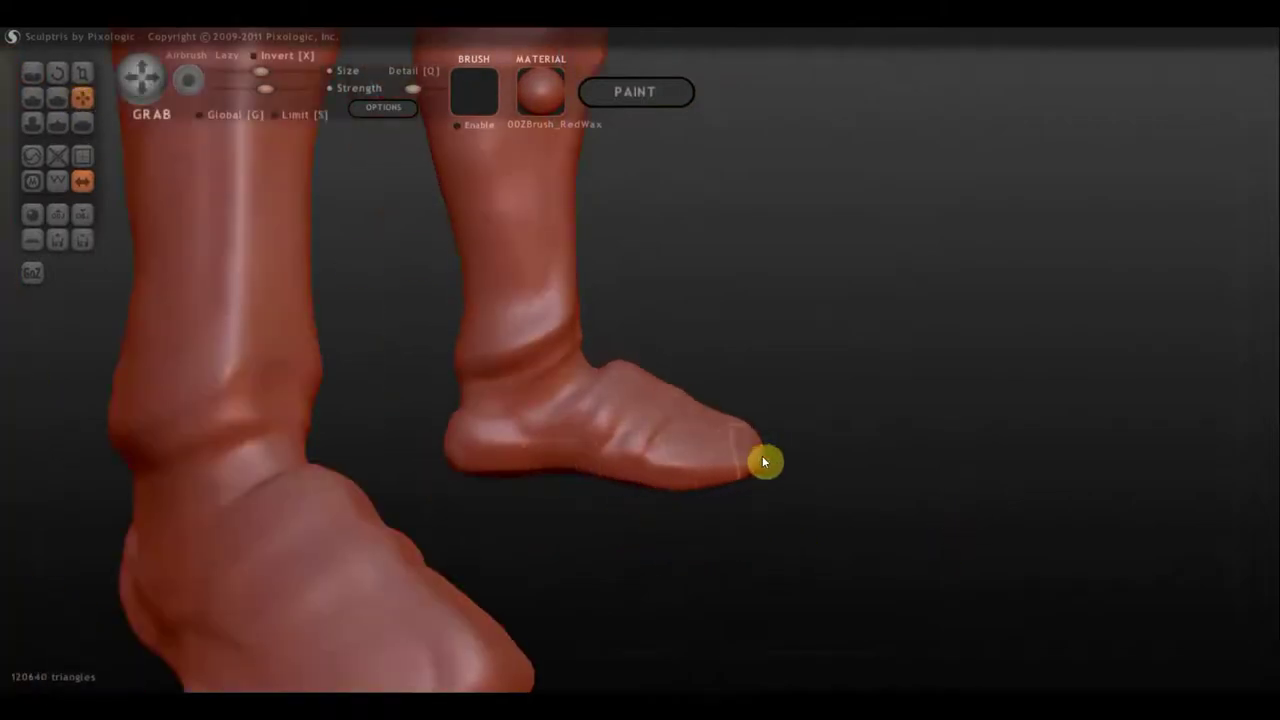
{"action": "right_click_drag", "start_coordinate": [762, 455], "coordinate": [830, 503]}
{"action": "scroll", "coordinate": [830, 503], "scroll_direction": "down", "scroll_amount": 5}
{"action": "scroll", "coordinate": [789, 434], "scroll_direction": "up", "scroll_amount": 5}
{"action": "mouse_move", "coordinate": [789, 434]}
{"action": "right_mouse_down"}
{"action": "mouse_move", "coordinate": [606, 623]}
{"action": "mouse_move", "coordinate": [540, 594]}
{"action": "mouse_move", "coordinate": [532, 613]}
{"action": "mouse_move", "coordinate": [429, 634]}
{"action": "mouse_move", "coordinate": [574, 494]}
{"action": "mouse_move", "coordinate": [609, 574]}
{"action": "mouse_move", "coordinate": [586, 451]}
{"action": "mouse_move", "coordinate": [417, 534]}
{"action": "mouse_move", "coordinate": [246, 508]}
{"action": "right_mouse_up"}
{"action": "scroll", "coordinate": [246, 508], "scroll_direction": "down", "scroll_amount": 3}
{"action": "scroll", "coordinate": [246, 508], "scroll_direction": "up", "scroll_amount": 3}
Flatten a smooth patch on the ankle with the Flatten brush.
{"action": "left_click", "coordinate": [32, 97]}
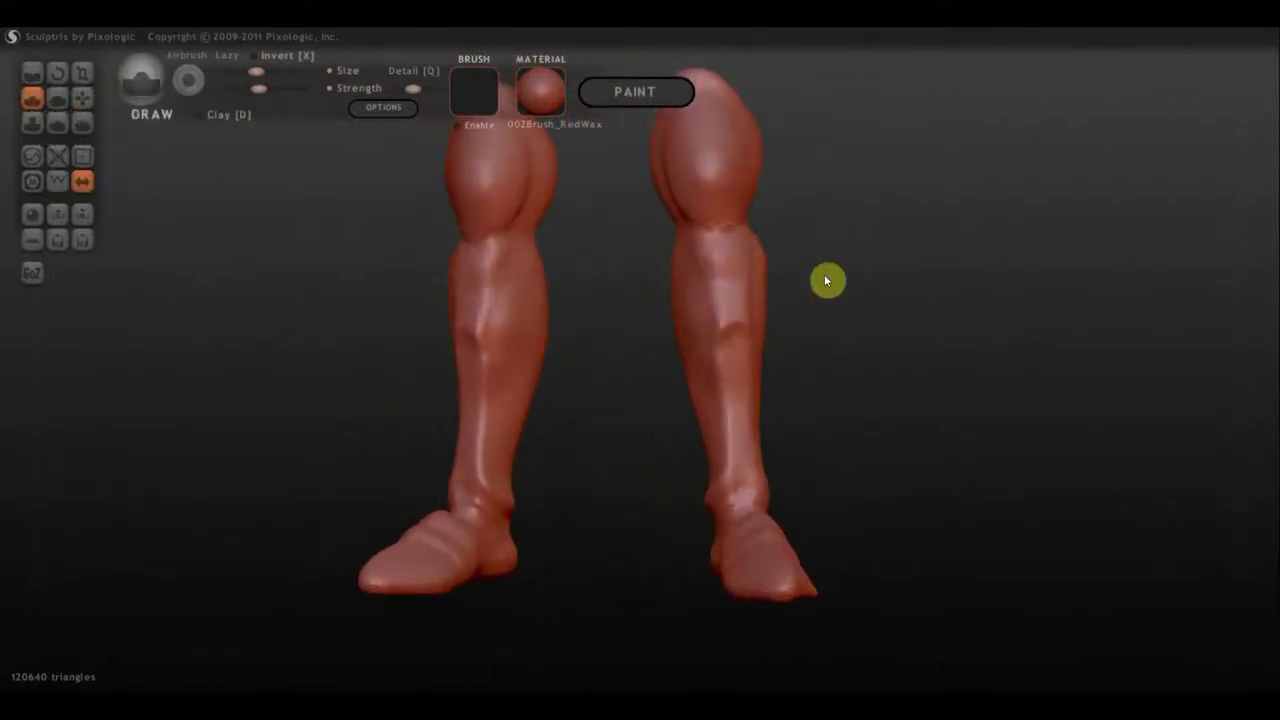
{"action": "scroll", "coordinate": [591, 300], "scroll_direction": "up", "scroll_amount": 5}
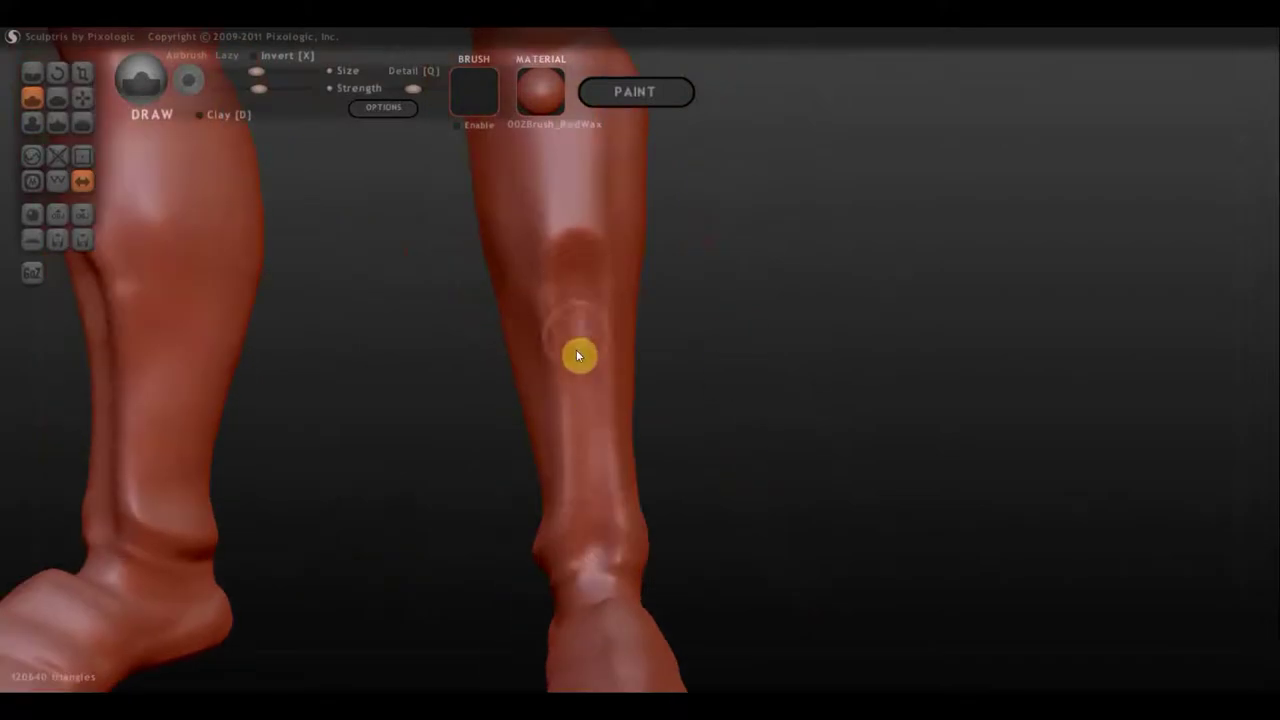
{"action": "key", "text": "5"}
{"action": "scroll", "coordinate": [538, 296], "scroll_direction": "up", "scroll_amount": 1}
{"action": "left_click_drag", "start_coordinate": [566, 575], "coordinate": [590, 612]}
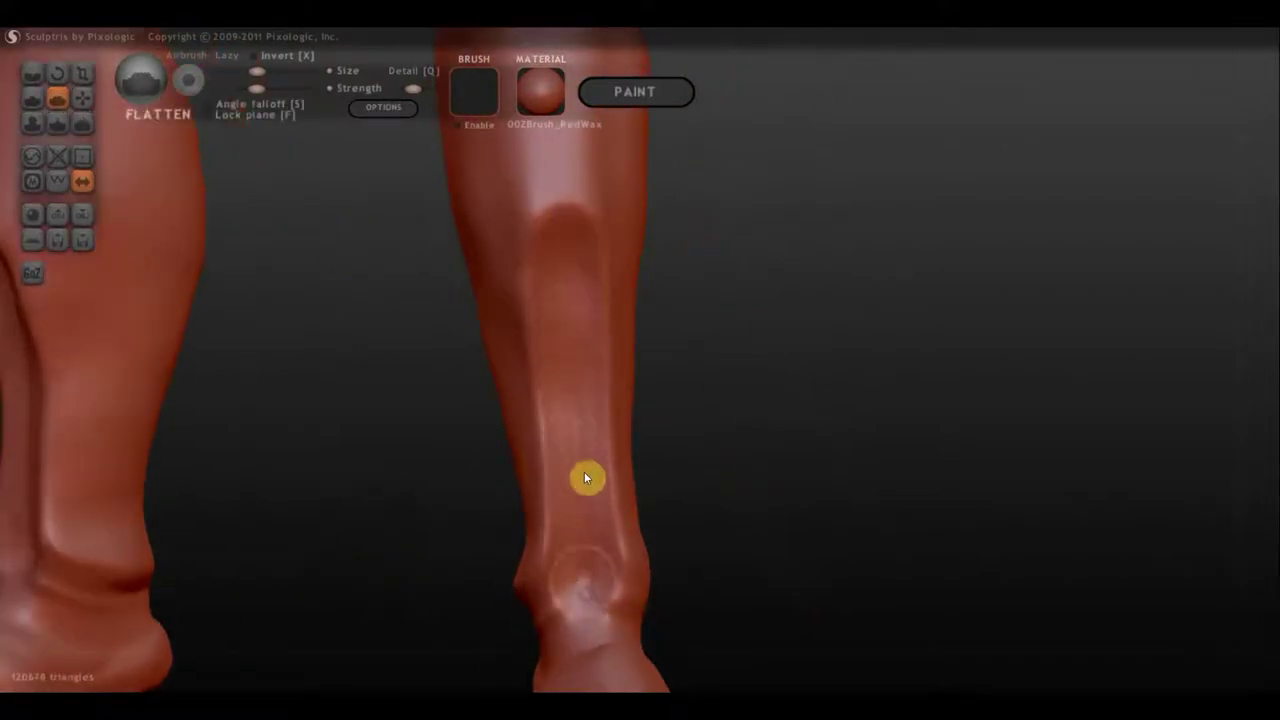
{"action": "scroll", "coordinate": [590, 612], "scroll_direction": "down", "scroll_amount": 5}
Crease grooves down the shins, raising the brush strength for deeper lines.
{"action": "key", "text": "6"}
{"action": "left_click_drag", "start_coordinate": [572, 240], "coordinate": [594, 290]}
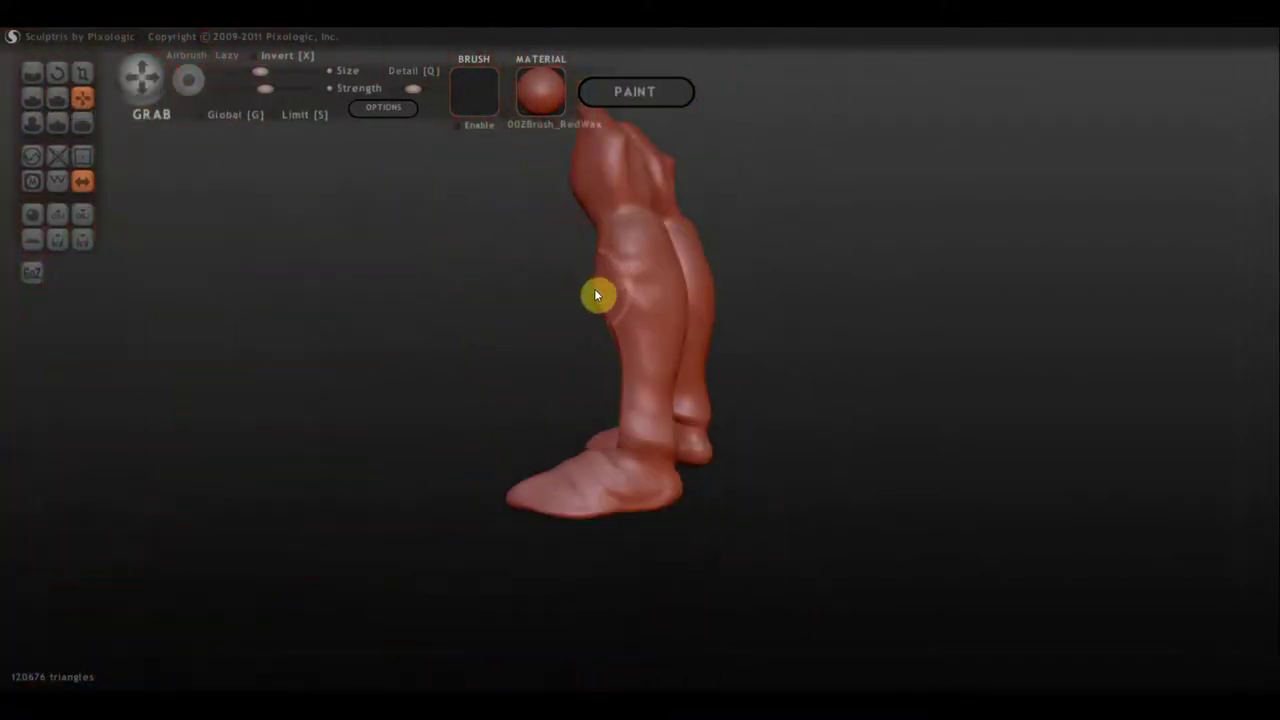
{"action": "scroll", "coordinate": [660, 283], "scroll_direction": "down", "scroll_amount": 1}
{"action": "left_click_drag", "start_coordinate": [597, 351], "coordinate": [820, 340]}
{"action": "left_click", "coordinate": [32, 73]}
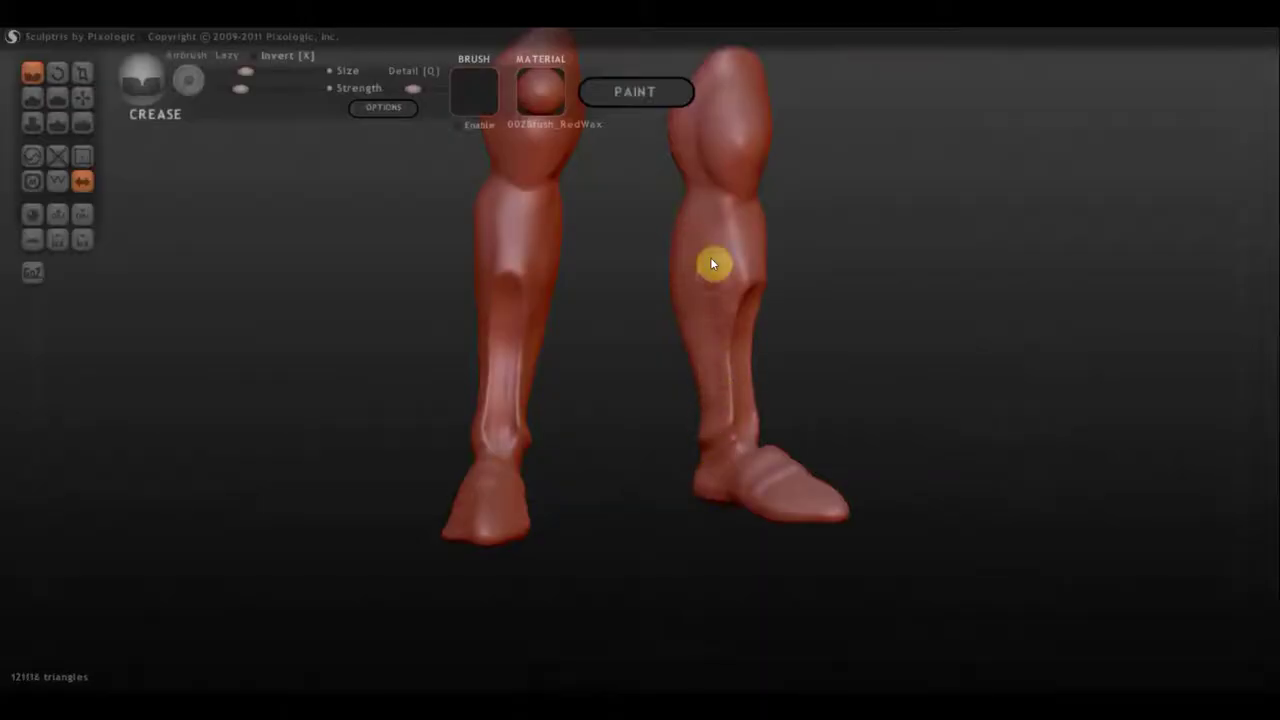
{"action": "mouse_move", "coordinate": [710, 257]}
{"action": "left_mouse_down"}
{"action": "mouse_move", "coordinate": [700, 193]}
{"action": "mouse_move", "coordinate": [719, 194]}
{"action": "mouse_move", "coordinate": [788, 298]}
{"action": "mouse_move", "coordinate": [728, 353]}
{"action": "mouse_move", "coordinate": [277, 137]}
{"action": "left_mouse_up"}
{"action": "left_click_drag", "start_coordinate": [240, 89], "coordinate": [250, 89]}
{"action": "mouse_move", "coordinate": [640, 300]}
{"action": "left_mouse_down"}
{"action": "mouse_move", "coordinate": [657, 377]}
{"action": "mouse_move", "coordinate": [805, 202]}
{"action": "mouse_move", "coordinate": [541, 248]}
{"action": "mouse_move", "coordinate": [520, 199]}
{"action": "mouse_move", "coordinate": [554, 152]}
{"action": "mouse_move", "coordinate": [552, 213]}
{"action": "mouse_move", "coordinate": [551, 189]}
{"action": "mouse_move", "coordinate": [346, 223]}
{"action": "left_mouse_up"}
Build up the calf with a raised Draw stroke.
{"action": "mouse_move", "coordinate": [697, 343]}
{"action": "left_mouse_down"}
{"action": "mouse_move", "coordinate": [659, 358]}
{"action": "mouse_move", "coordinate": [989, 329]}
{"action": "mouse_move", "coordinate": [760, 280]}
{"action": "mouse_move", "coordinate": [777, 323]}
{"action": "mouse_move", "coordinate": [765, 500]}
{"action": "left_mouse_up"}
{"action": "key", "text": "d"}
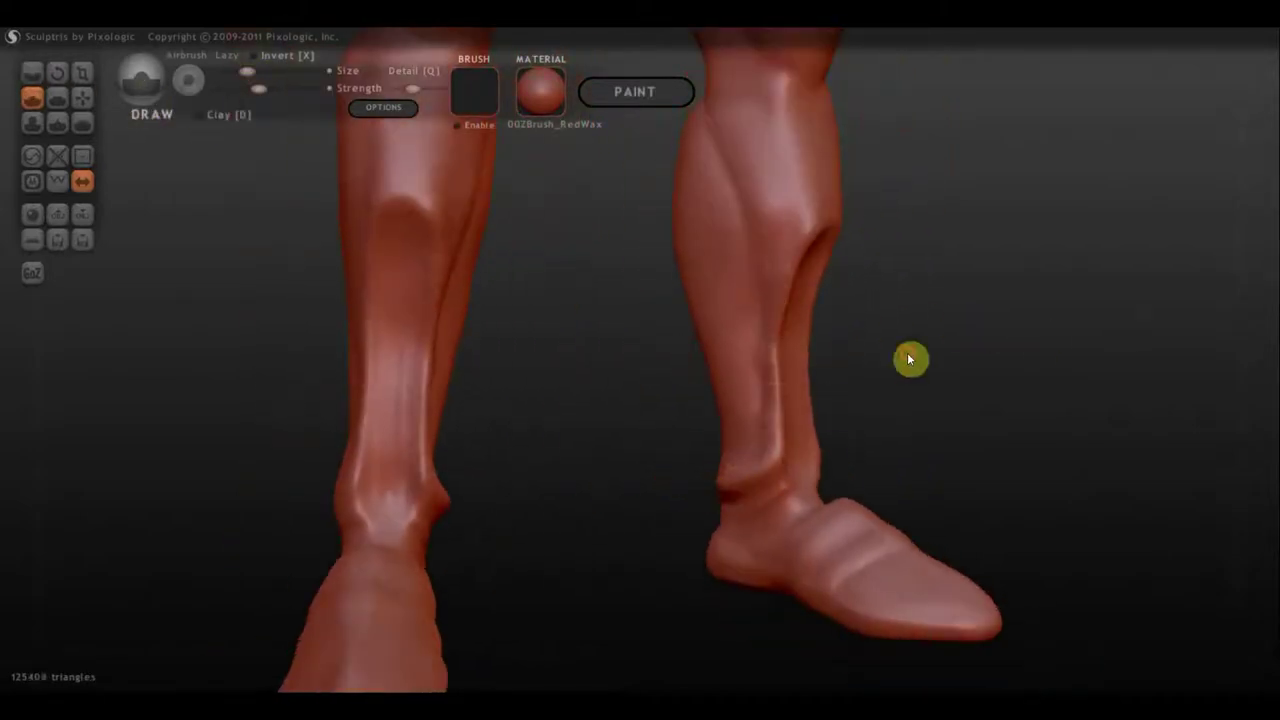
{"action": "mouse_move", "coordinate": [910, 359]}
{"action": "left_mouse_down"}
{"action": "mouse_move", "coordinate": [1026, 280]}
{"action": "mouse_move", "coordinate": [751, 254]}
{"action": "mouse_move", "coordinate": [786, 500]}
{"action": "mouse_move", "coordinate": [818, 559]}
{"action": "mouse_move", "coordinate": [397, 557]}
{"action": "mouse_move", "coordinate": [443, 557]}
{"action": "left_mouse_up"}
{"action": "scroll", "coordinate": [530, 470], "scroll_direction": "down", "scroll_amount": 5}
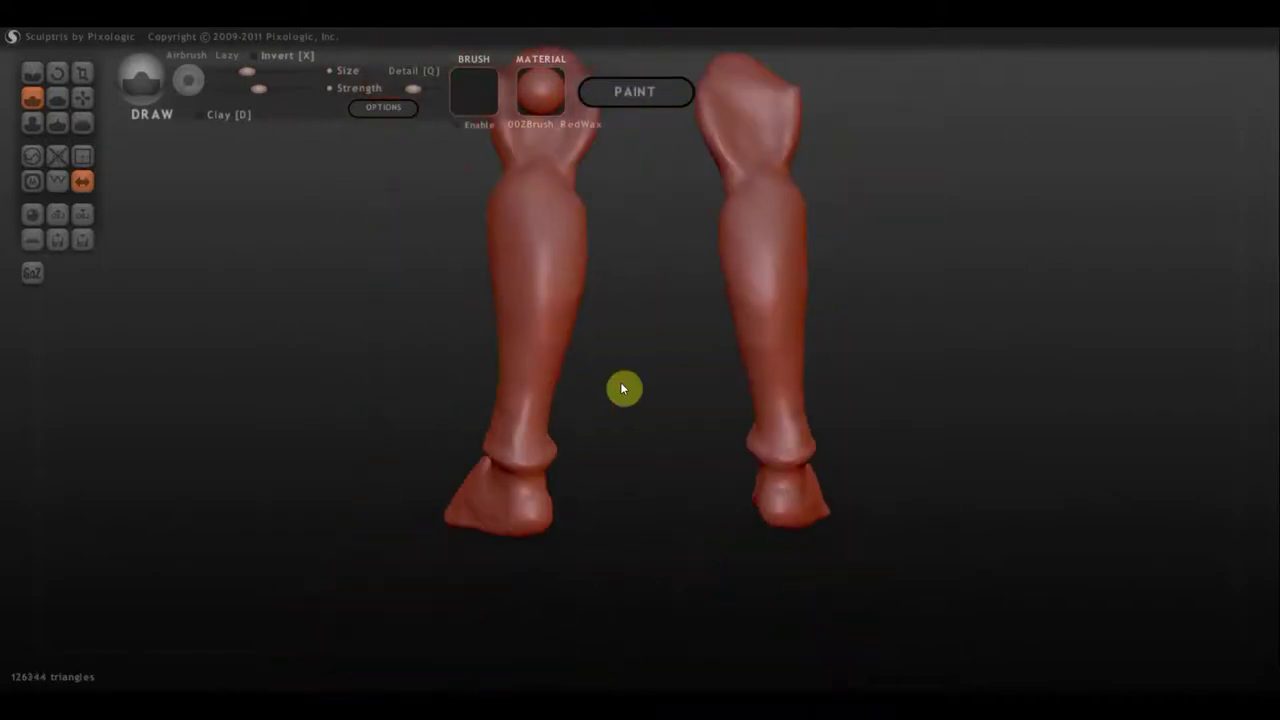
{"action": "mouse_move", "coordinate": [620, 388]}
{"action": "left_mouse_down"}
{"action": "mouse_move", "coordinate": [797, 400]}
{"action": "mouse_move", "coordinate": [709, 374]}
{"action": "mouse_move", "coordinate": [1181, 333]}
{"action": "mouse_move", "coordinate": [746, 260]}
{"action": "mouse_move", "coordinate": [900, 291]}
{"action": "mouse_move", "coordinate": [569, 297]}
{"action": "mouse_move", "coordinate": [614, 280]}
{"action": "mouse_move", "coordinate": [594, 289]}
{"action": "left_mouse_up"}
Flatten the shin plate of the leg.
{"action": "key", "text": "g"}
{"action": "mouse_move", "coordinate": [766, 363]}
{"action": "left_mouse_down"}
{"action": "mouse_move", "coordinate": [562, 291]}
{"action": "mouse_move", "coordinate": [586, 294]}
{"action": "left_mouse_up"}
{"action": "key", "text": "c"}
{"action": "key", "text": "f"}
{"action": "scroll", "coordinate": [531, 243], "scroll_direction": "up", "scroll_amount": 2}
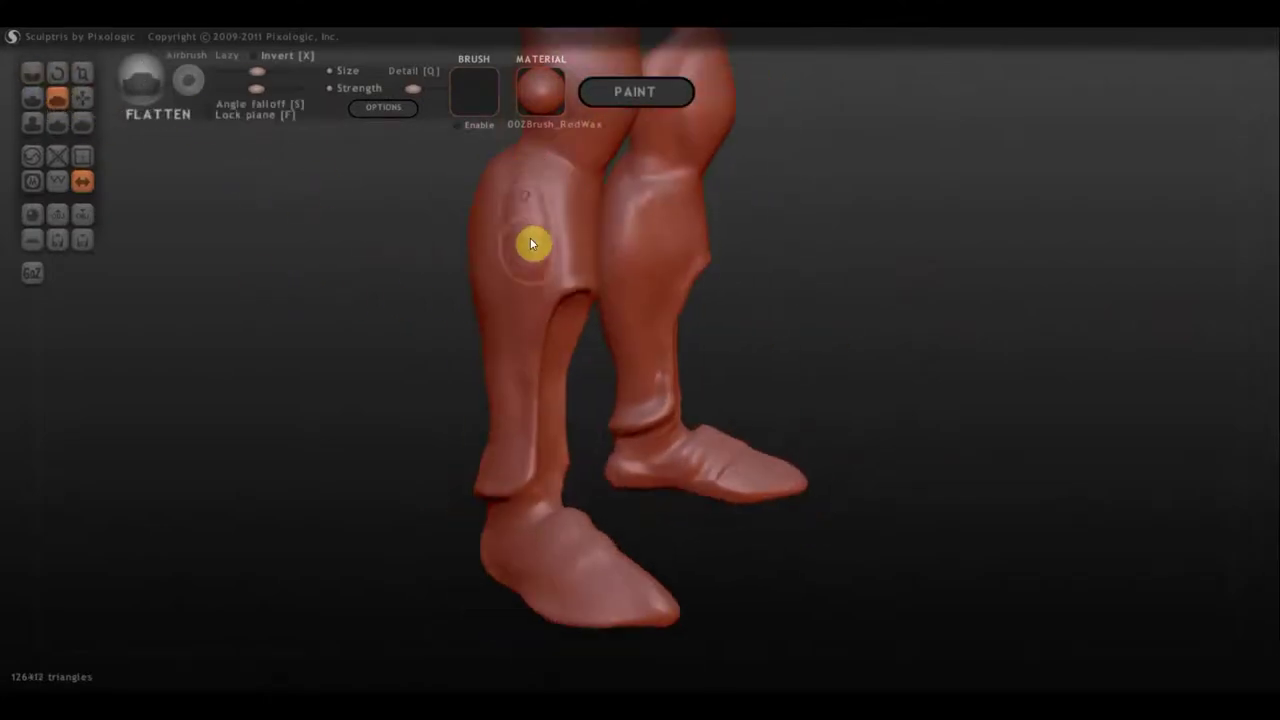
{"action": "left_click_drag", "start_coordinate": [551, 209], "coordinate": [529, 191]}
{"action": "mouse_move", "coordinate": [440, 210]}
{"action": "left_mouse_down"}
{"action": "mouse_move", "coordinate": [163, 226]}
{"action": "mouse_move", "coordinate": [563, 248]}
{"action": "left_mouse_up"}
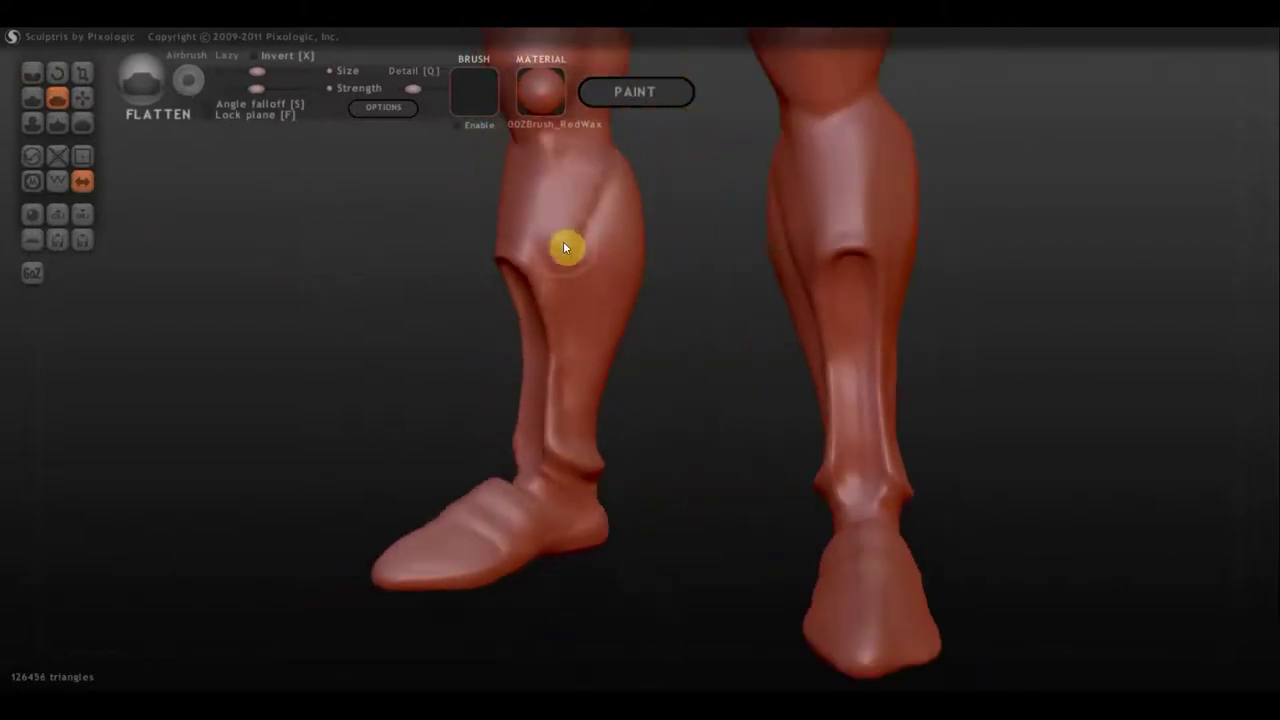
Build a rounded bulge on the near calf with raised Draw strokes.
{"action": "key", "text": "d"}
{"action": "mouse_move", "coordinate": [323, 229]}
{"action": "left_mouse_down"}
{"action": "mouse_move", "coordinate": [523, 280]}
{"action": "mouse_move", "coordinate": [680, 360]}
{"action": "left_mouse_up"}
{"action": "mouse_move", "coordinate": [640, 254]}
{"action": "left_mouse_down"}
{"action": "mouse_move", "coordinate": [623, 346]}
{"action": "mouse_move", "coordinate": [686, 263]}
{"action": "left_mouse_up"}
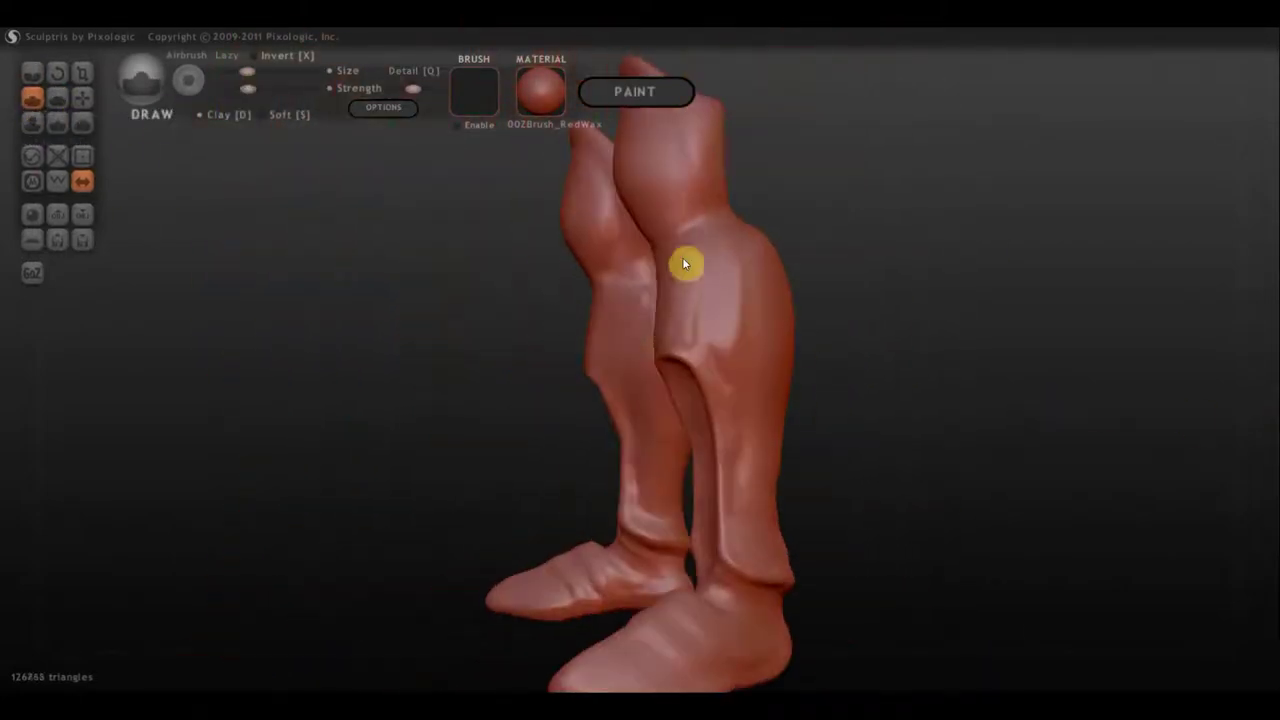
{"action": "mouse_move", "coordinate": [732, 495]}
{"action": "left_mouse_down"}
{"action": "mouse_move", "coordinate": [780, 563]}
{"action": "mouse_move", "coordinate": [877, 497]}
{"action": "mouse_move", "coordinate": [648, 338]}
{"action": "left_mouse_up"}
{"action": "mouse_move", "coordinate": [666, 437]}
{"action": "left_mouse_down"}
{"action": "mouse_move", "coordinate": [674, 329]}
{"action": "mouse_move", "coordinate": [670, 358]}
{"action": "mouse_move", "coordinate": [686, 331]}
{"action": "mouse_move", "coordinate": [706, 397]}
{"action": "mouse_move", "coordinate": [657, 337]}
{"action": "mouse_move", "coordinate": [381, 382]}
{"action": "mouse_move", "coordinate": [508, 323]}
{"action": "mouse_move", "coordinate": [511, 354]}
{"action": "mouse_move", "coordinate": [514, 337]}
{"action": "mouse_move", "coordinate": [482, 393]}
{"action": "mouse_move", "coordinate": [804, 296]}
{"action": "left_mouse_up"}
{"action": "left_click", "coordinate": [82, 157]}
{"action": "mouse_move", "coordinate": [548, 318]}
{"action": "left_mouse_down"}
{"action": "mouse_move", "coordinate": [558, 203]}
{"action": "mouse_move", "coordinate": [570, 206]}
{"action": "mouse_move", "coordinate": [546, 300]}
{"action": "mouse_move", "coordinate": [574, 329]}
{"action": "mouse_move", "coordinate": [572, 385]}
{"action": "left_mouse_up"}
{"action": "key", "text": "5"}
{"action": "scroll", "coordinate": [560, 410], "scroll_direction": "up", "scroll_amount": 2}
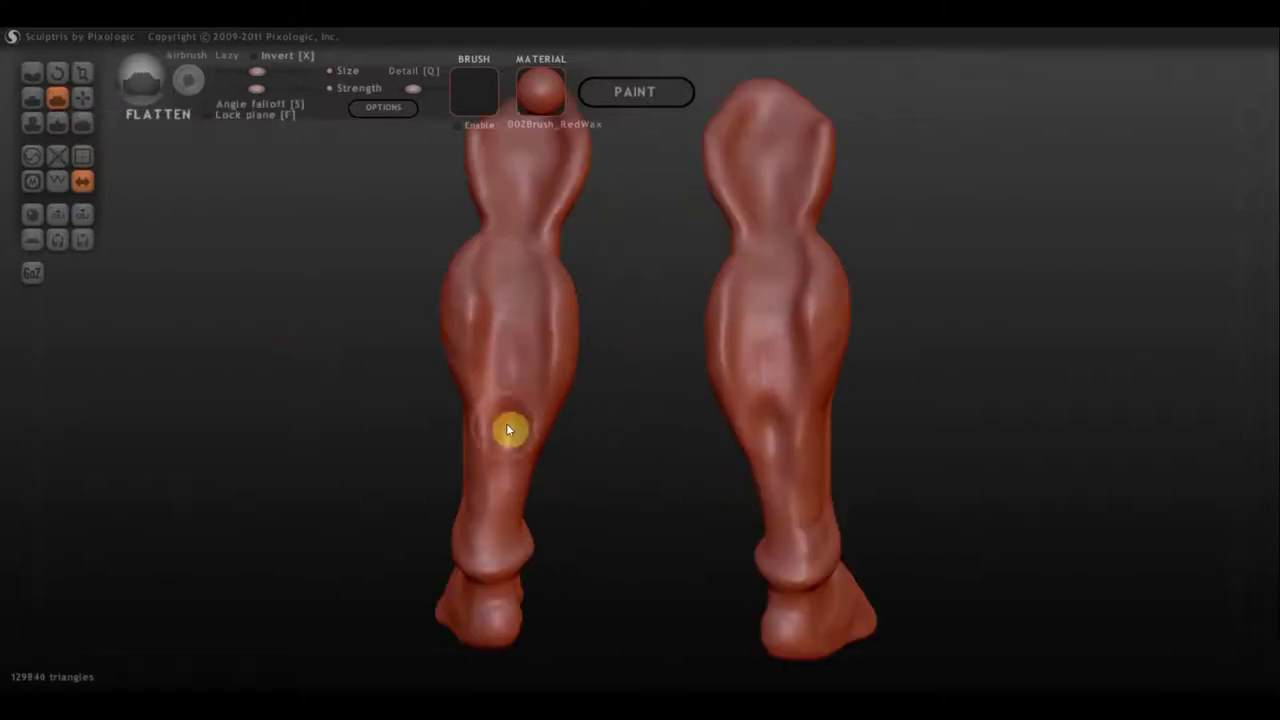
Flatten the calf surface with strokes from several angles.
{"action": "left_click_drag", "start_coordinate": [509, 429], "coordinate": [514, 268]}
{"action": "right_click_drag", "start_coordinate": [514, 352], "coordinate": [569, 289]}
{"action": "left_click_drag", "start_coordinate": [569, 289], "coordinate": [563, 460]}
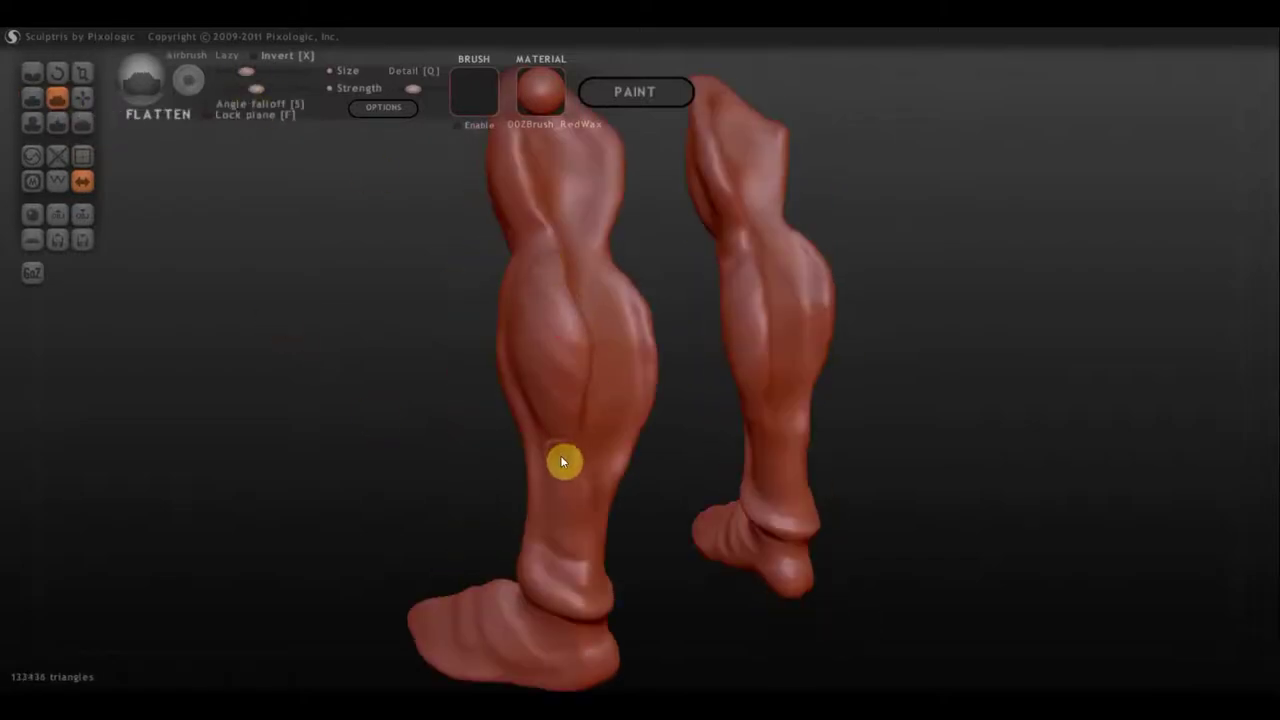
{"action": "right_click_drag", "start_coordinate": [563, 460], "coordinate": [518, 478]}
{"action": "left_click_drag", "start_coordinate": [518, 478], "coordinate": [506, 334]}
{"action": "right_click_drag", "start_coordinate": [517, 380], "coordinate": [474, 503]}
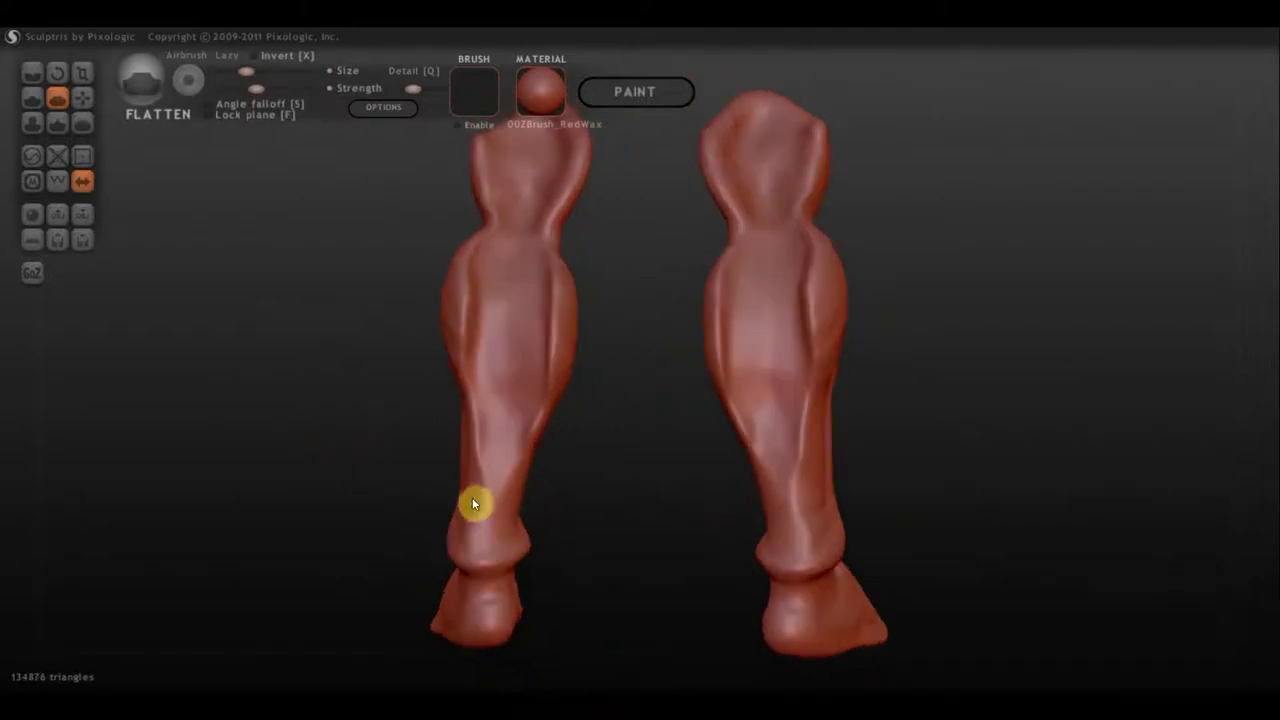
Add raised strokes along the lower calf with Draw, Clay turned off.
{"action": "key", "text": "4"}
{"action": "left_click_drag", "start_coordinate": [464, 487], "coordinate": [500, 517]}
{"action": "right_click_drag", "start_coordinate": [500, 517], "coordinate": [517, 314]}
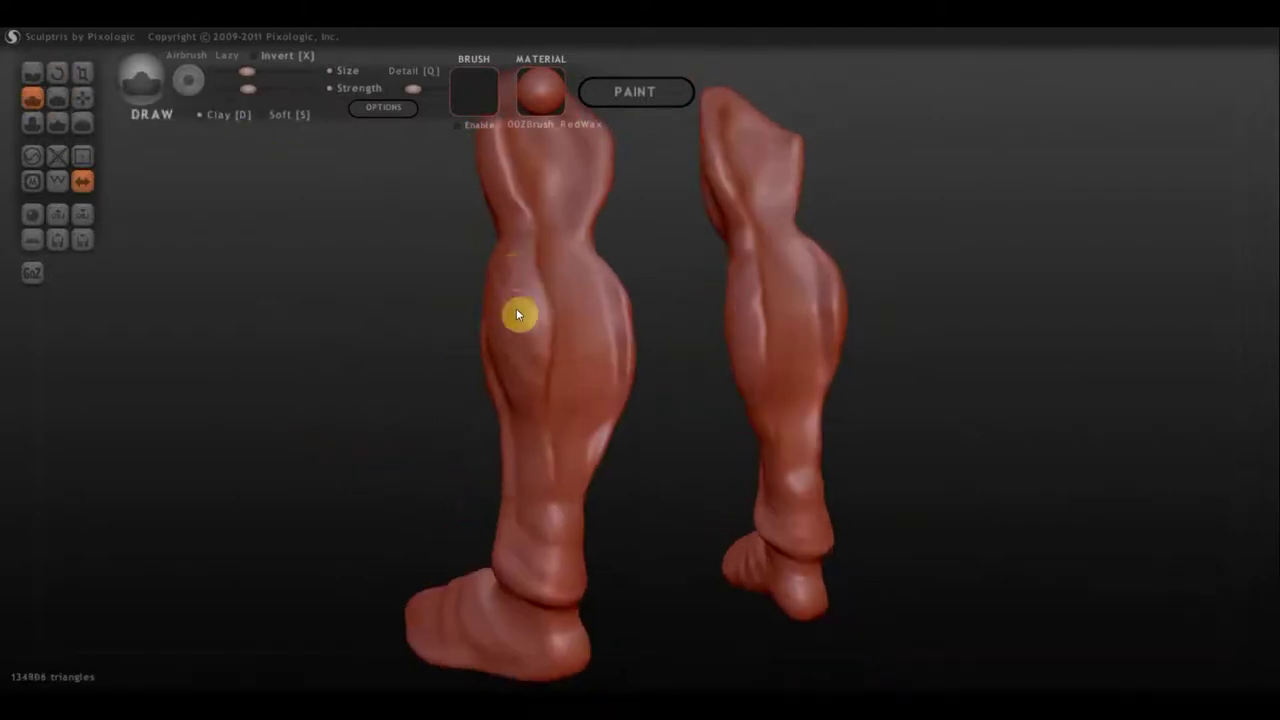
{"action": "left_click", "coordinate": [225, 120]}
{"action": "left_click_drag", "start_coordinate": [506, 324], "coordinate": [510, 498]}
{"action": "mouse_move", "coordinate": [510, 498]}
{"action": "right_mouse_down"}
{"action": "mouse_move", "coordinate": [517, 447]}
{"action": "mouse_move", "coordinate": [622, 413]}
{"action": "mouse_move", "coordinate": [557, 406]}
{"action": "right_mouse_up"}
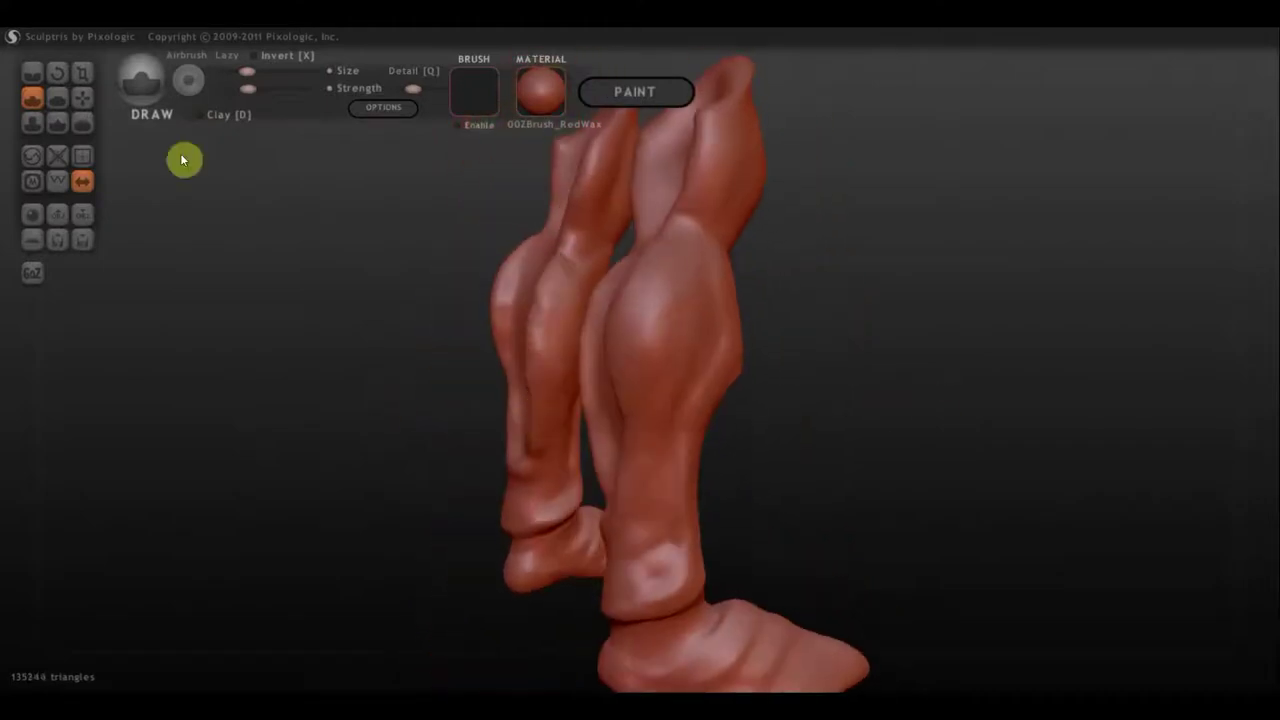
Orbit around both legs to review the refined calves.
{"action": "key", "text": "5"}
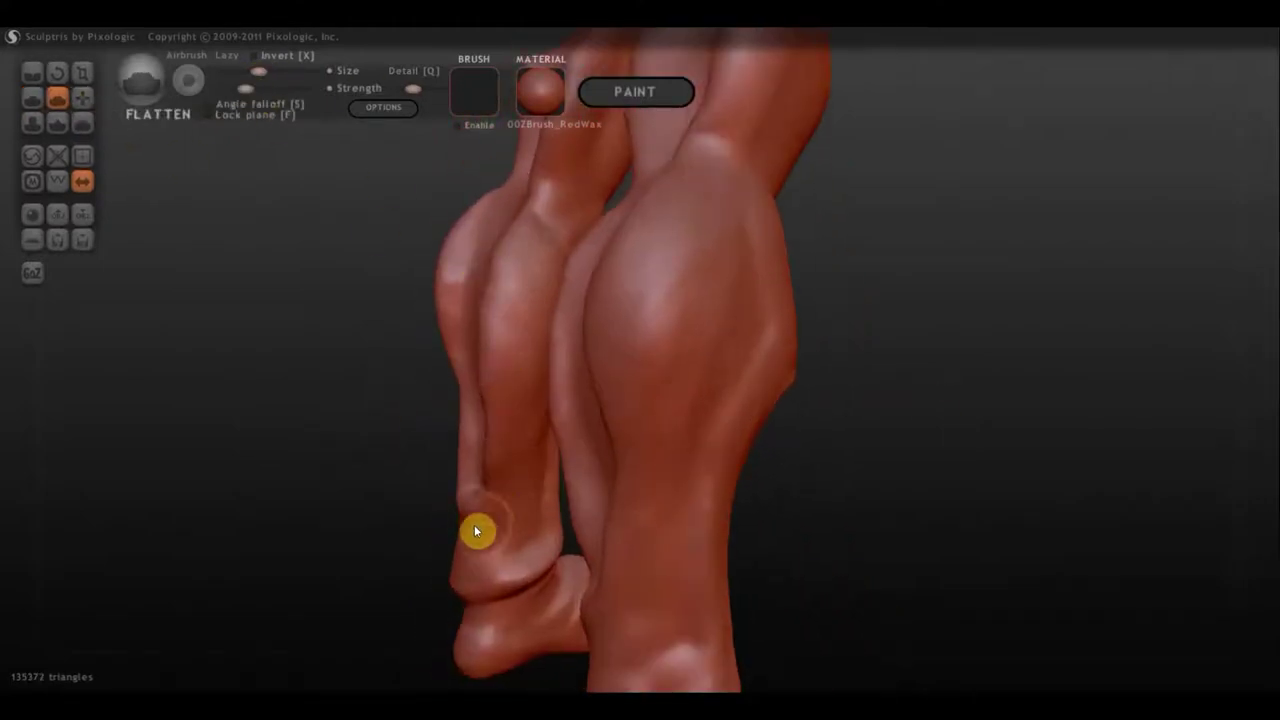
{"action": "right_click_drag", "start_coordinate": [474, 531], "coordinate": [548, 307]}
{"action": "mouse_move", "coordinate": [594, 234]}
{"action": "right_mouse_down"}
{"action": "mouse_move", "coordinate": [702, 308]}
{"action": "mouse_move", "coordinate": [652, 457]}
{"action": "right_mouse_up"}
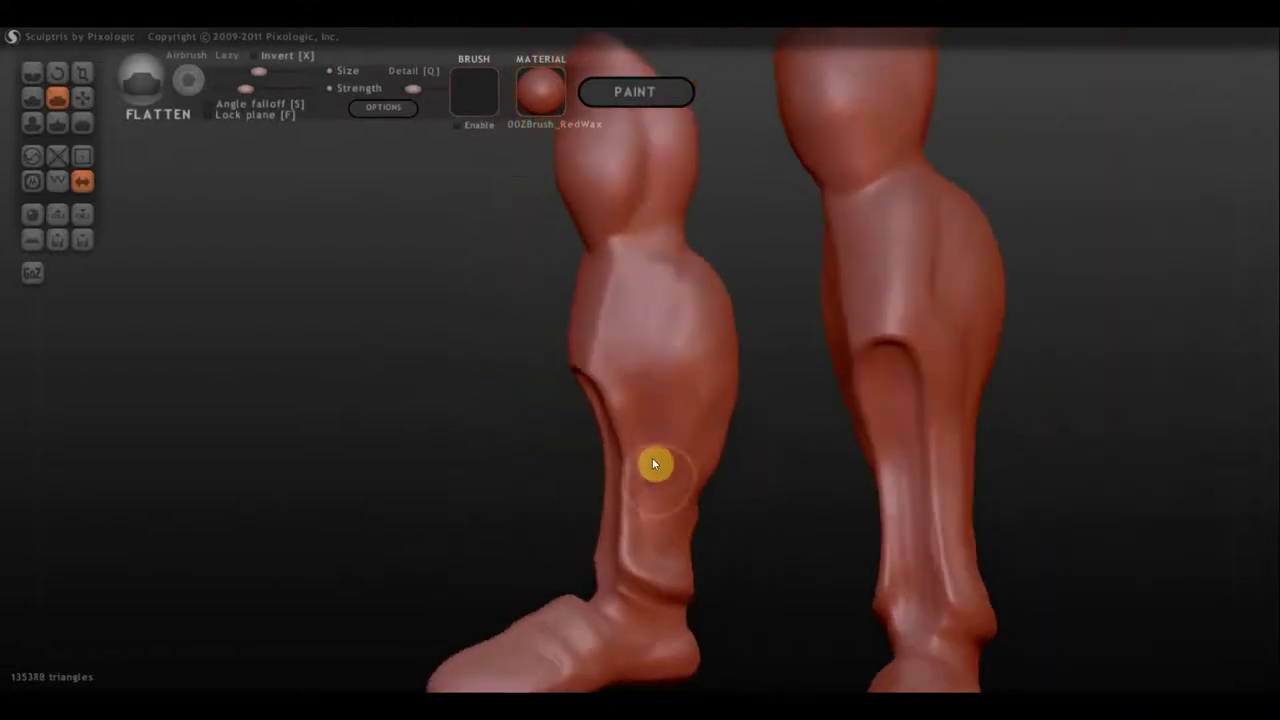
{"action": "right_click_drag", "start_coordinate": [700, 345], "coordinate": [770, 390]}
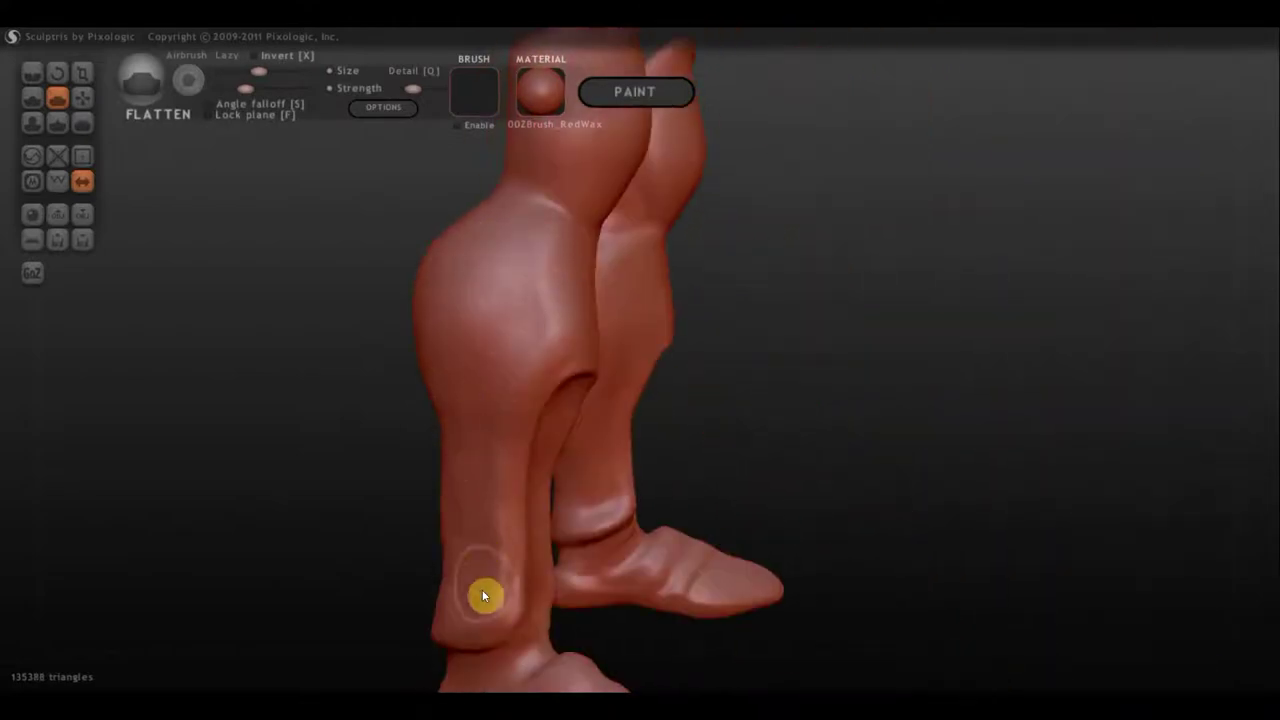
{"action": "mouse_move", "coordinate": [482, 589]}
{"action": "right_mouse_down"}
{"action": "mouse_move", "coordinate": [600, 482]}
{"action": "mouse_move", "coordinate": [649, 489]}
{"action": "mouse_move", "coordinate": [471, 426]}
{"action": "mouse_move", "coordinate": [150, 200]}
{"action": "right_mouse_up"}
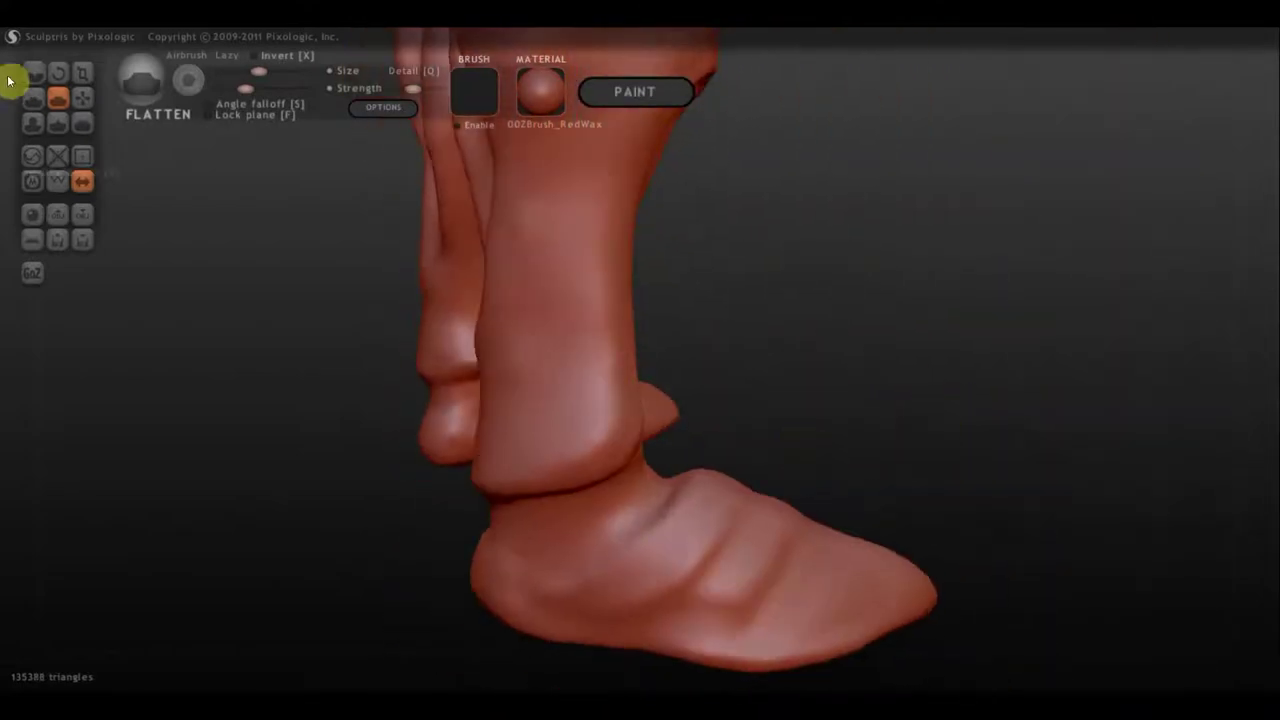
{"action": "left_click", "coordinate": [32, 97]}
{"action": "key", "text": "5"}
Inspect the legs up close, then bring the tube-shaped piece into view.
{"action": "mouse_move", "coordinate": [331, 393]}
{"action": "right_mouse_down"}
{"action": "mouse_move", "coordinate": [529, 366]}
{"action": "mouse_move", "coordinate": [254, 77]}
{"action": "mouse_move", "coordinate": [597, 209]}
{"action": "mouse_move", "coordinate": [597, 276]}
{"action": "mouse_move", "coordinate": [600, 249]}
{"action": "right_mouse_up"}
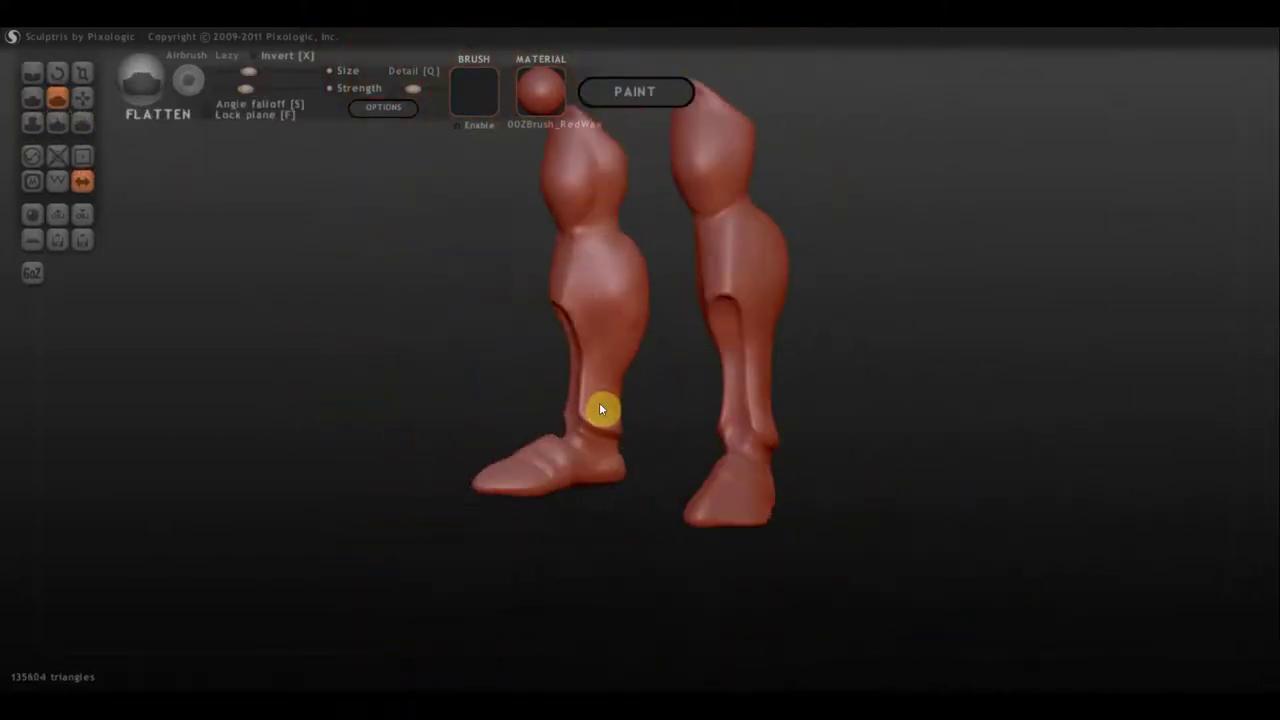
{"action": "mouse_move", "coordinate": [600, 409]}
{"action": "right_mouse_down"}
{"action": "mouse_move", "coordinate": [531, 411]}
{"action": "mouse_move", "coordinate": [570, 413]}
{"action": "right_mouse_up"}
{"action": "right_click_drag", "start_coordinate": [557, 432], "coordinate": [511, 391]}
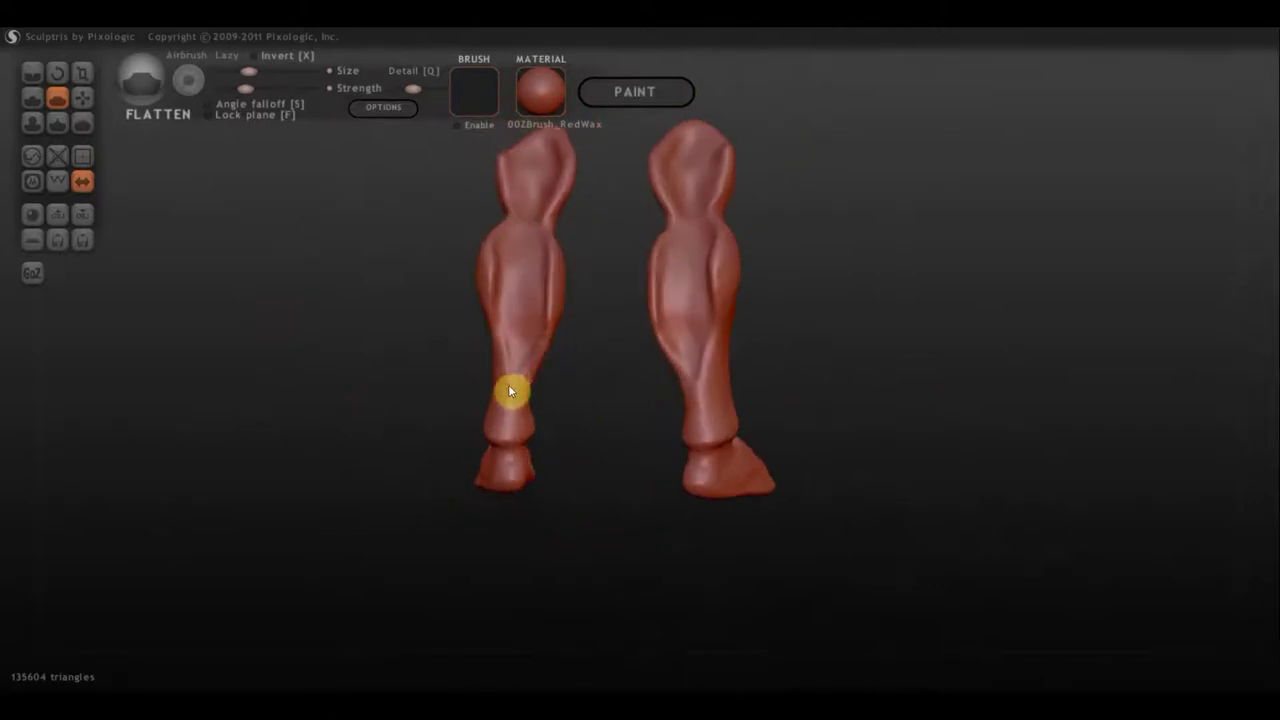
{"action": "scroll", "coordinate": [574, 271], "scroll_direction": "up", "scroll_amount": 3}
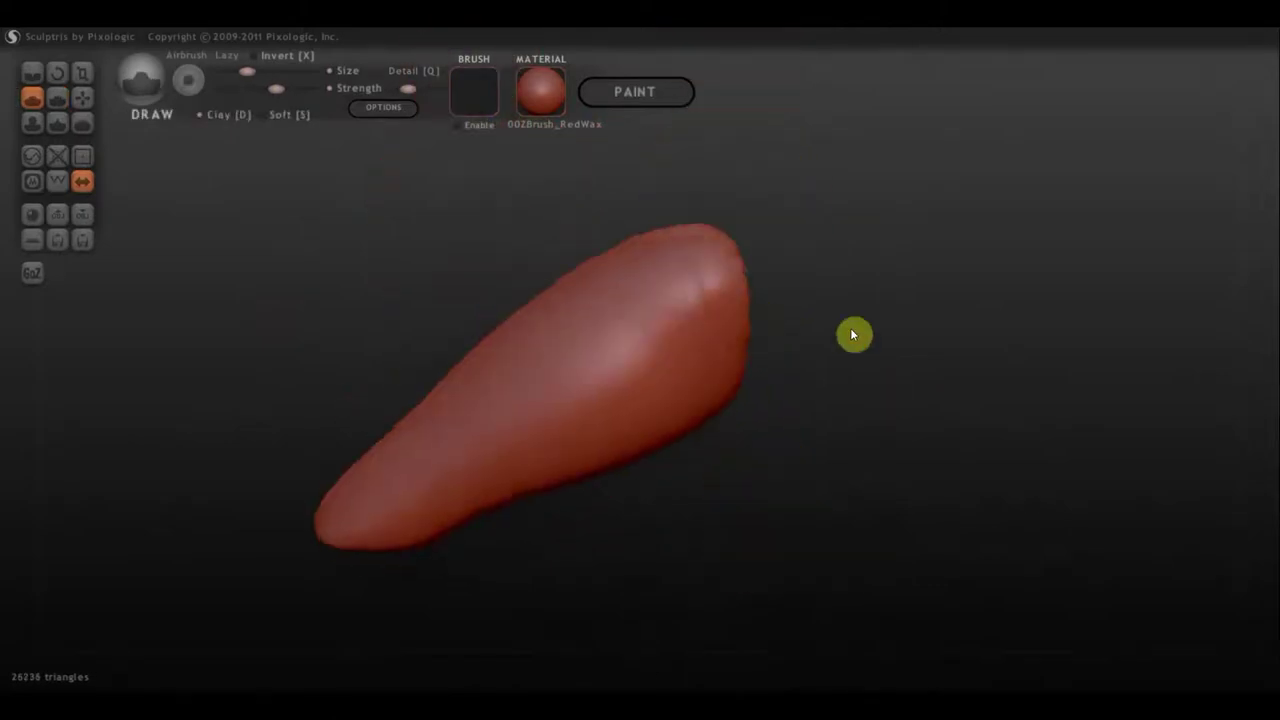
{"action": "mouse_move", "coordinate": [851, 334]}
{"action": "right_mouse_down"}
{"action": "mouse_move", "coordinate": [689, 346]}
{"action": "mouse_move", "coordinate": [549, 394]}
{"action": "mouse_move", "coordinate": [563, 304]}
{"action": "mouse_move", "coordinate": [800, 443]}
{"action": "mouse_move", "coordinate": [917, 351]}
{"action": "mouse_move", "coordinate": [820, 346]}
{"action": "mouse_move", "coordinate": [513, 382]}
{"action": "mouse_move", "coordinate": [526, 423]}
{"action": "mouse_move", "coordinate": [854, 486]}
{"action": "mouse_move", "coordinate": [714, 460]}
{"action": "right_mouse_up"}
Orbit the tube-shaped piece and its mirrored pair to a centred diagonal view.
{"action": "scroll", "coordinate": [766, 307], "scroll_direction": "up", "scroll_amount": 3}
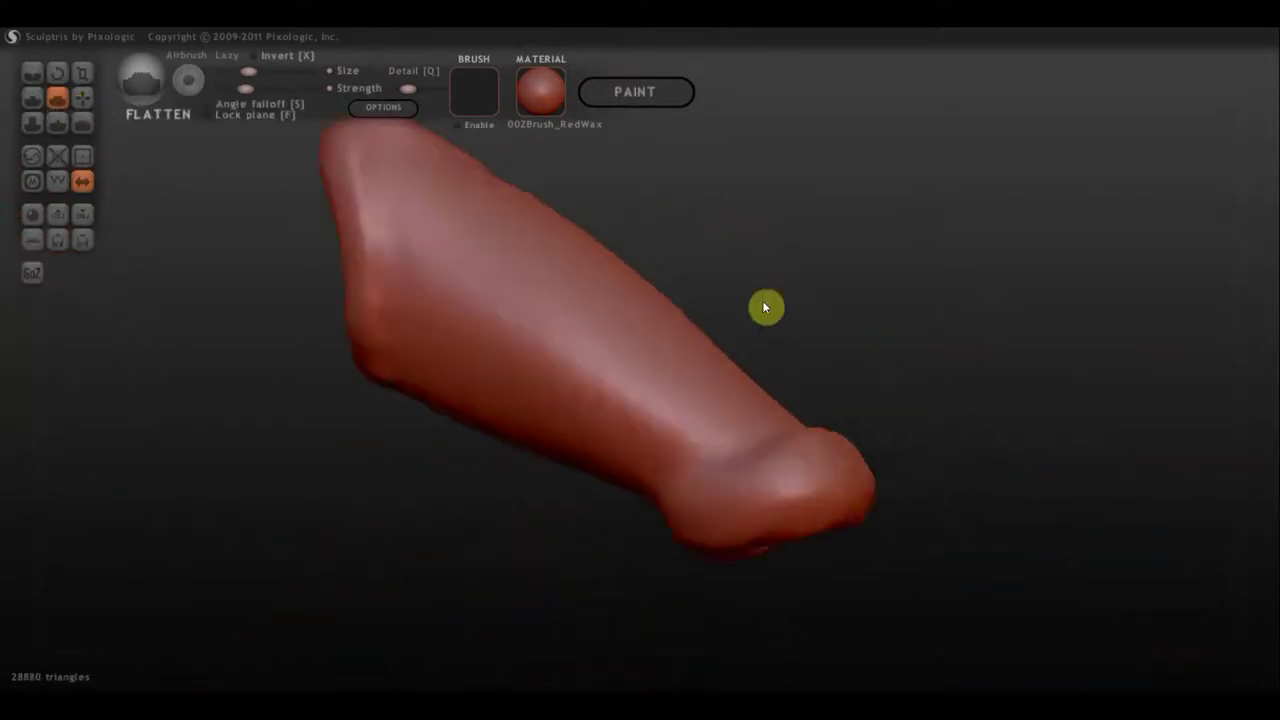
{"action": "mouse_move", "coordinate": [766, 307]}
{"action": "right_mouse_down"}
{"action": "mouse_move", "coordinate": [746, 414]}
{"action": "mouse_move", "coordinate": [680, 443]}
{"action": "mouse_move", "coordinate": [534, 426]}
{"action": "mouse_move", "coordinate": [634, 474]}
{"action": "mouse_move", "coordinate": [503, 534]}
{"action": "mouse_move", "coordinate": [766, 322]}
{"action": "mouse_move", "coordinate": [549, 431]}
{"action": "mouse_move", "coordinate": [746, 606]}
{"action": "mouse_move", "coordinate": [703, 280]}
{"action": "mouse_move", "coordinate": [665, 295]}
{"action": "mouse_move", "coordinate": [626, 251]}
{"action": "mouse_move", "coordinate": [777, 157]}
{"action": "mouse_move", "coordinate": [351, 271]}
{"action": "mouse_move", "coordinate": [249, 92]}
{"action": "right_mouse_up"}
{"action": "key", "text": "4"}
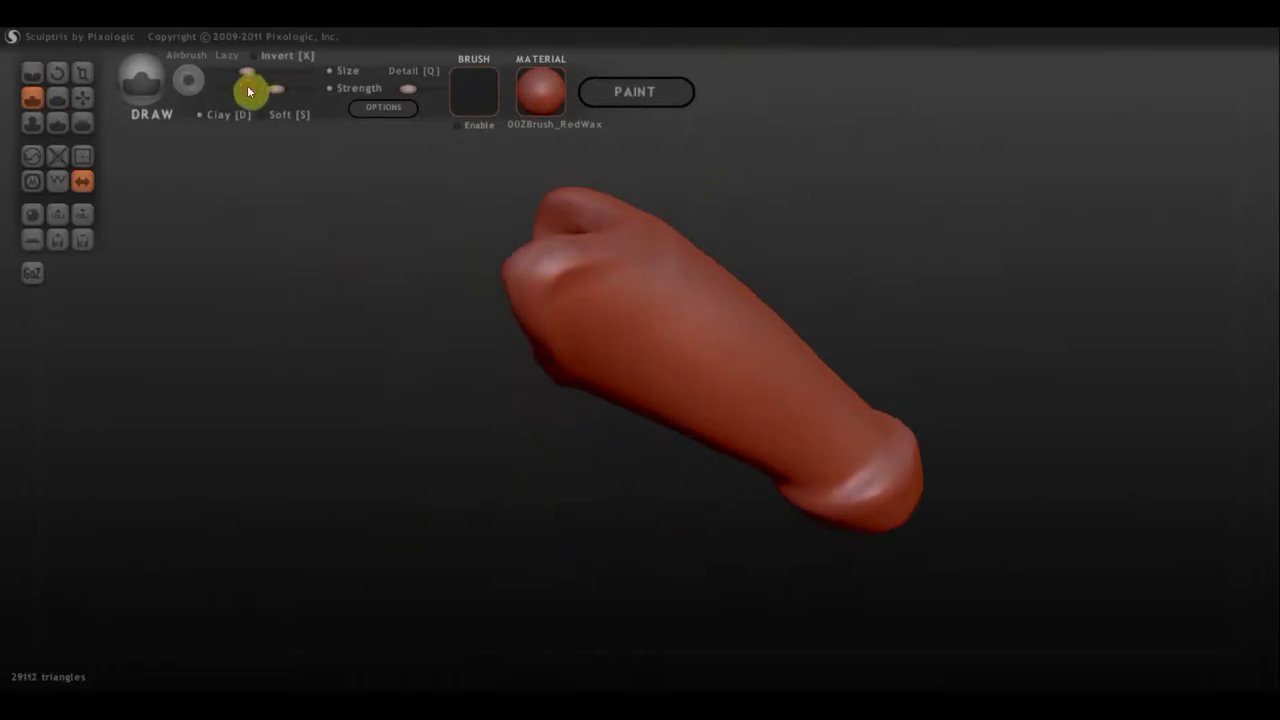
{"action": "right_click_drag", "start_coordinate": [747, 180], "coordinate": [730, 265]}
{"action": "right_click_drag", "start_coordinate": [843, 293], "coordinate": [843, 286]}
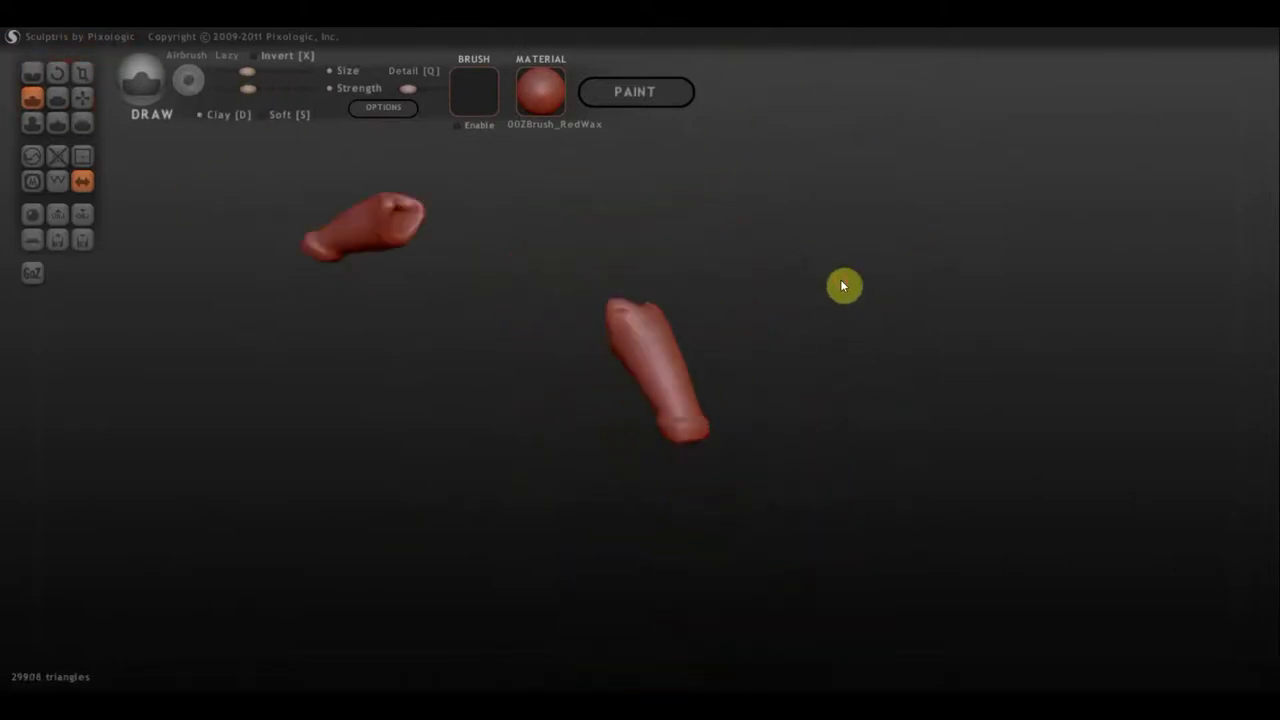
{"action": "left_click", "coordinate": [82, 97]}
{"action": "scroll", "coordinate": [770, 262], "scroll_direction": "down", "scroll_amount": 3}
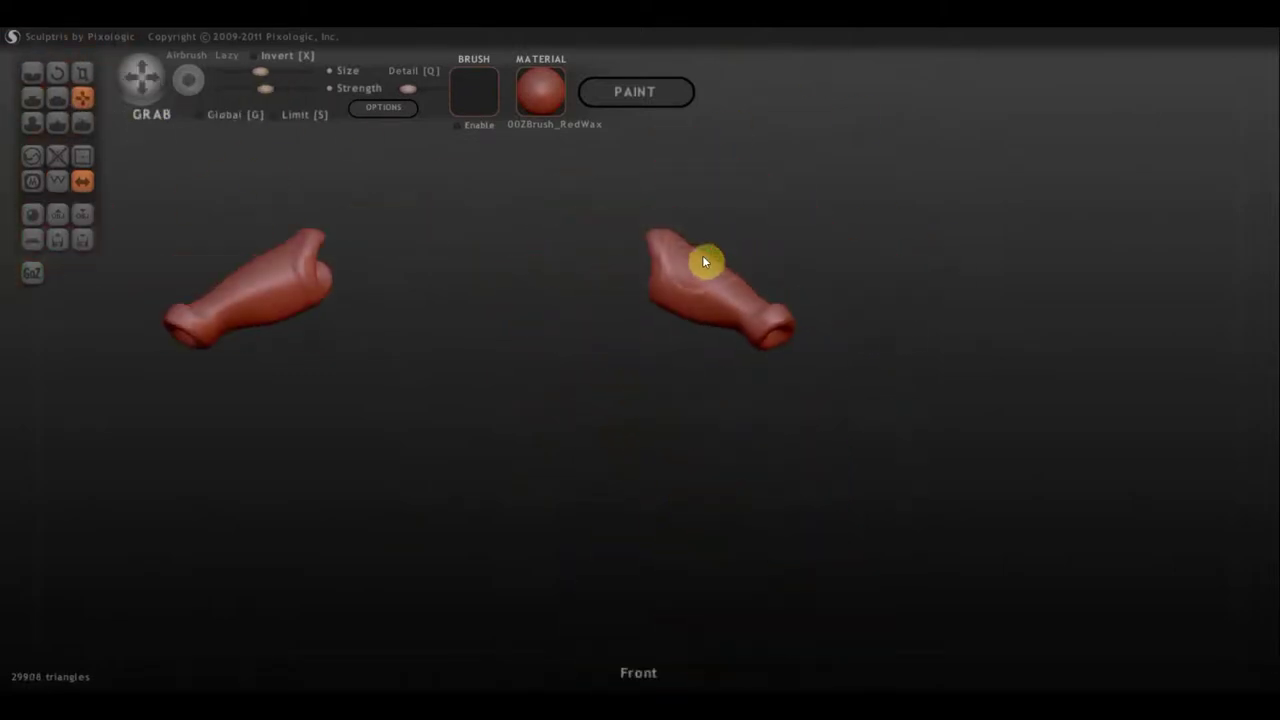
{"action": "mouse_move", "coordinate": [677, 317]}
{"action": "right_mouse_down"}
{"action": "mouse_move", "coordinate": [705, 330]}
{"action": "mouse_move", "coordinate": [644, 310]}
{"action": "mouse_move", "coordinate": [803, 291]}
{"action": "mouse_move", "coordinate": [703, 326]}
{"action": "mouse_move", "coordinate": [726, 206]}
{"action": "mouse_move", "coordinate": [522, 310]}
{"action": "mouse_move", "coordinate": [491, 374]}
{"action": "mouse_move", "coordinate": [414, 194]}
{"action": "mouse_move", "coordinate": [657, 214]}
{"action": "mouse_move", "coordinate": [777, 255]}
{"action": "mouse_move", "coordinate": [663, 374]}
{"action": "mouse_move", "coordinate": [617, 331]}
{"action": "mouse_move", "coordinate": [543, 357]}
{"action": "mouse_move", "coordinate": [661, 271]}
{"action": "mouse_move", "coordinate": [549, 286]}
{"action": "right_mouse_up"}
{"action": "right_click_drag", "start_coordinate": [626, 337], "coordinate": [670, 278]}
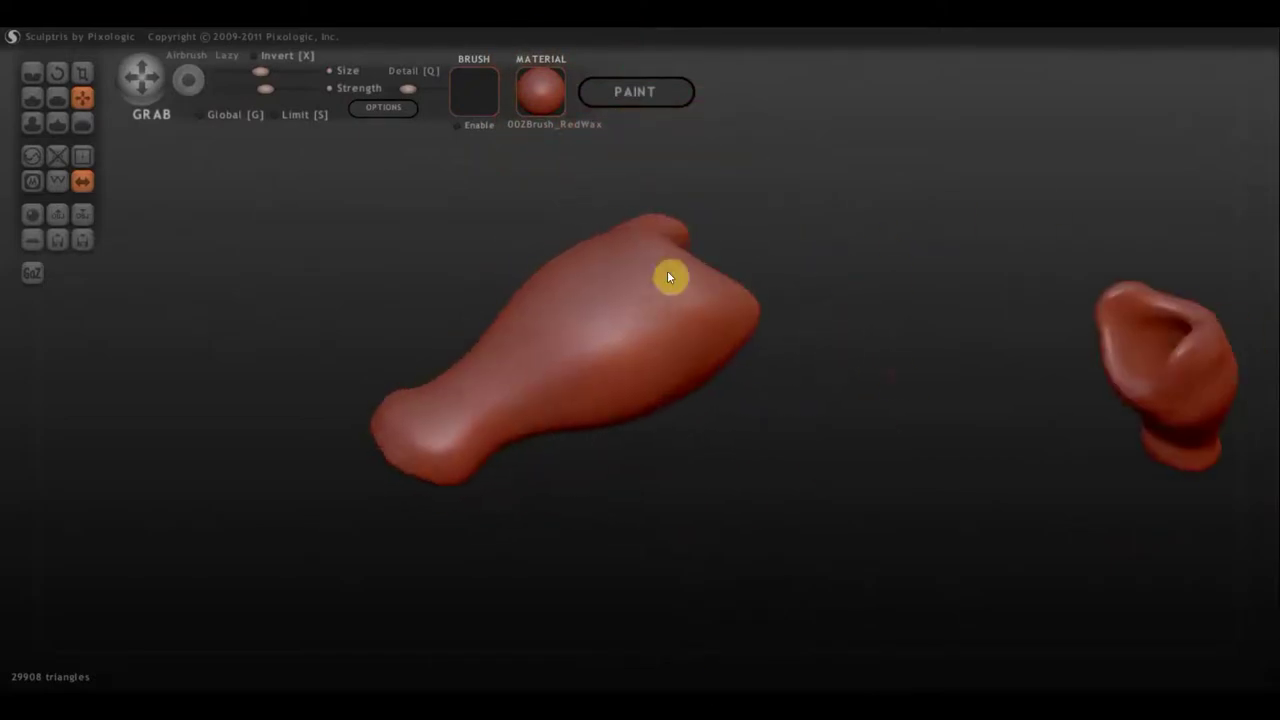
{"action": "mouse_move", "coordinate": [714, 356]}
{"action": "right_mouse_down"}
{"action": "mouse_move", "coordinate": [663, 374]}
{"action": "mouse_move", "coordinate": [863, 497]}
{"action": "mouse_move", "coordinate": [789, 323]}
{"action": "mouse_move", "coordinate": [598, 349]}
{"action": "mouse_move", "coordinate": [651, 317]}
{"action": "mouse_move", "coordinate": [646, 274]}
{"action": "mouse_move", "coordinate": [700, 366]}
{"action": "mouse_move", "coordinate": [627, 343]}
{"action": "mouse_move", "coordinate": [591, 309]}
{"action": "mouse_move", "coordinate": [609, 323]}
{"action": "mouse_move", "coordinate": [318, 376]}
{"action": "right_mouse_up"}
Flatten the narrow end of the leg piece and inspect its flared opening.
{"action": "key", "text": "5"}
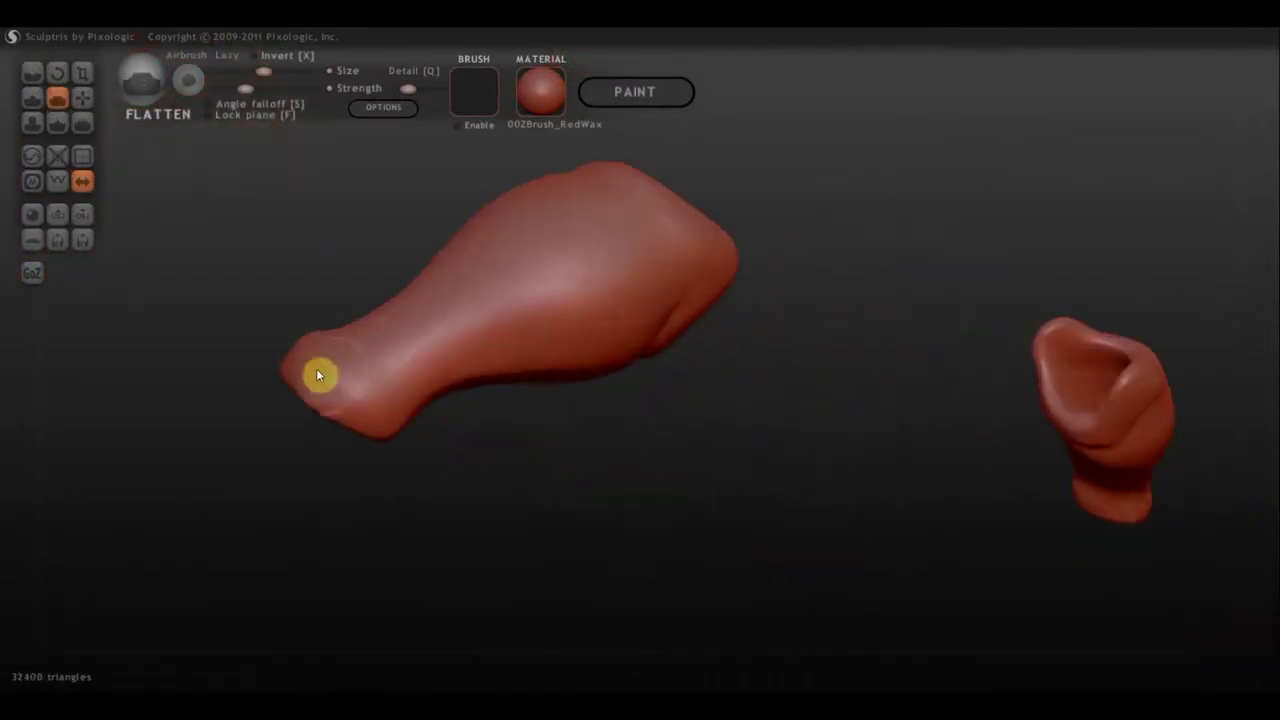
{"action": "mouse_move", "coordinate": [425, 467]}
{"action": "right_mouse_down"}
{"action": "mouse_move", "coordinate": [611, 571]}
{"action": "mouse_move", "coordinate": [940, 423]}
{"action": "mouse_move", "coordinate": [846, 520]}
{"action": "mouse_move", "coordinate": [631, 347]}
{"action": "mouse_move", "coordinate": [746, 346]}
{"action": "mouse_move", "coordinate": [666, 197]}
{"action": "mouse_move", "coordinate": [803, 400]}
{"action": "mouse_move", "coordinate": [572, 261]}
{"action": "mouse_move", "coordinate": [580, 209]}
{"action": "mouse_move", "coordinate": [611, 203]}
{"action": "mouse_move", "coordinate": [414, 260]}
{"action": "mouse_move", "coordinate": [620, 307]}
{"action": "mouse_move", "coordinate": [508, 370]}
{"action": "right_mouse_up"}
{"action": "key", "text": "c"}
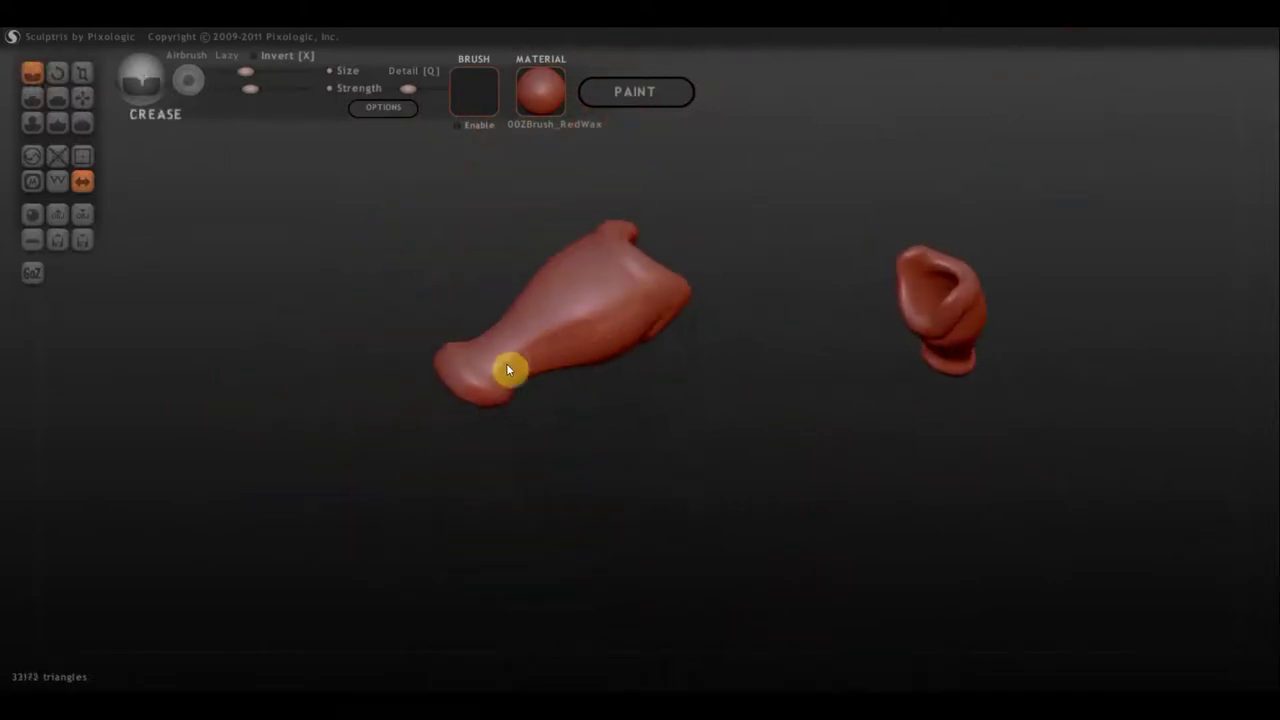
{"action": "right_click_drag", "start_coordinate": [280, 201], "coordinate": [598, 307]}
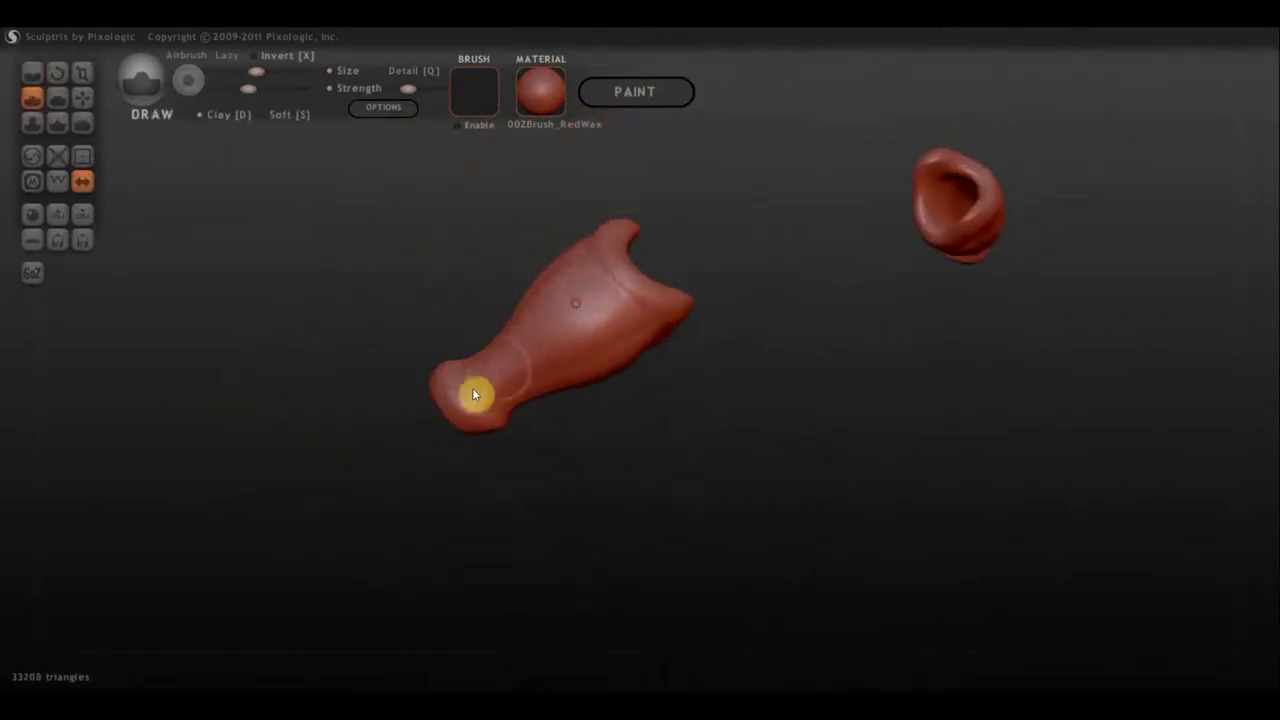
{"action": "mouse_move", "coordinate": [466, 272]}
{"action": "right_mouse_down"}
{"action": "mouse_move", "coordinate": [486, 343]}
{"action": "mouse_move", "coordinate": [614, 269]}
{"action": "mouse_move", "coordinate": [648, 306]}
{"action": "mouse_move", "coordinate": [517, 333]}
{"action": "right_mouse_up"}
{"action": "mouse_move", "coordinate": [635, 308]}
{"action": "right_mouse_down"}
{"action": "mouse_move", "coordinate": [583, 480]}
{"action": "mouse_move", "coordinate": [900, 434]}
{"action": "mouse_move", "coordinate": [783, 294]}
{"action": "mouse_move", "coordinate": [603, 243]}
{"action": "mouse_move", "coordinate": [646, 286]}
{"action": "mouse_move", "coordinate": [823, 320]}
{"action": "mouse_move", "coordinate": [557, 200]}
{"action": "mouse_move", "coordinate": [981, 503]}
{"action": "mouse_move", "coordinate": [714, 366]}
{"action": "mouse_move", "coordinate": [817, 680]}
{"action": "mouse_move", "coordinate": [811, 323]}
{"action": "mouse_move", "coordinate": [760, 250]}
{"action": "mouse_move", "coordinate": [977, 468]}
{"action": "mouse_move", "coordinate": [763, 452]}
{"action": "right_mouse_up"}
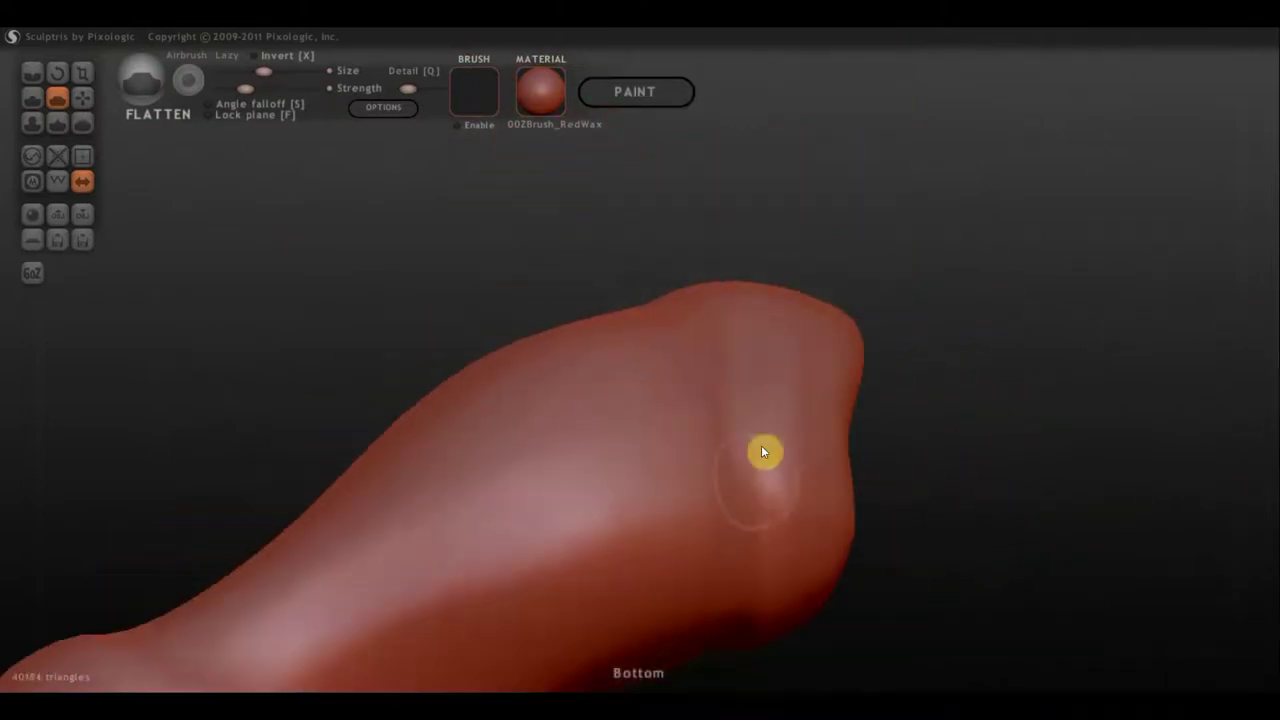
{"action": "mouse_move", "coordinate": [732, 668]}
{"action": "right_mouse_down"}
{"action": "mouse_move", "coordinate": [837, 480]}
{"action": "mouse_move", "coordinate": [711, 563]}
{"action": "mouse_move", "coordinate": [521, 511]}
{"action": "right_mouse_up"}
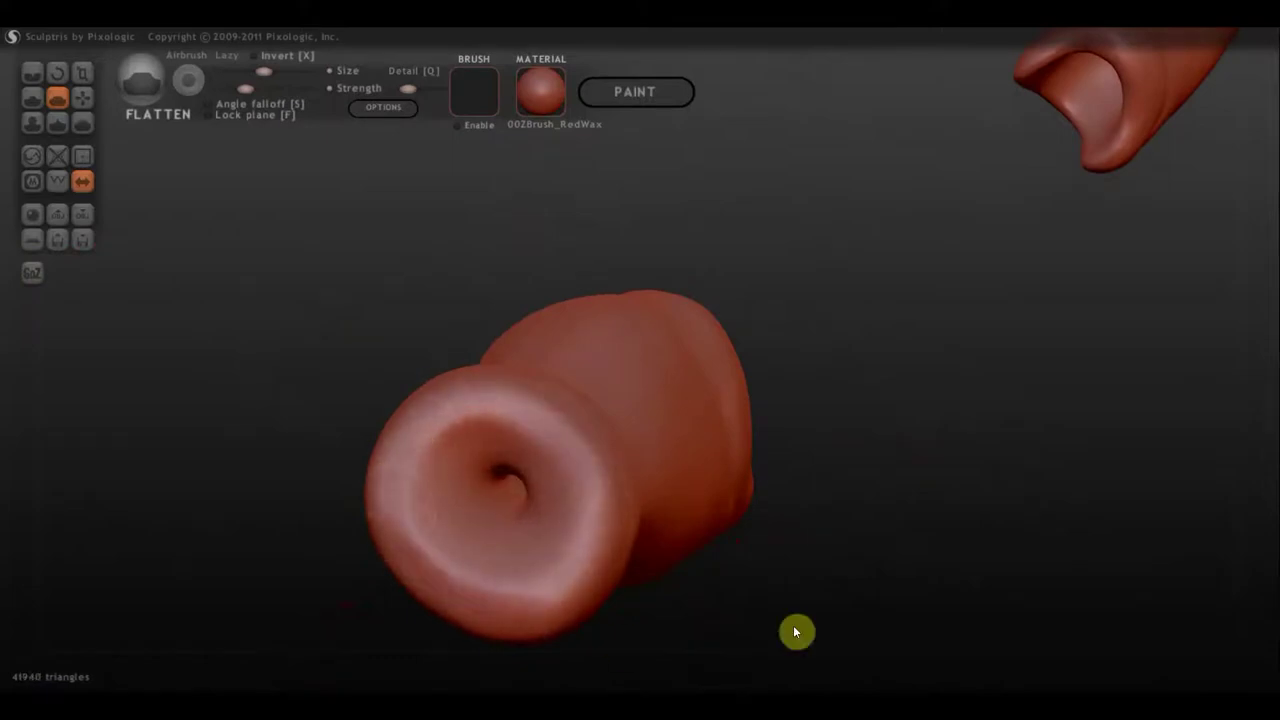
{"action": "mouse_move", "coordinate": [796, 632]}
{"action": "right_mouse_down"}
{"action": "mouse_move", "coordinate": [737, 497]}
{"action": "mouse_move", "coordinate": [826, 551]}
{"action": "mouse_move", "coordinate": [423, 563]}
{"action": "mouse_move", "coordinate": [252, 270]}
{"action": "mouse_move", "coordinate": [603, 228]}
{"action": "mouse_move", "coordinate": [846, 336]}
{"action": "mouse_move", "coordinate": [89, 188]}
{"action": "right_mouse_up"}
Export the mesh as a Wavefront OBJ over Extract1 and close Sculptris.
{"action": "left_click", "coordinate": [82, 240]}
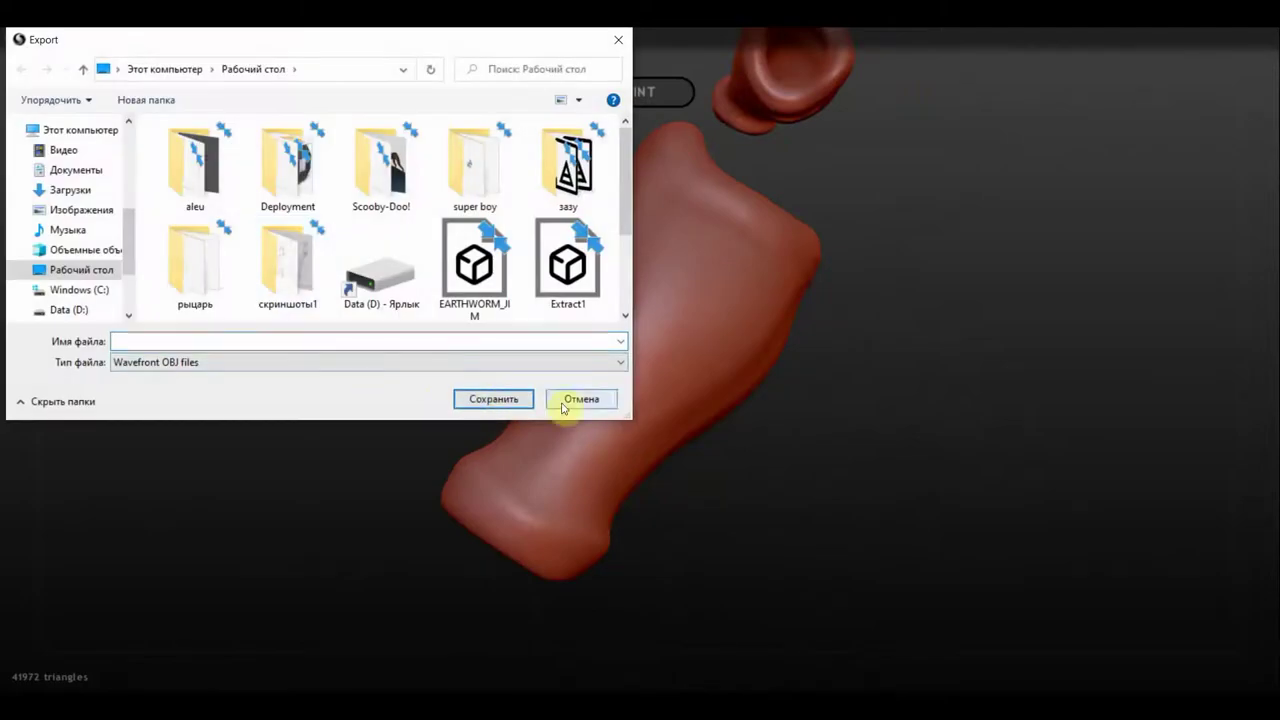
{"action": "double_click", "coordinate": [567, 262]}
{"action": "left_click", "coordinate": [686, 364]}
{"action": "left_click", "coordinate": [1268, 30]}
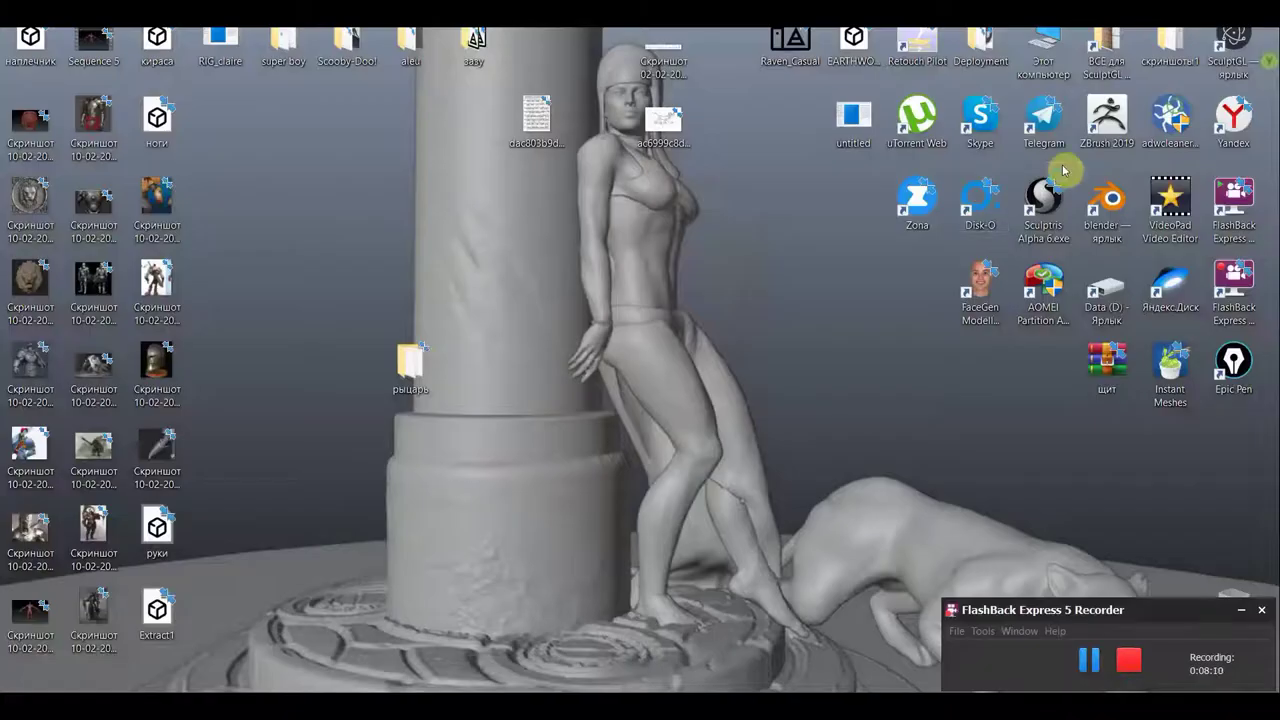
Open the armored character project from the рыцарь folder.
{"action": "key", "text": "comma"}
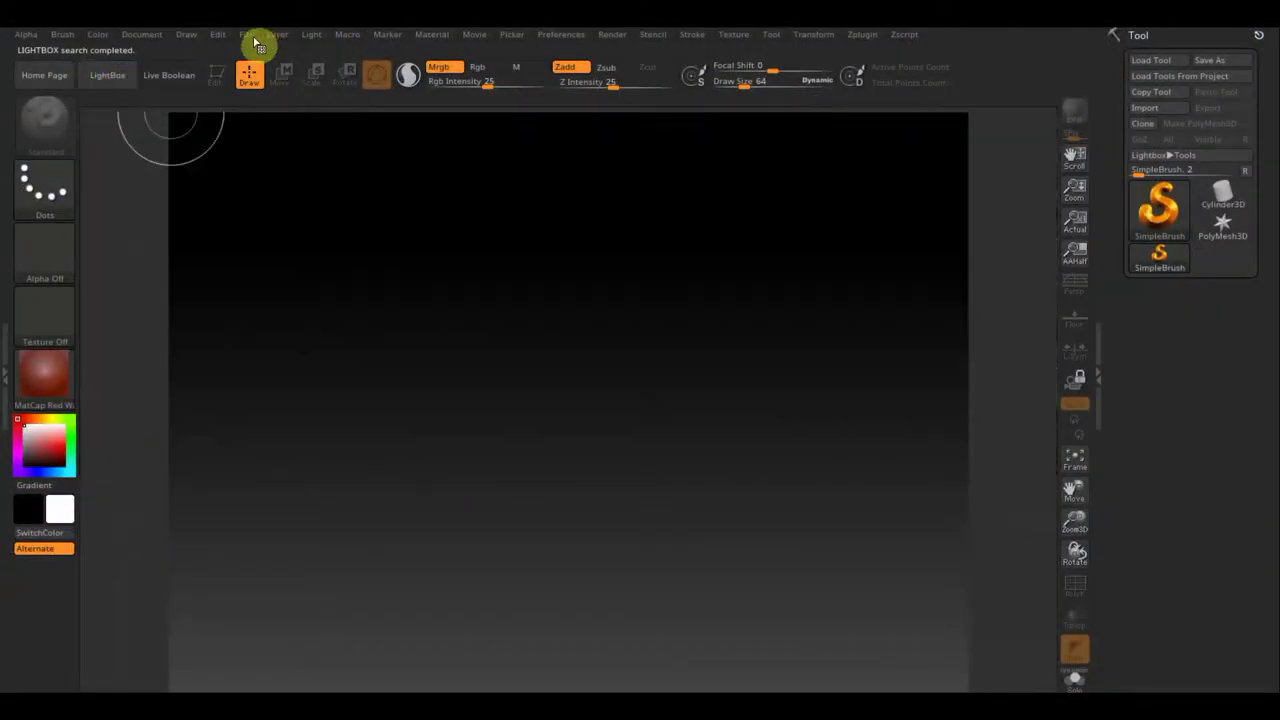
{"action": "left_click", "coordinate": [246, 34]}
{"action": "left_click", "coordinate": [280, 62]}
{"action": "left_click", "coordinate": [113, 355]}
{"action": "double_click", "coordinate": [262, 262]}
{"action": "double_click", "coordinate": [266, 256]}
Import the reworked Extract1 OBJ and turn the figure to check it.
{"action": "left_click", "coordinate": [1145, 107]}
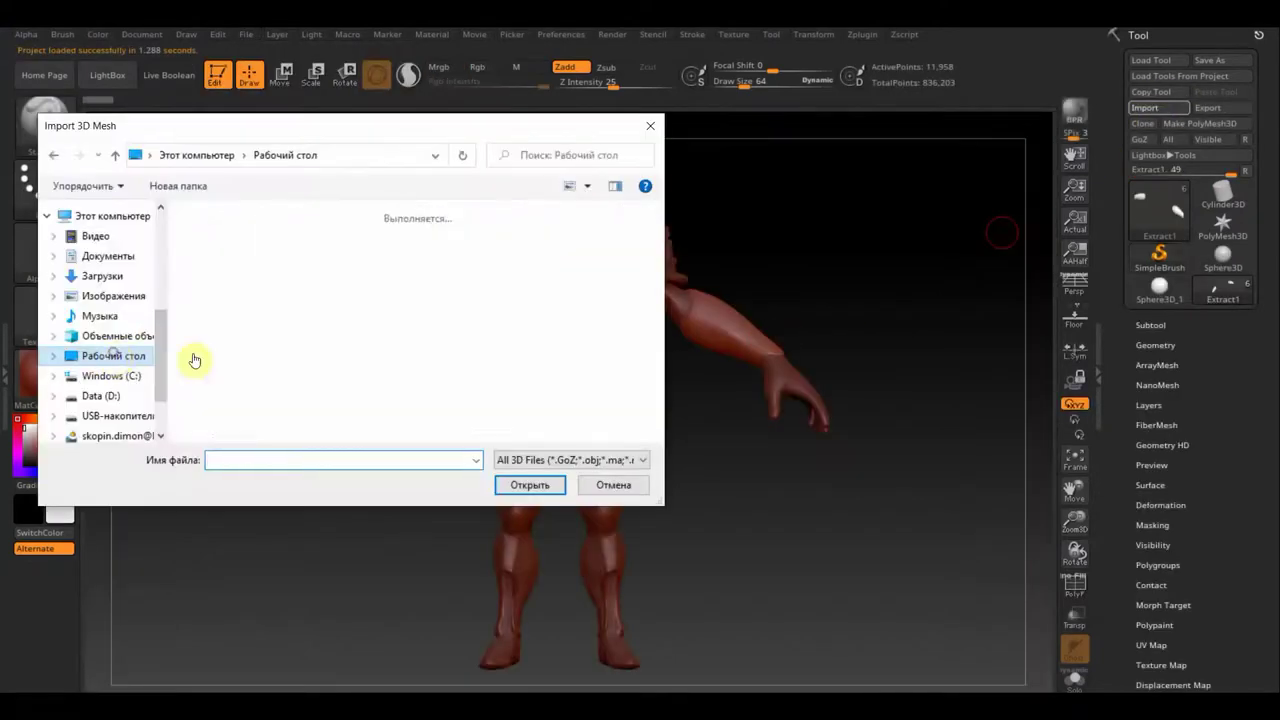
{"action": "left_click", "coordinate": [524, 480]}
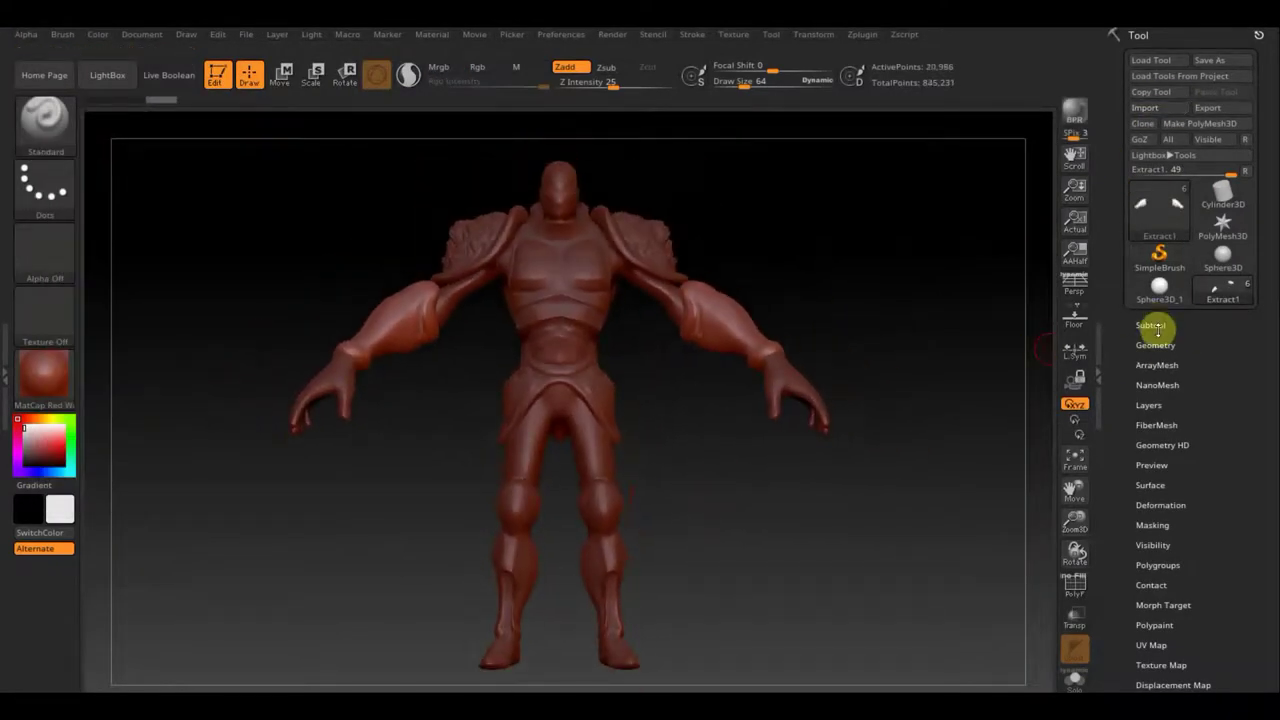
{"action": "mouse_move", "coordinate": [960, 440]}
{"action": "left_mouse_down"}
{"action": "mouse_move", "coordinate": [851, 443]}
{"action": "mouse_move", "coordinate": [924, 435]}
{"action": "left_mouse_up"}
Choose CurveStrapSnap and delete the lower subdivision levels so the strap can be drawn.
{"action": "key", "text": "b"}
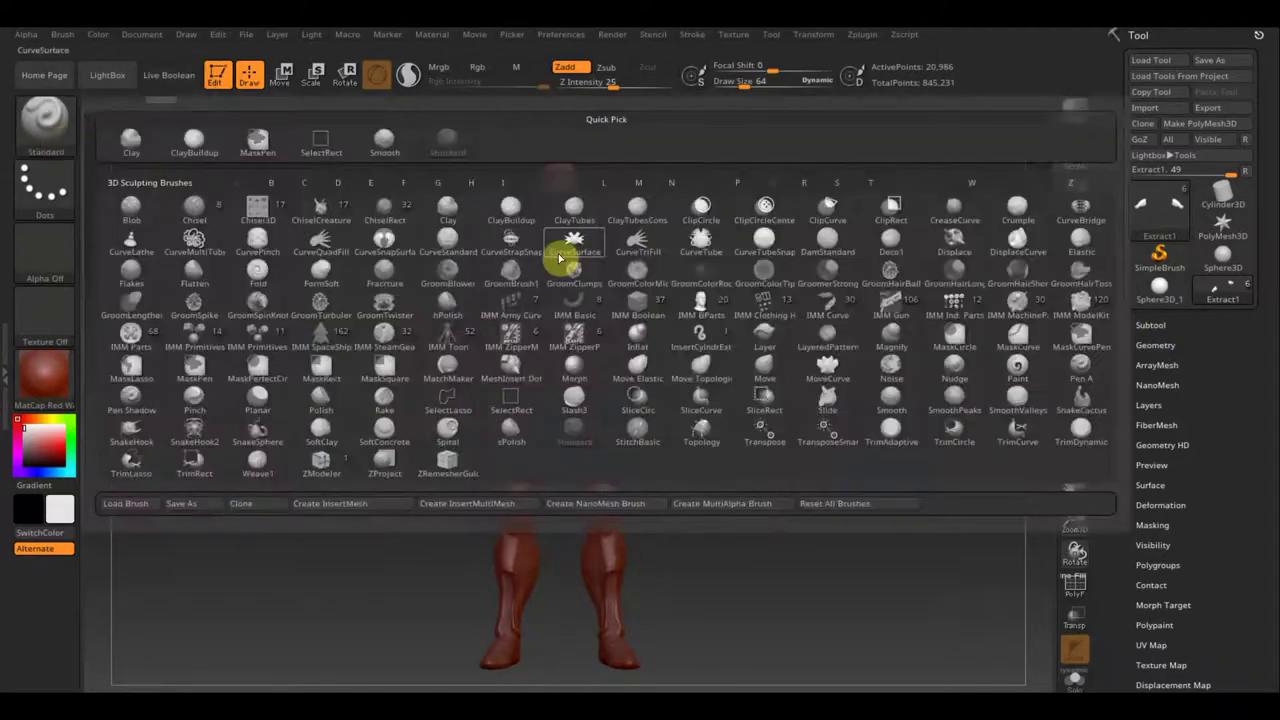
{"action": "left_click", "coordinate": [758, 315]}
{"action": "left_click", "coordinate": [1150, 320]}
{"action": "mouse_move", "coordinate": [777, 266]}
{"action": "left_mouse_down", "text": "ctrl"}
{"action": "mouse_move", "coordinate": [563, 349]}
{"action": "mouse_move", "coordinate": [700, 400]}
{"action": "left_mouse_up", "text": "ctrl"}
{"action": "left_click", "coordinate": [612, 357]}
{"action": "left_click", "coordinate": [1150, 325]}
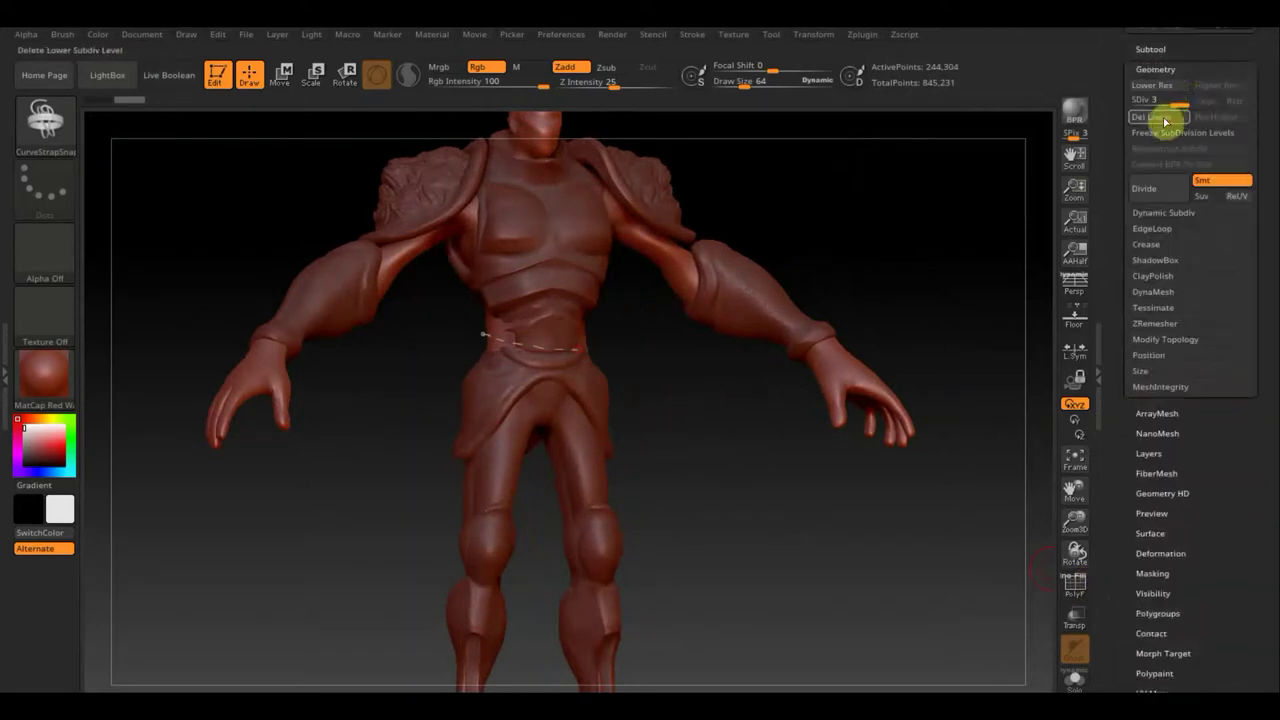
{"action": "left_click", "coordinate": [657, 37]}
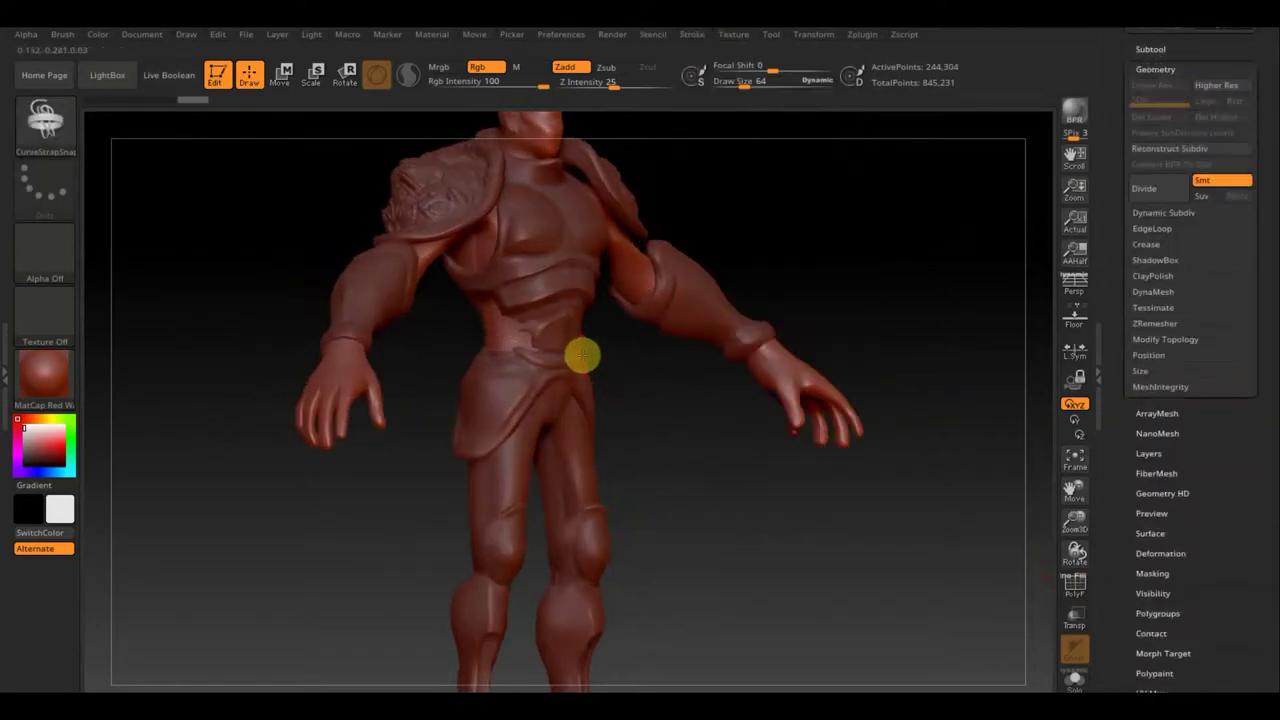
Draw the strap around the waist and Groups Split it into its own subtool.
{"action": "left_click_drag", "start_coordinate": [634, 403], "coordinate": [578, 343]}
{"action": "mouse_move", "coordinate": [755, 440]}
{"action": "left_mouse_down", "text": "alt"}
{"action": "mouse_move", "coordinate": [560, 334]}
{"action": "mouse_move", "coordinate": [583, 414]}
{"action": "left_mouse_up", "text": "alt"}
{"action": "left_click_drag", "start_coordinate": [657, 437], "coordinate": [815, 391]}
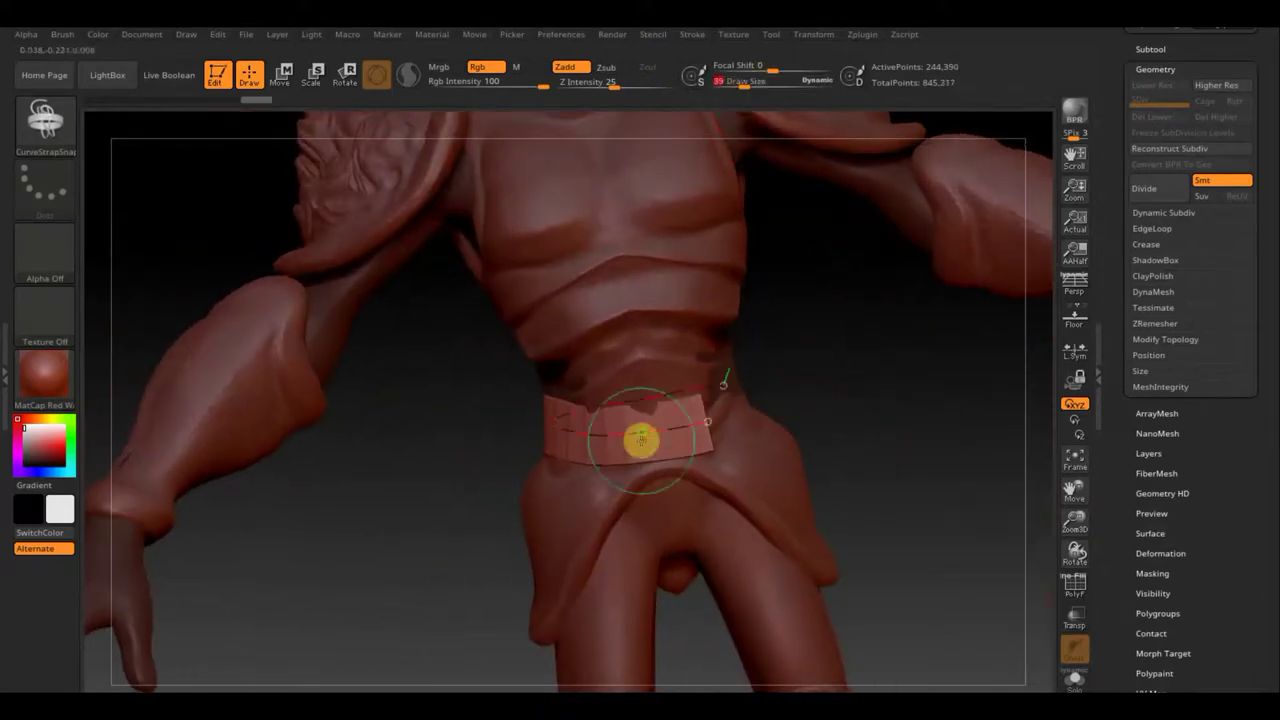
{"action": "left_click", "coordinate": [1150, 49]}
{"action": "left_click", "coordinate": [1074, 585]}
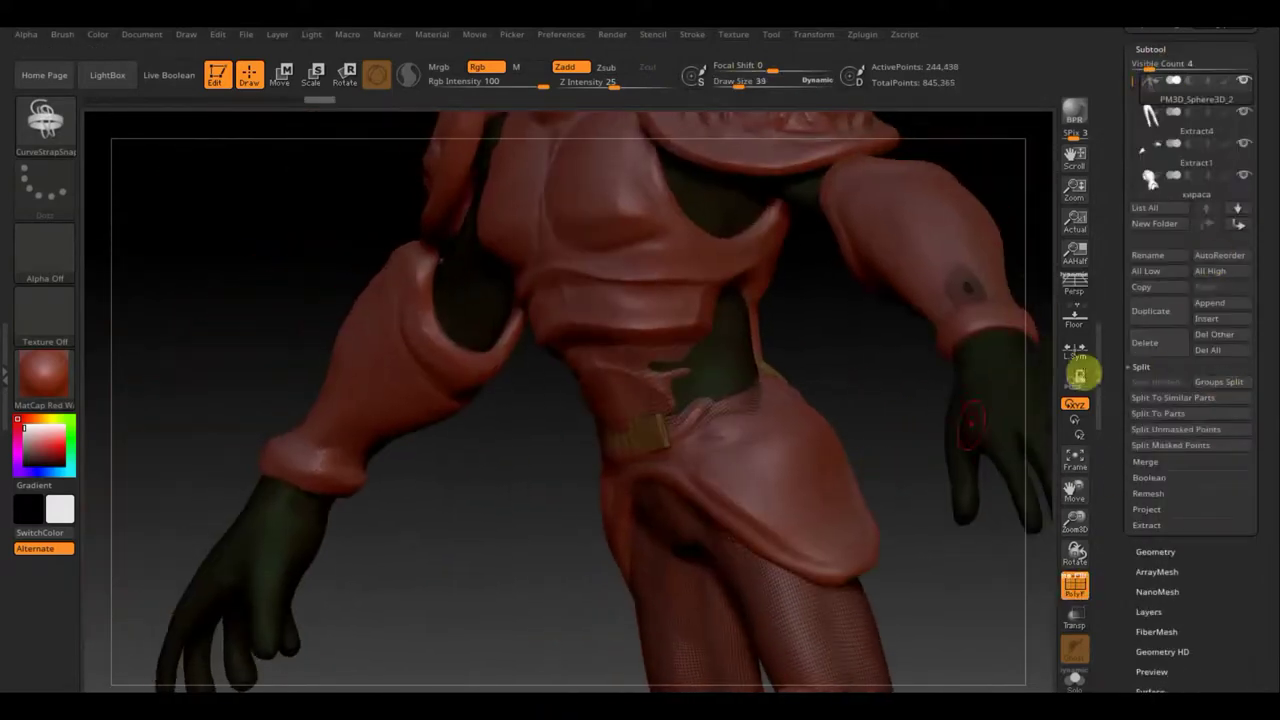
{"action": "left_click", "coordinate": [1222, 382]}
{"action": "left_click", "coordinate": [1237, 86]}
DynaMesh the belt at resolution 344 and shape it with Move Topological.
{"action": "mouse_move", "coordinate": [1006, 377]}
{"action": "left_mouse_down"}
{"action": "mouse_move", "coordinate": [991, 452]}
{"action": "mouse_move", "coordinate": [849, 480]}
{"action": "left_mouse_up"}
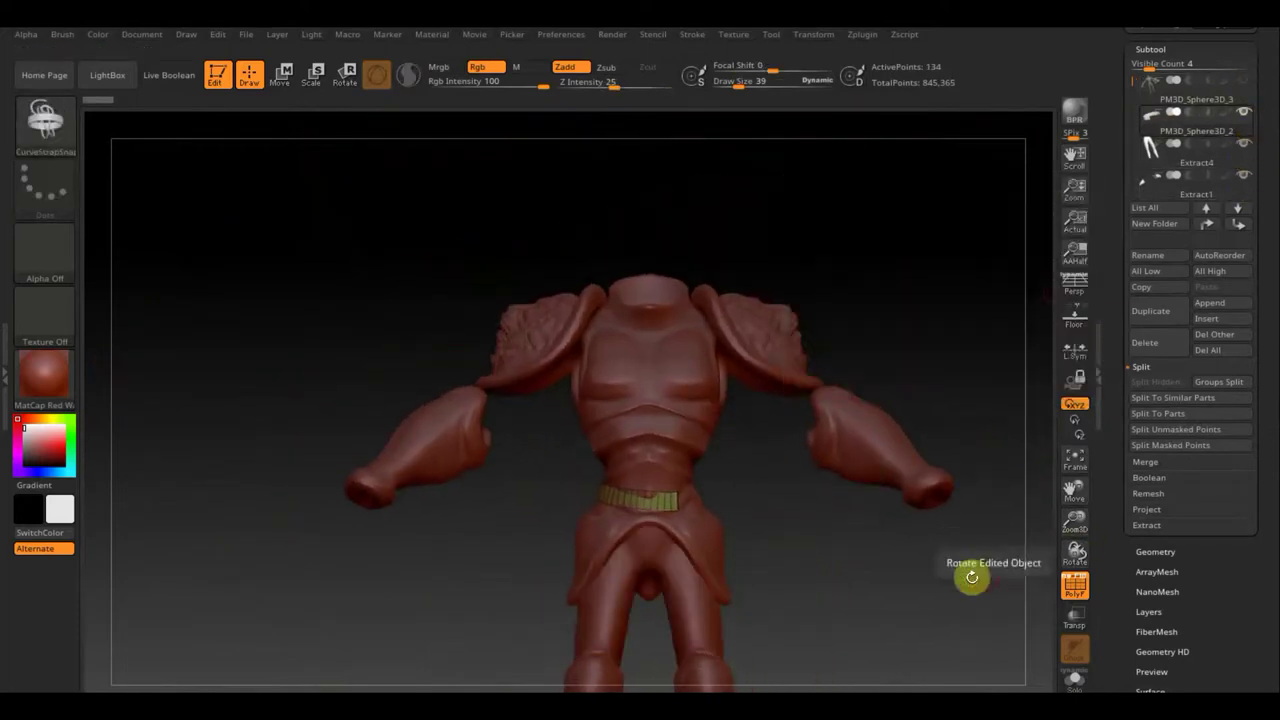
{"action": "left_click_drag", "start_coordinate": [1074, 520], "coordinate": [1167, 545]}
{"action": "left_click", "coordinate": [1160, 550]}
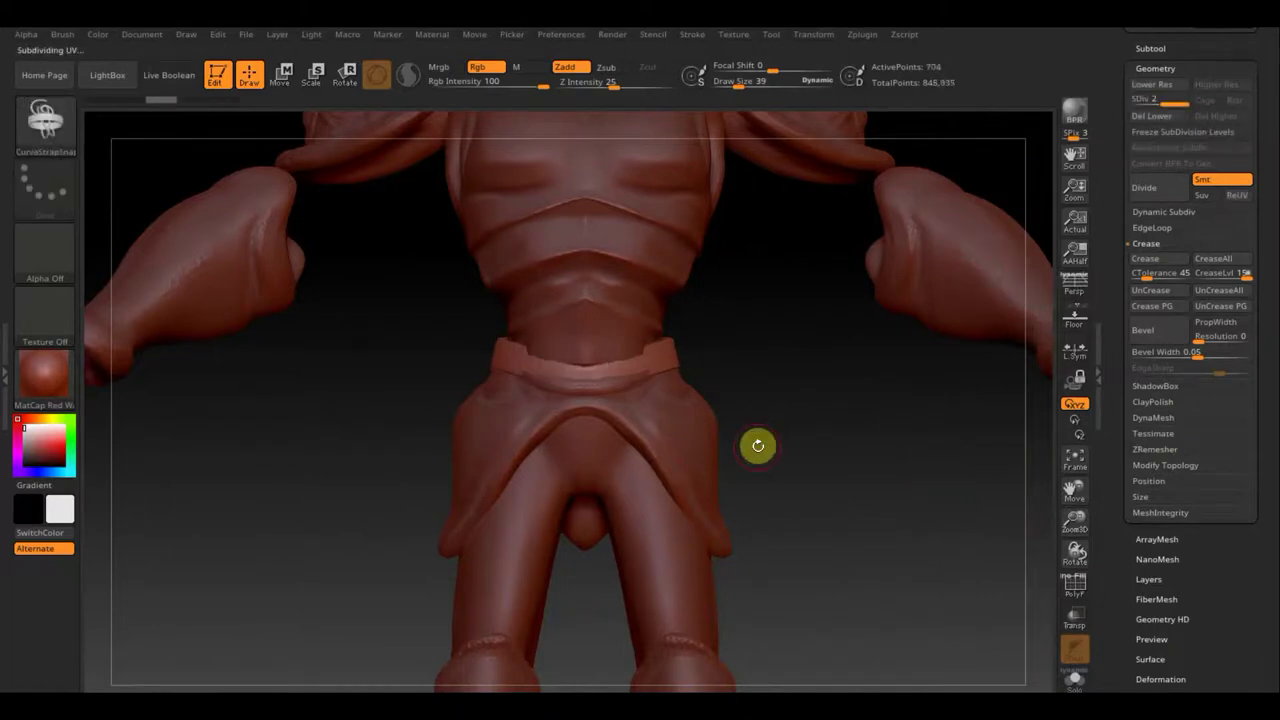
{"action": "left_click", "coordinate": [1155, 418]}
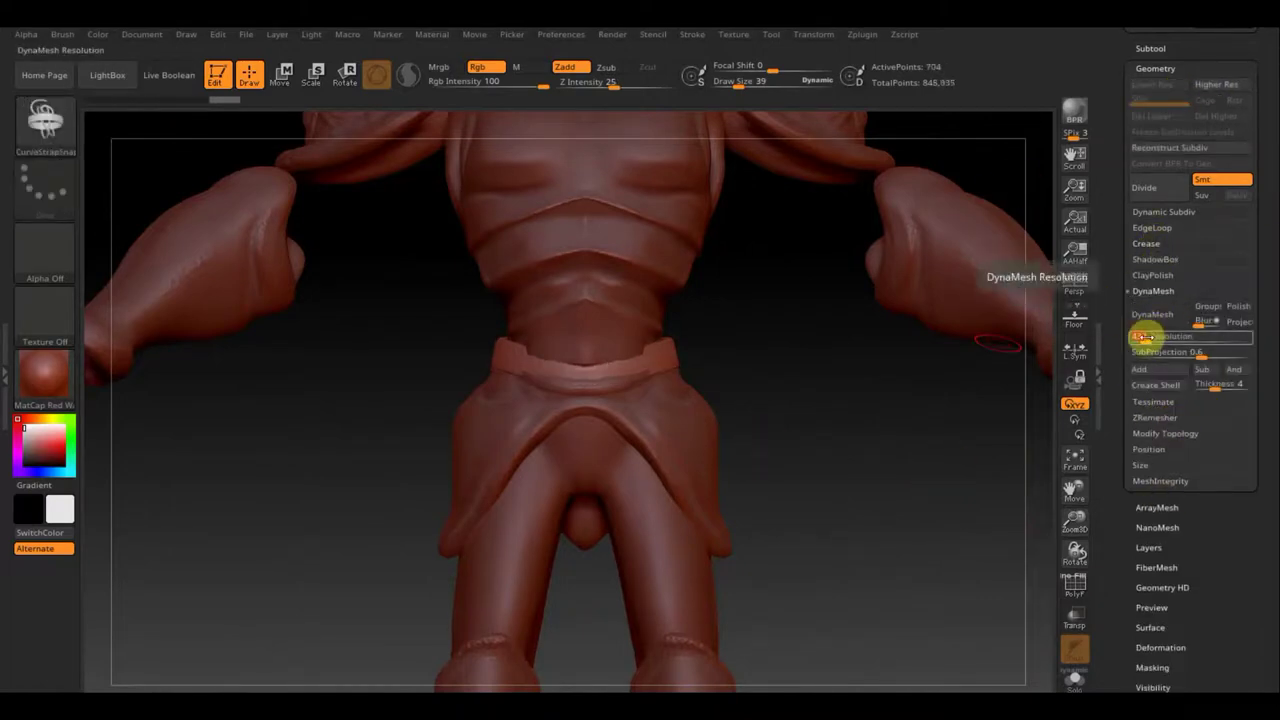
{"action": "left_click_drag", "start_coordinate": [865, 490], "coordinate": [546, 200]}
{"action": "key", "text": "b"}
{"action": "key", "text": "m"}
{"action": "key", "text": "t"}
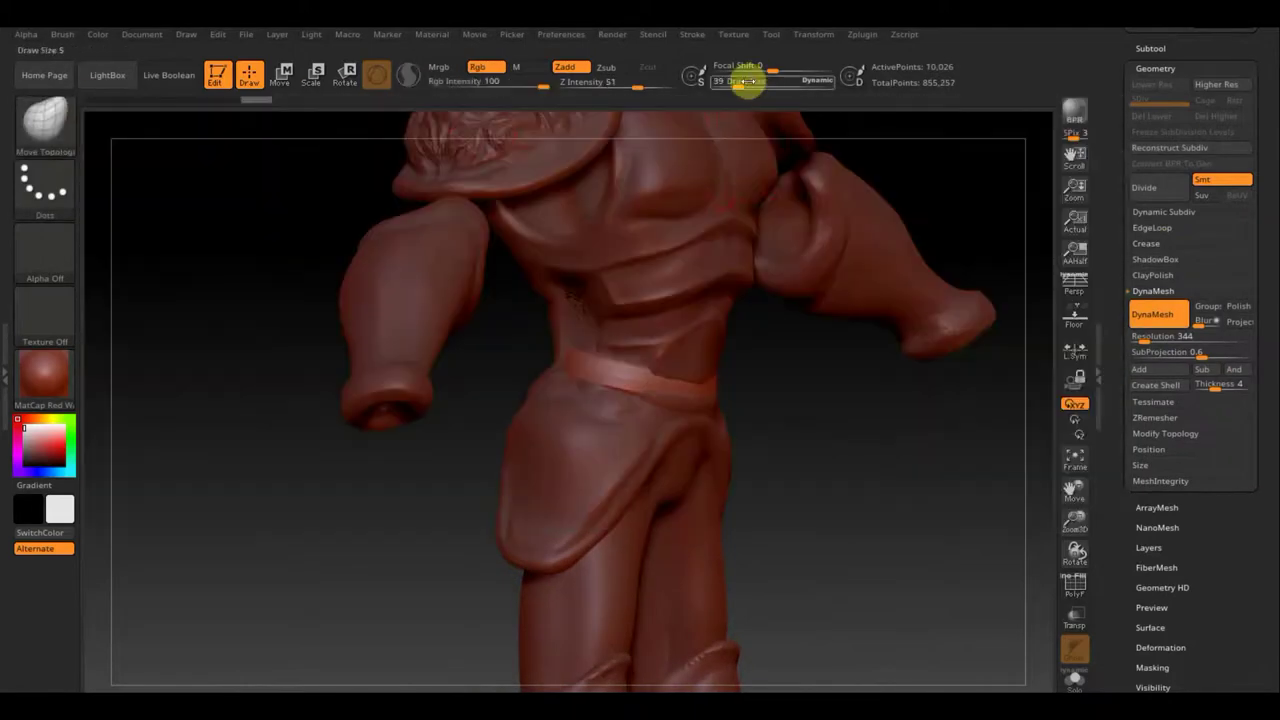
{"action": "mouse_move", "coordinate": [530, 349]}
{"action": "left_mouse_down"}
{"action": "mouse_move", "coordinate": [714, 491]}
{"action": "mouse_move", "coordinate": [840, 271]}
{"action": "mouse_move", "coordinate": [851, 274]}
{"action": "mouse_move", "coordinate": [585, 354]}
{"action": "mouse_move", "coordinate": [609, 437]}
{"action": "mouse_move", "coordinate": [754, 279]}
{"action": "left_mouse_up"}
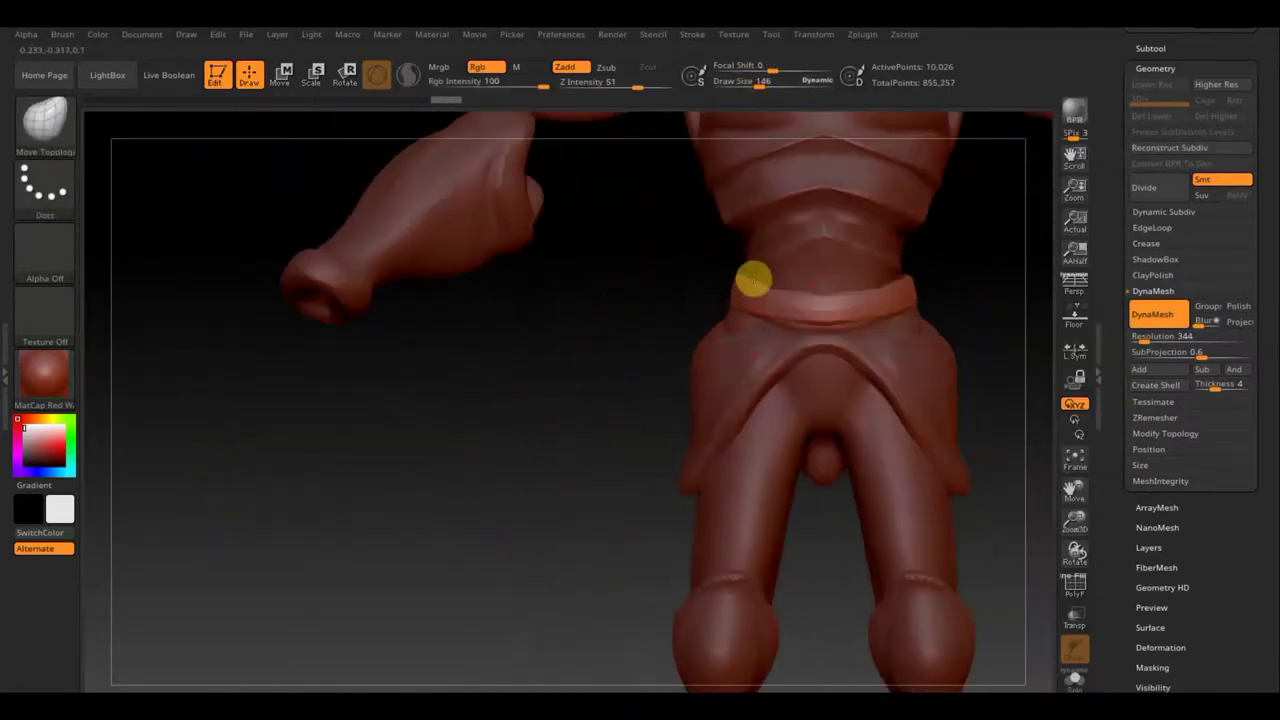
Select the body subtool and mask the torso with MaskPen.
{"action": "key", "text": "f"}
{"action": "left_click", "coordinate": [1150, 48]}
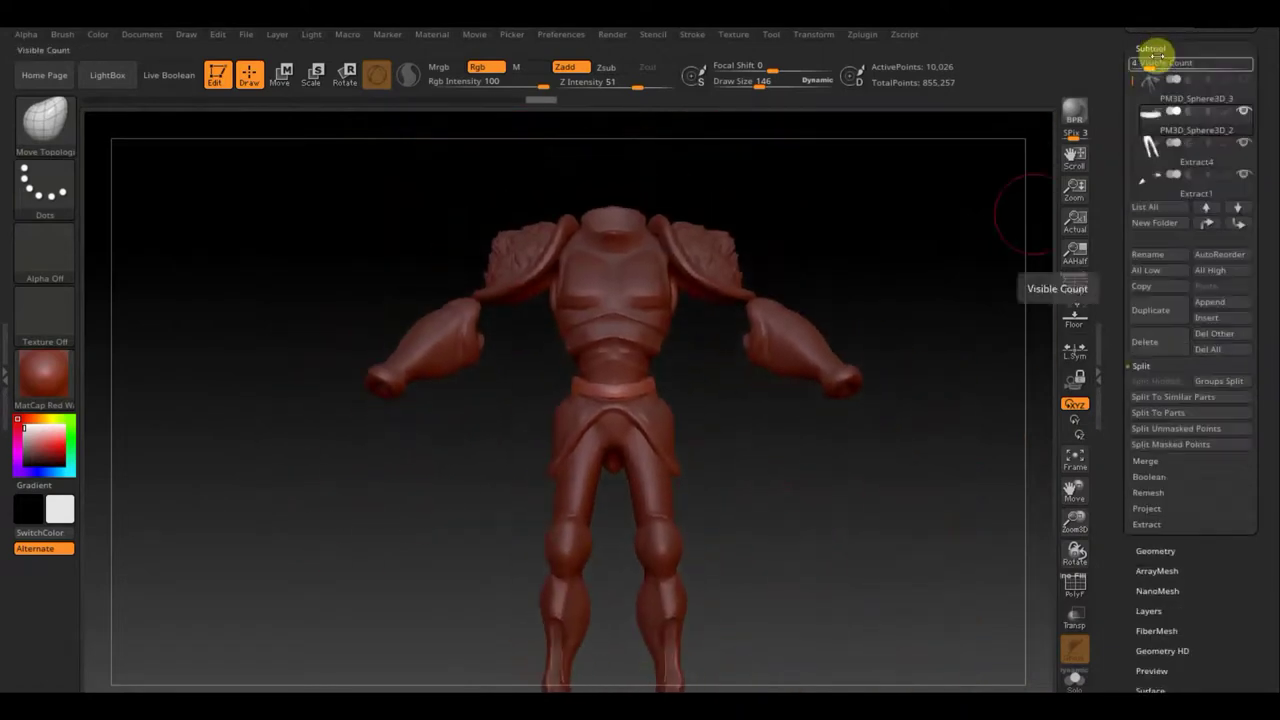
{"action": "mouse_move", "coordinate": [1040, 164]}
{"action": "left_mouse_down"}
{"action": "mouse_move", "coordinate": [934, 271]}
{"action": "mouse_move", "coordinate": [889, 223]}
{"action": "mouse_move", "coordinate": [960, 240]}
{"action": "mouse_move", "coordinate": [697, 438]}
{"action": "left_mouse_up"}
{"action": "left_click", "coordinate": [1166, 104]}
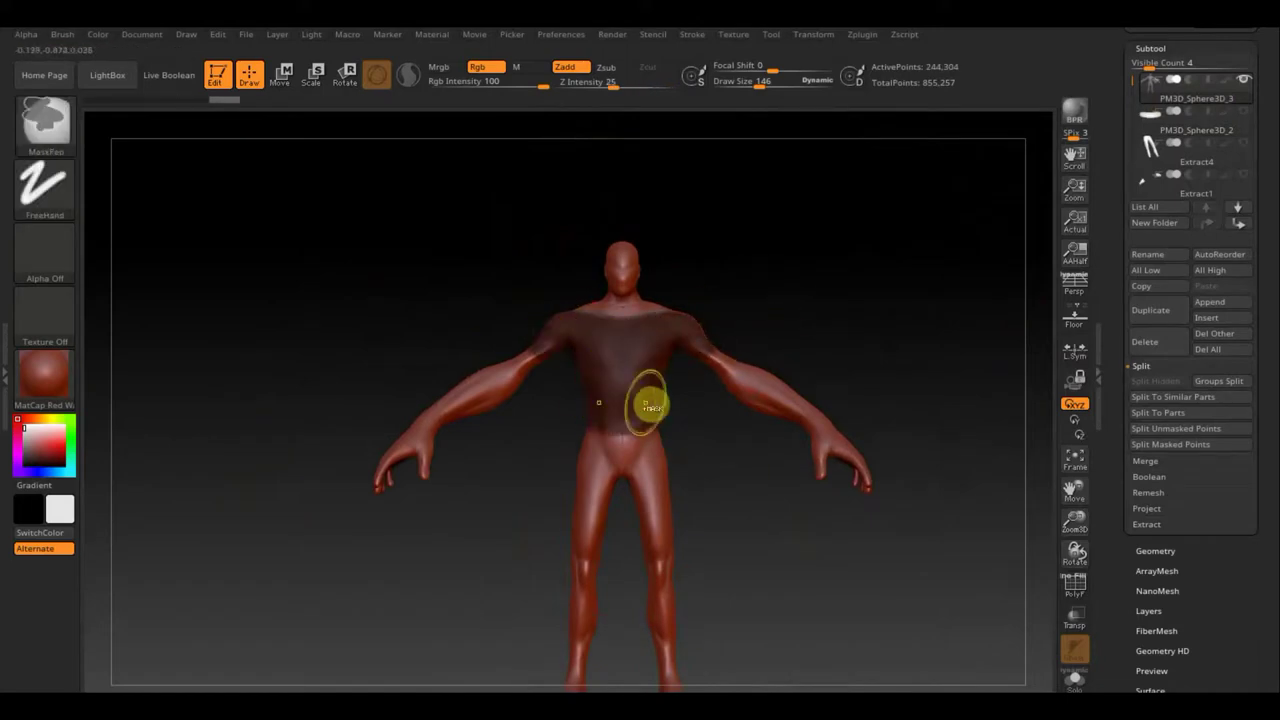
{"action": "left_click_drag", "start_coordinate": [648, 405], "coordinate": [579, 391]}
{"action": "left_click_drag", "start_coordinate": [638, 324], "coordinate": [729, 366]}
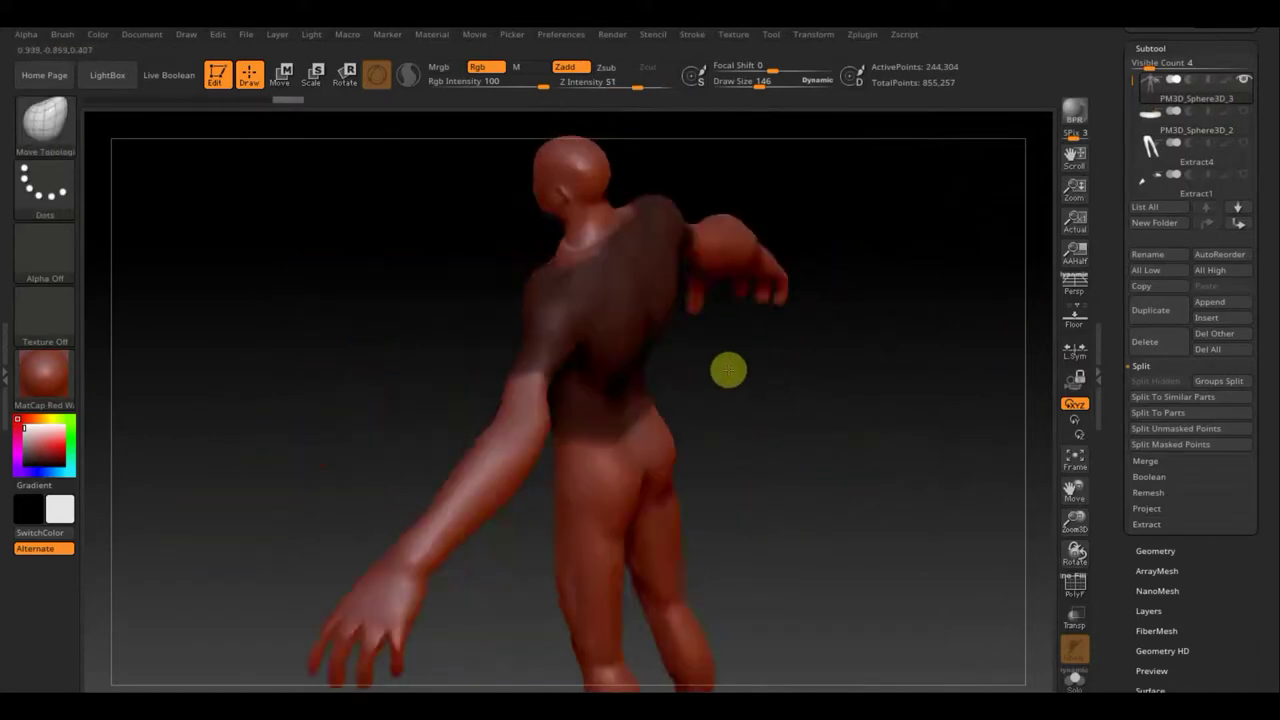
{"action": "left_click_drag", "start_coordinate": [760, 85], "coordinate": [744, 85]}
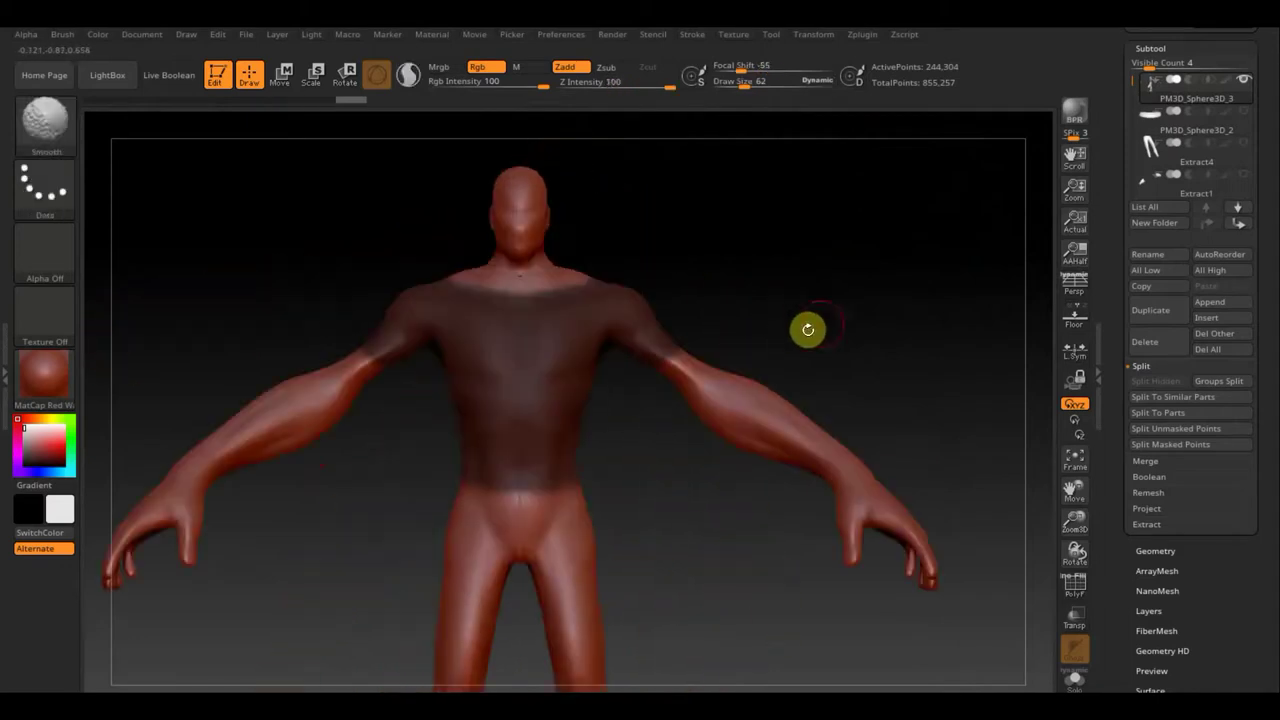
Extract the masked torso as a shell, accept it, and DynaMesh it at resolution 160.
{"action": "left_click", "coordinate": [1146, 524]}
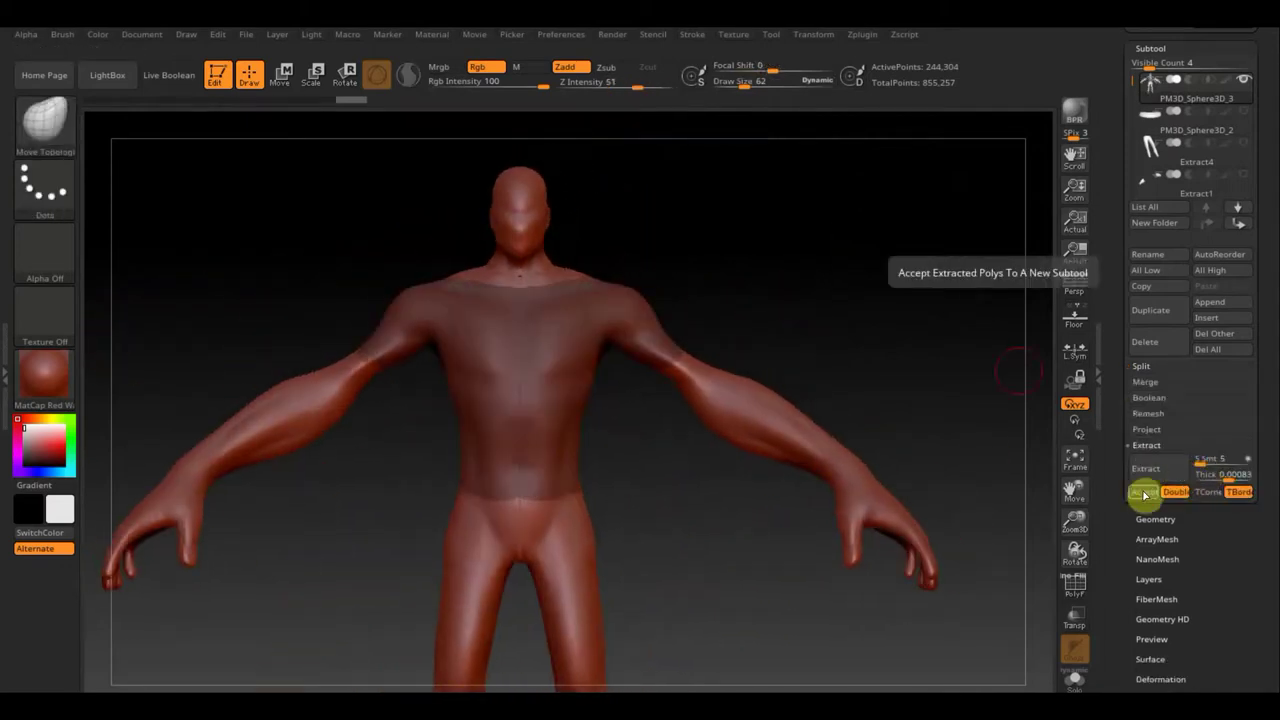
{"action": "left_click", "coordinate": [1143, 493]}
{"action": "left_click", "coordinate": [1155, 521]}
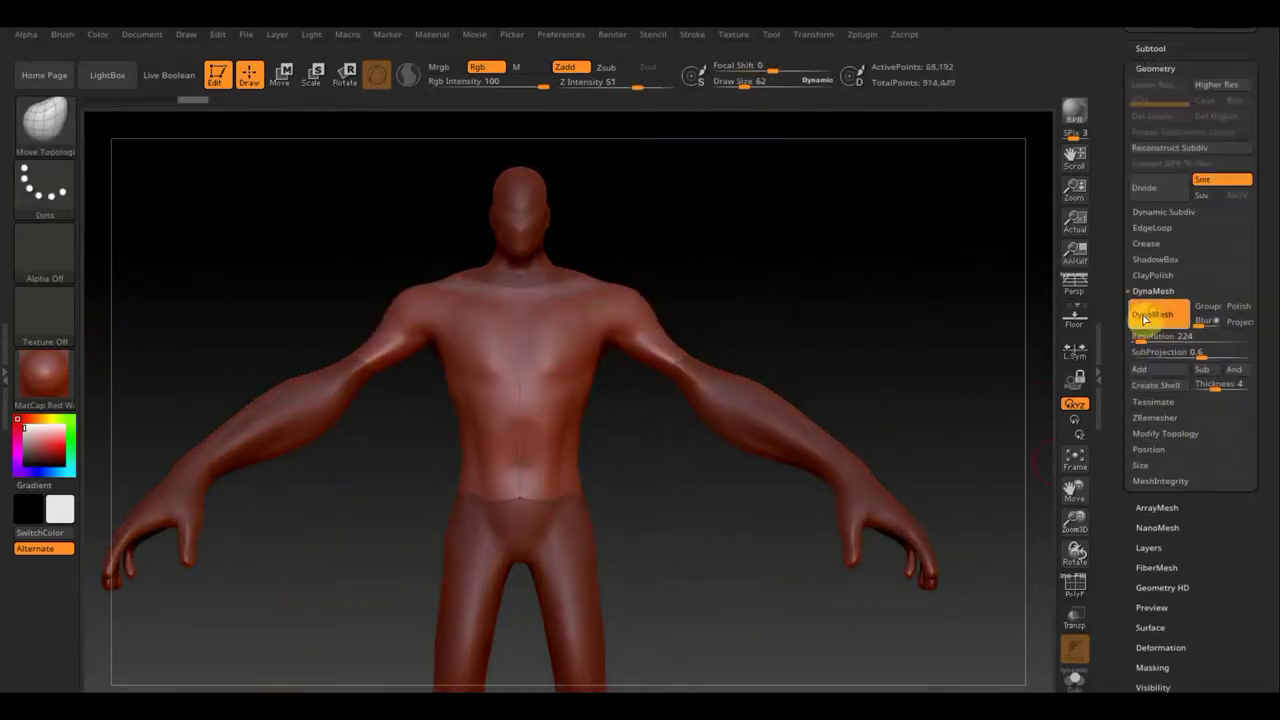
{"action": "left_click", "coordinate": [1160, 647]}
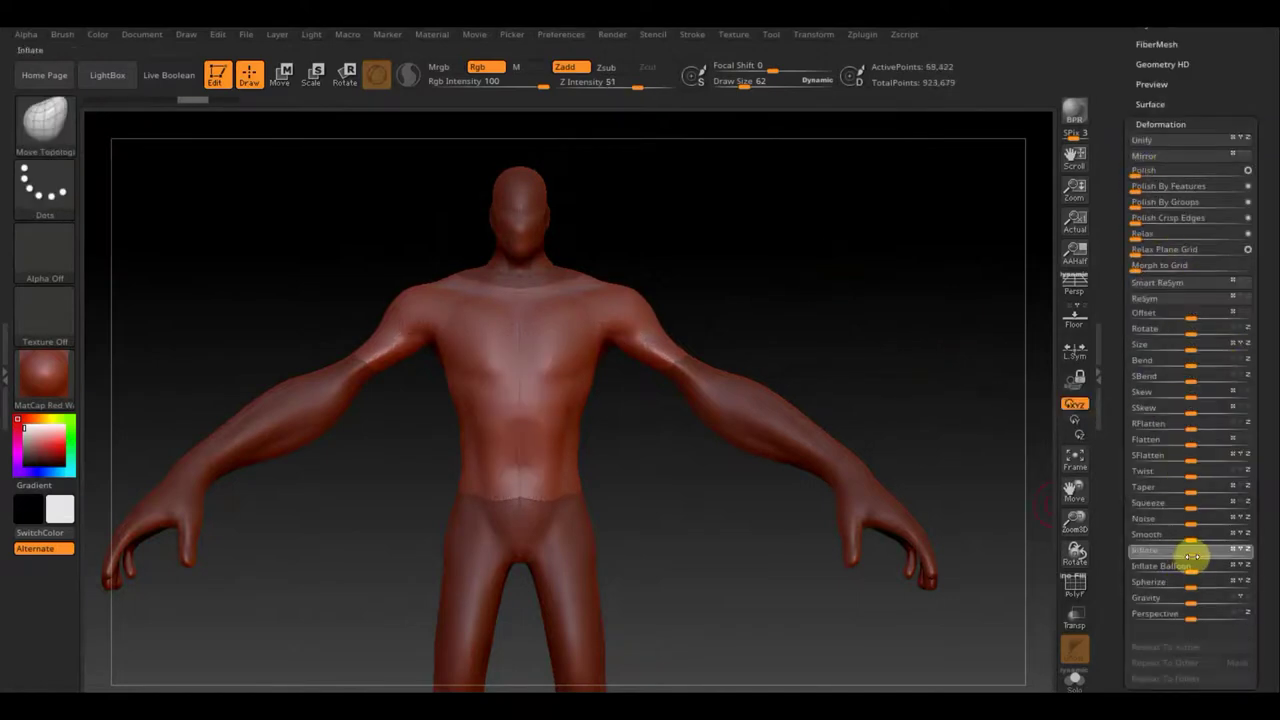
{"action": "left_click_drag", "start_coordinate": [1266, 177], "coordinate": [1157, 451]}
{"action": "left_click", "coordinate": [1152, 451]}
Inflate the torso shell and show the full armored model with all subtools.
{"action": "left_click_drag", "start_coordinate": [918, 334], "coordinate": [940, 308]}
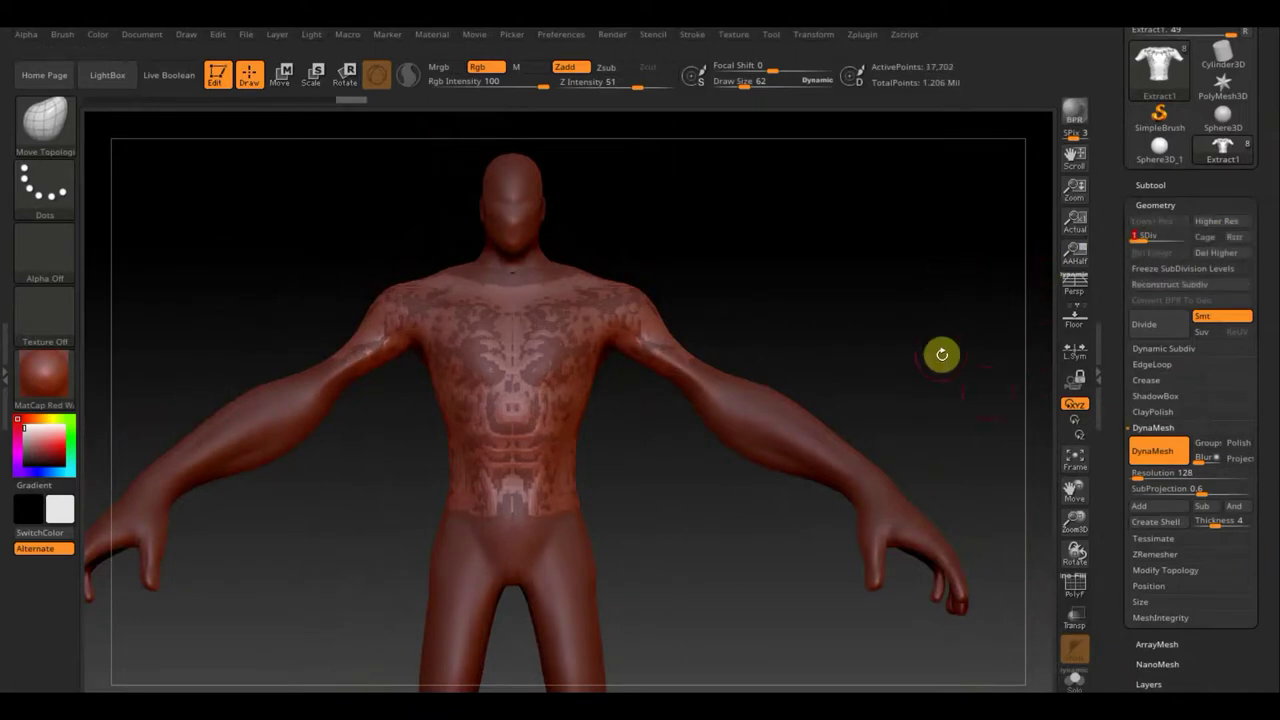
{"action": "left_click", "coordinate": [1194, 491]}
{"action": "left_click_drag", "start_coordinate": [1188, 387], "coordinate": [1198, 390]}
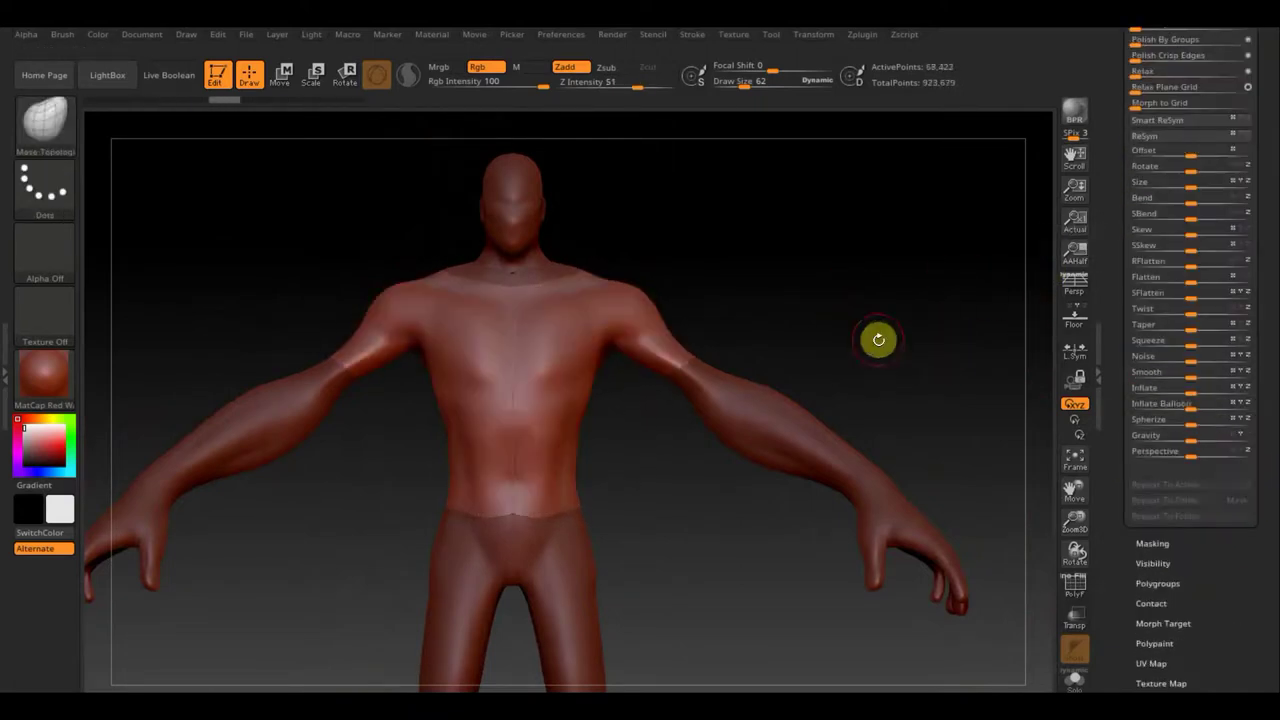
{"action": "left_click", "coordinate": [1073, 588]}
{"action": "key", "text": "shift+f"}
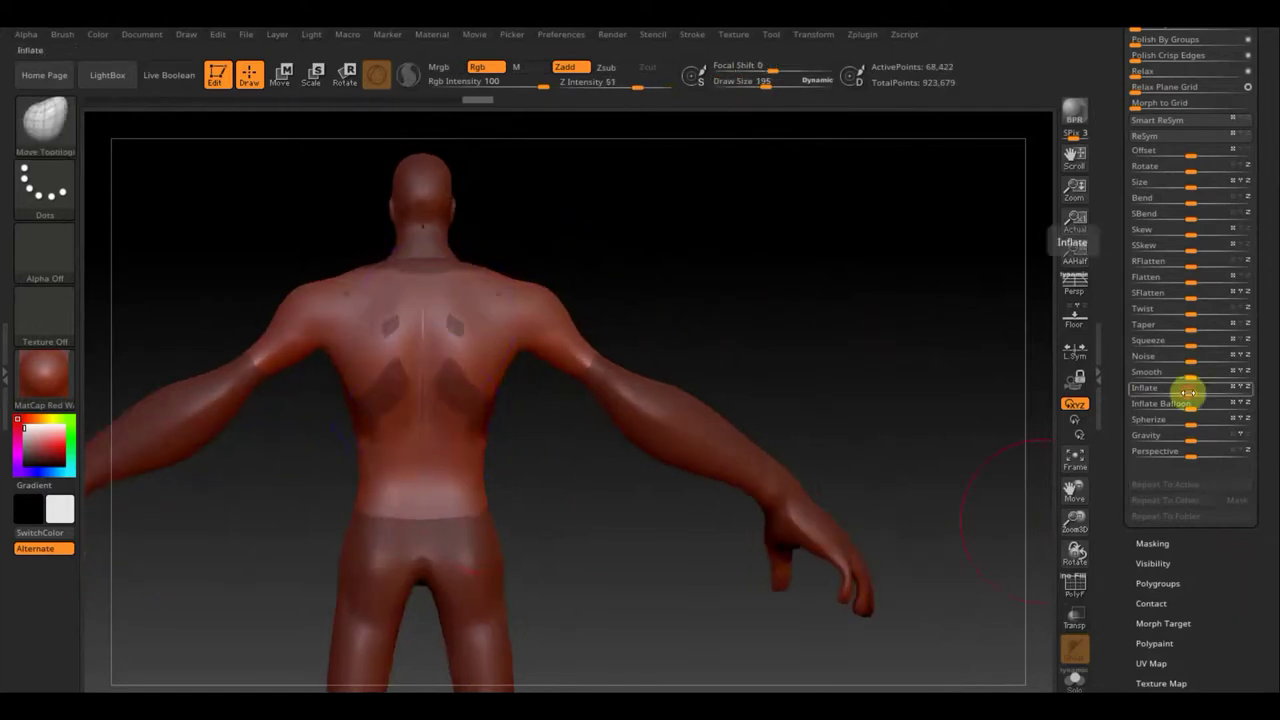
{"action": "scroll", "coordinate": [1195, 390], "scroll_direction": "up", "scroll_amount": 10}
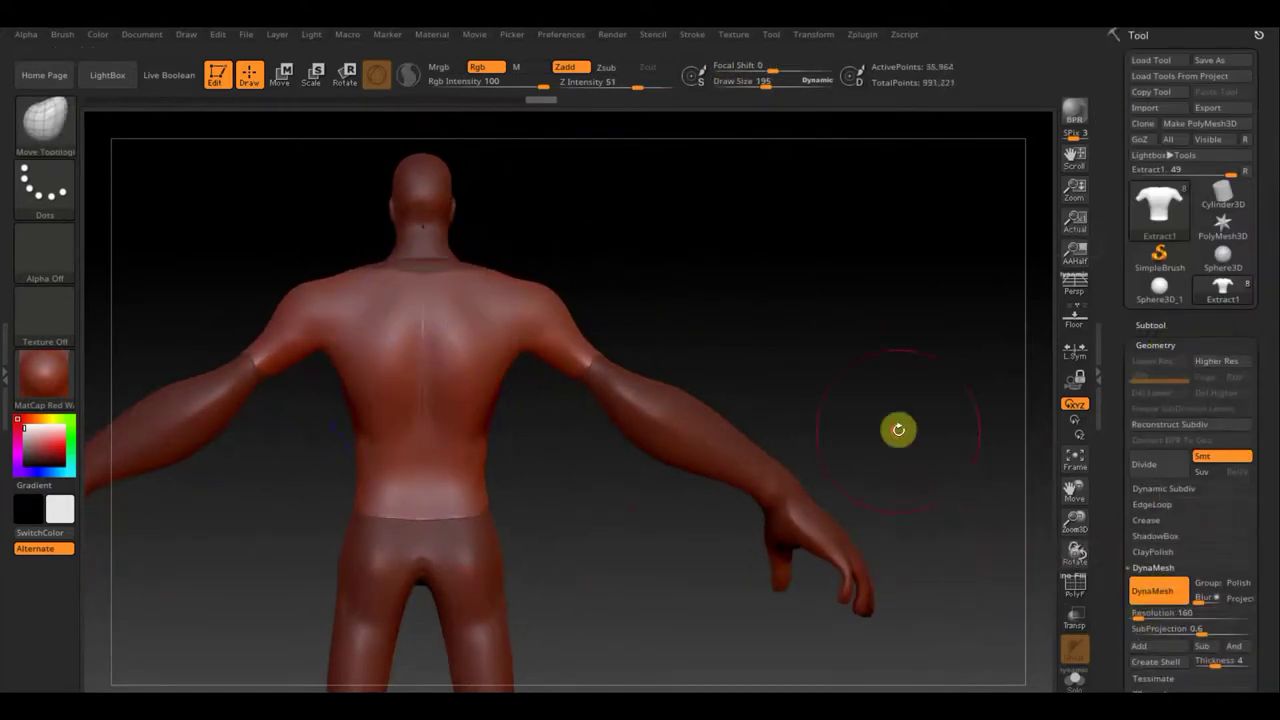
{"action": "left_click", "coordinate": [1218, 290]}
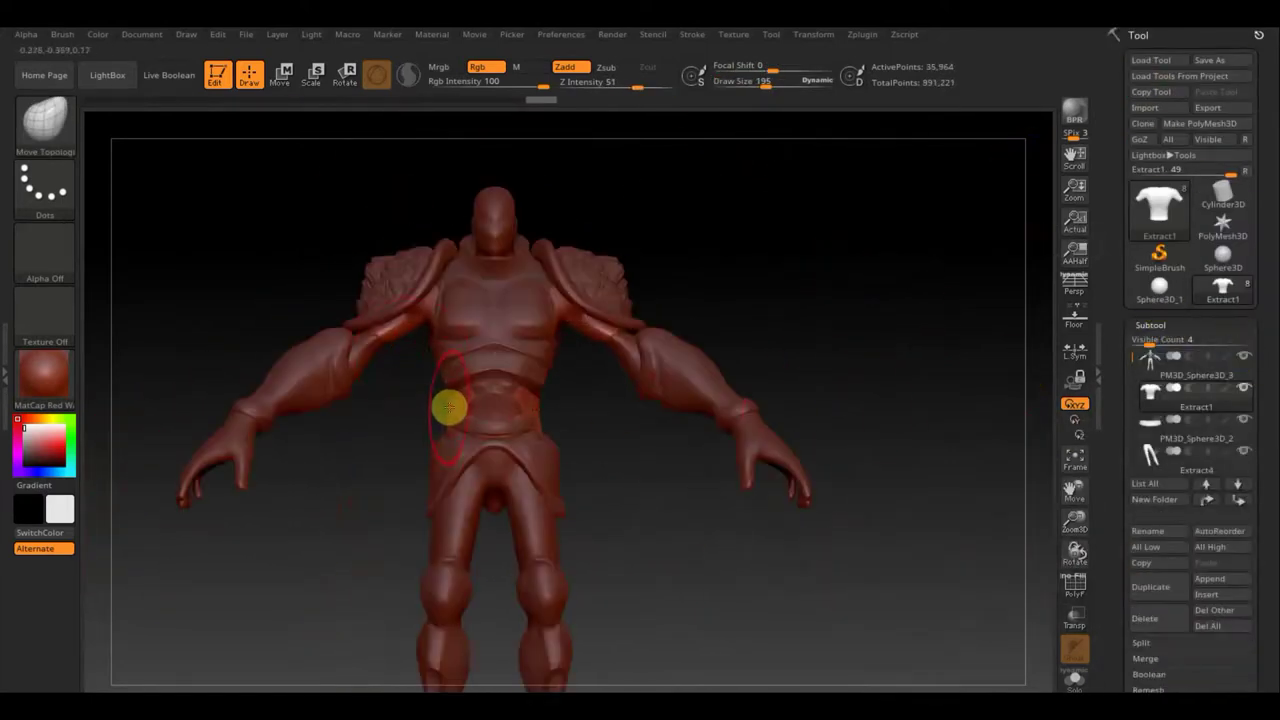
Make the legs (ноги) piece the active subtool, viewing the leg in profile.
{"action": "mouse_move", "coordinate": [449, 406]}
{"action": "right_mouse_down"}
{"action": "mouse_move", "coordinate": [409, 402]}
{"action": "mouse_move", "coordinate": [512, 427]}
{"action": "mouse_move", "coordinate": [532, 356]}
{"action": "mouse_move", "coordinate": [509, 206]}
{"action": "mouse_move", "coordinate": [651, 440]}
{"action": "mouse_move", "coordinate": [597, 514]}
{"action": "mouse_move", "coordinate": [398, 343]}
{"action": "mouse_move", "coordinate": [543, 489]}
{"action": "mouse_move", "coordinate": [646, 486]}
{"action": "mouse_move", "coordinate": [666, 549]}
{"action": "mouse_move", "coordinate": [726, 489]}
{"action": "mouse_move", "coordinate": [766, 483]}
{"action": "mouse_move", "coordinate": [741, 88]}
{"action": "right_mouse_up"}
{"action": "left_click", "coordinate": [752, 463], "text": "alt"}
{"action": "left_click", "coordinate": [1234, 463]}
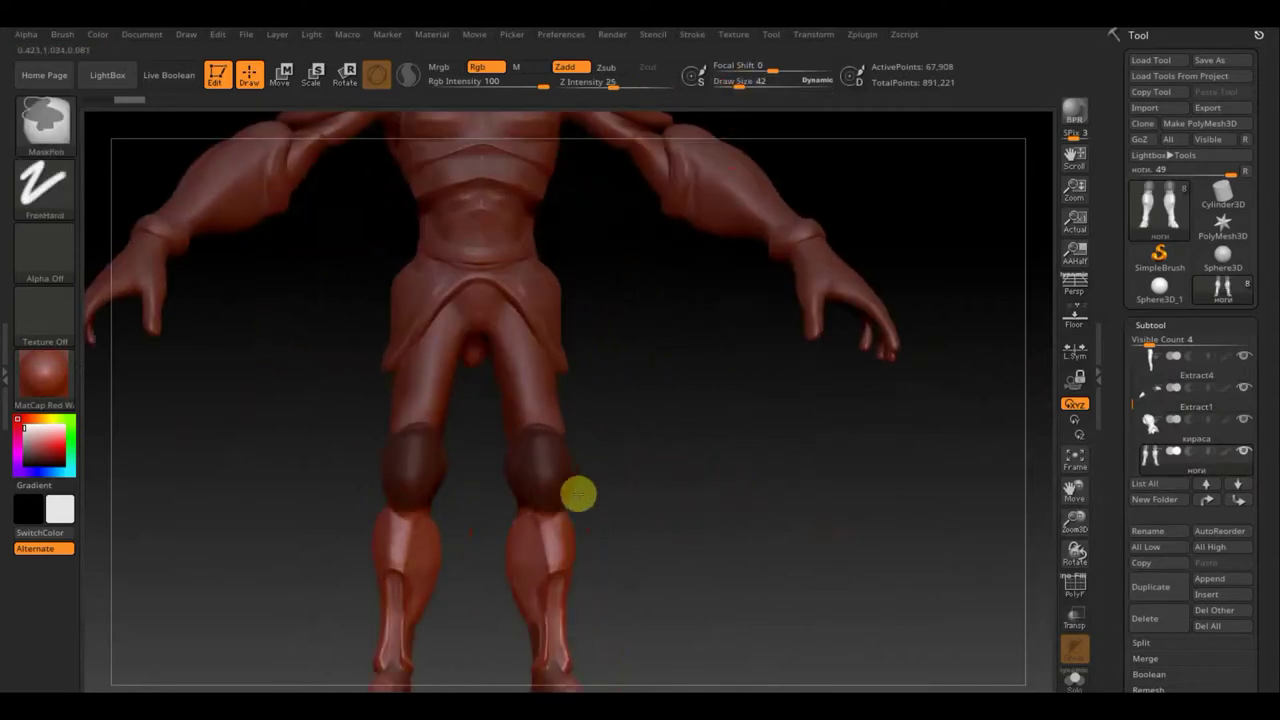
{"action": "mouse_move", "coordinate": [578, 494]}
{"action": "right_mouse_down"}
{"action": "mouse_move", "coordinate": [731, 526]}
{"action": "mouse_move", "coordinate": [729, 486]}
{"action": "mouse_move", "coordinate": [743, 480]}
{"action": "mouse_move", "coordinate": [283, 108]}
{"action": "right_mouse_up"}
Nudge the knee pad slightly sideways with Transpose Move, then bring up the legs' Geometry settings.
{"action": "key", "text": "w"}
{"action": "mouse_move", "coordinate": [586, 286]}
{"action": "right_mouse_down"}
{"action": "mouse_move", "coordinate": [777, 409]}
{"action": "mouse_move", "coordinate": [540, 288]}
{"action": "right_mouse_up"}
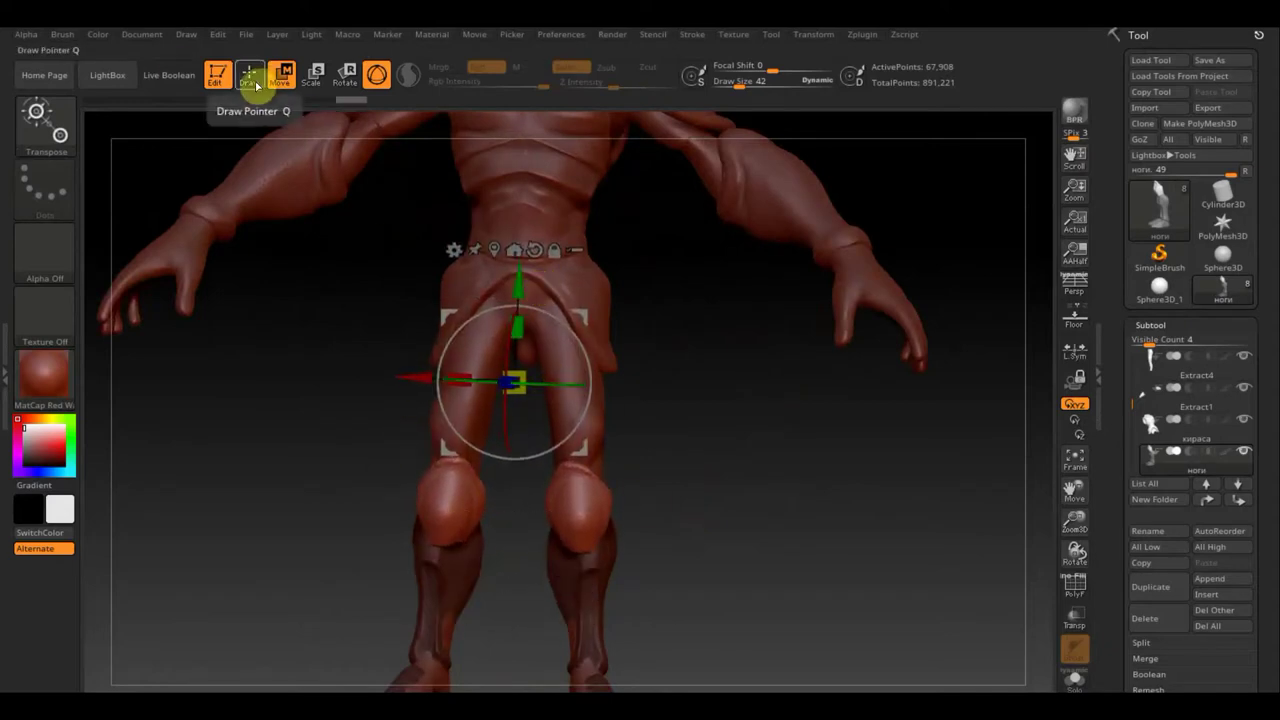
{"action": "right_click_drag", "start_coordinate": [500, 426], "coordinate": [357, 226]}
{"action": "left_click_drag", "start_coordinate": [432, 378], "coordinate": [401, 376]}
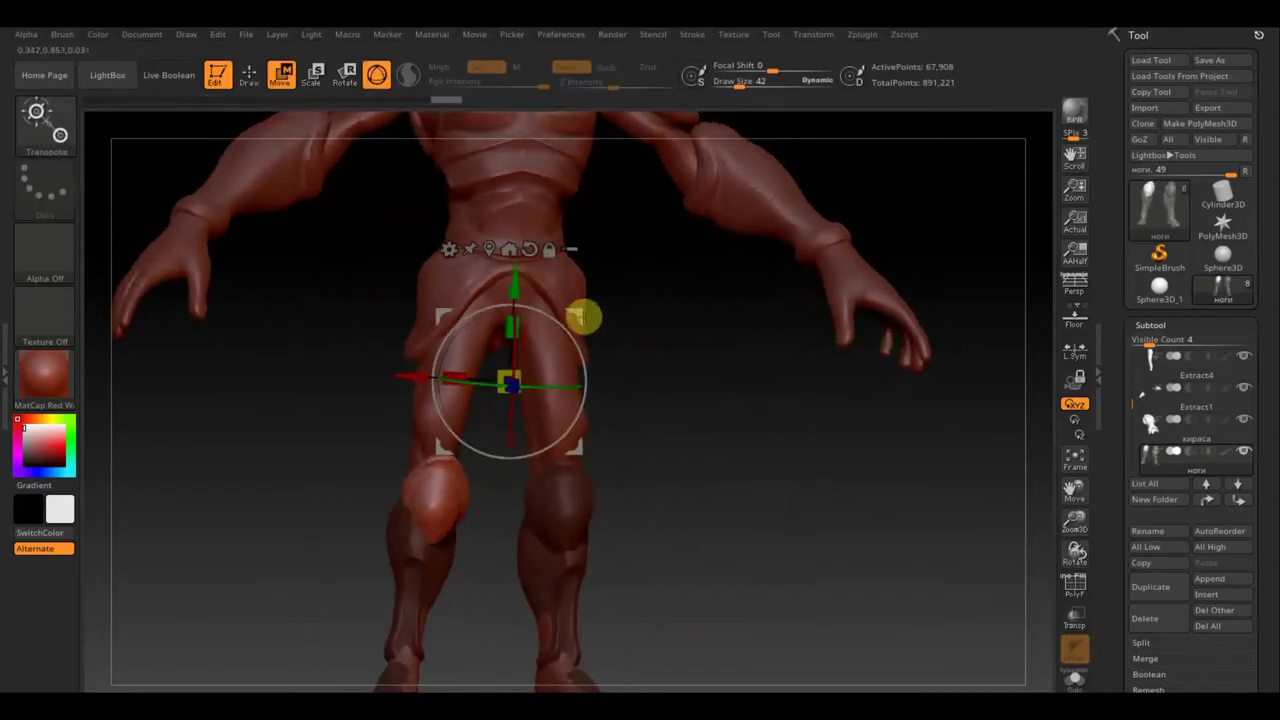
{"action": "right_click_drag", "start_coordinate": [583, 317], "coordinate": [578, 381]}
{"action": "mouse_move", "coordinate": [727, 440]}
{"action": "right_mouse_down"}
{"action": "mouse_move", "coordinate": [437, 369]}
{"action": "mouse_move", "coordinate": [389, 511]}
{"action": "mouse_move", "coordinate": [403, 529]}
{"action": "mouse_move", "coordinate": [500, 328]}
{"action": "mouse_move", "coordinate": [700, 389]}
{"action": "mouse_move", "coordinate": [423, 314]}
{"action": "right_mouse_up"}
{"action": "key", "text": "q"}
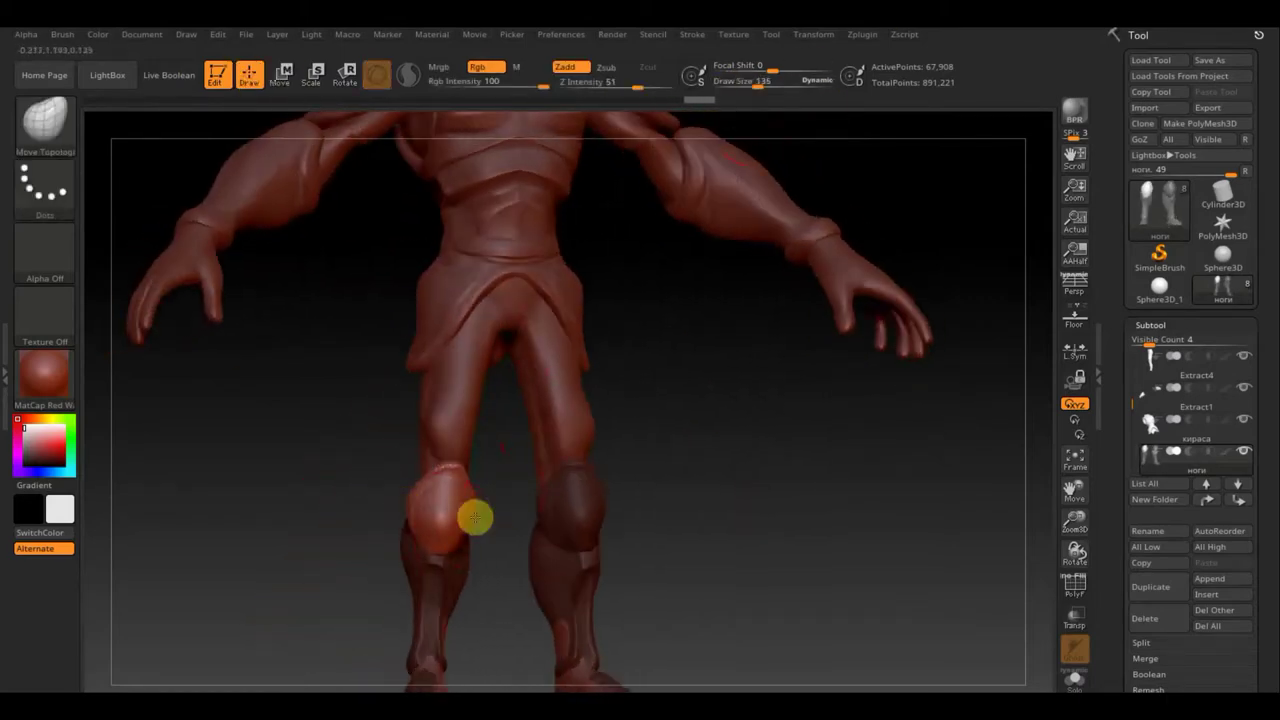
{"action": "mouse_move", "coordinate": [475, 517]}
{"action": "right_mouse_down"}
{"action": "mouse_move", "coordinate": [429, 507]}
{"action": "mouse_move", "coordinate": [694, 549]}
{"action": "mouse_move", "coordinate": [766, 509]}
{"action": "mouse_move", "coordinate": [850, 560]}
{"action": "right_mouse_up"}
{"action": "left_click", "coordinate": [1157, 660]}
Try DynaMesh on the legs, undo it, and zoom in on the calves.
{"action": "left_click", "coordinate": [1152, 365]}
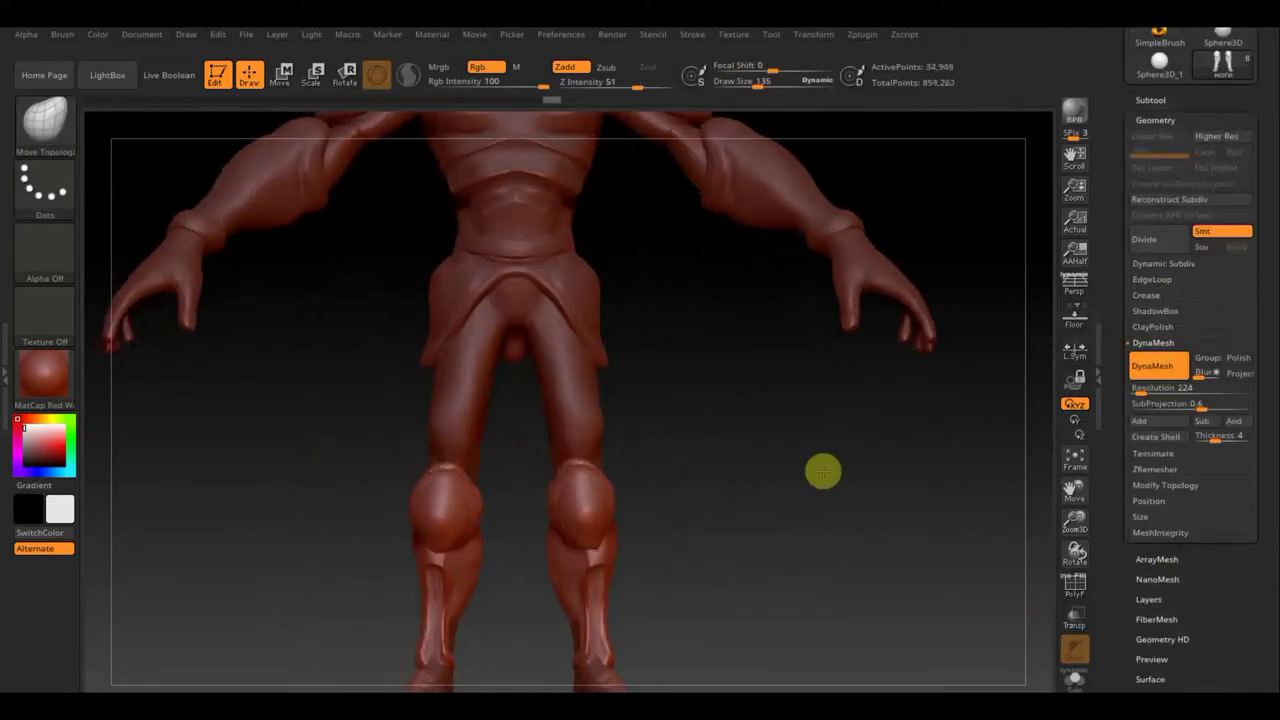
{"action": "right_click_drag", "start_coordinate": [771, 500], "coordinate": [786, 489]}
{"action": "key", "text": "ctrl+z"}
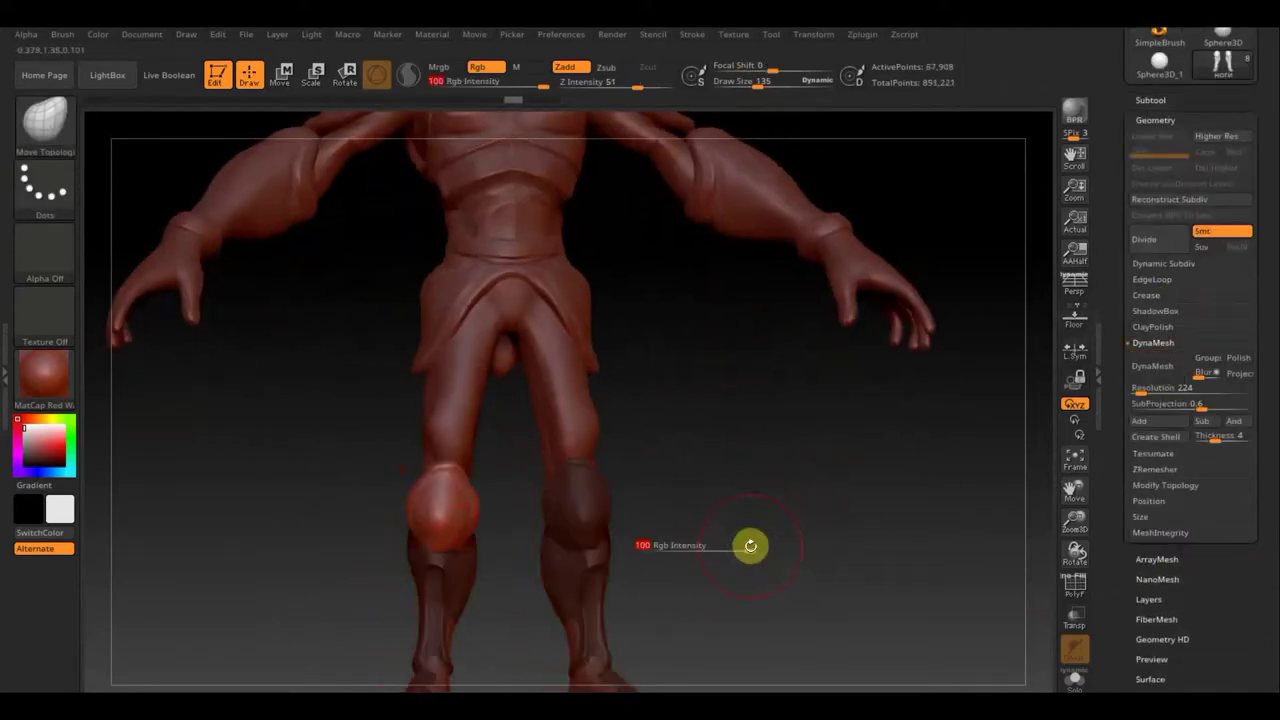
{"action": "mouse_move", "coordinate": [387, 562]}
{"action": "right_mouse_down"}
{"action": "mouse_move", "coordinate": [580, 617]}
{"action": "mouse_move", "coordinate": [375, 640]}
{"action": "mouse_move", "coordinate": [797, 57]}
{"action": "right_mouse_up"}
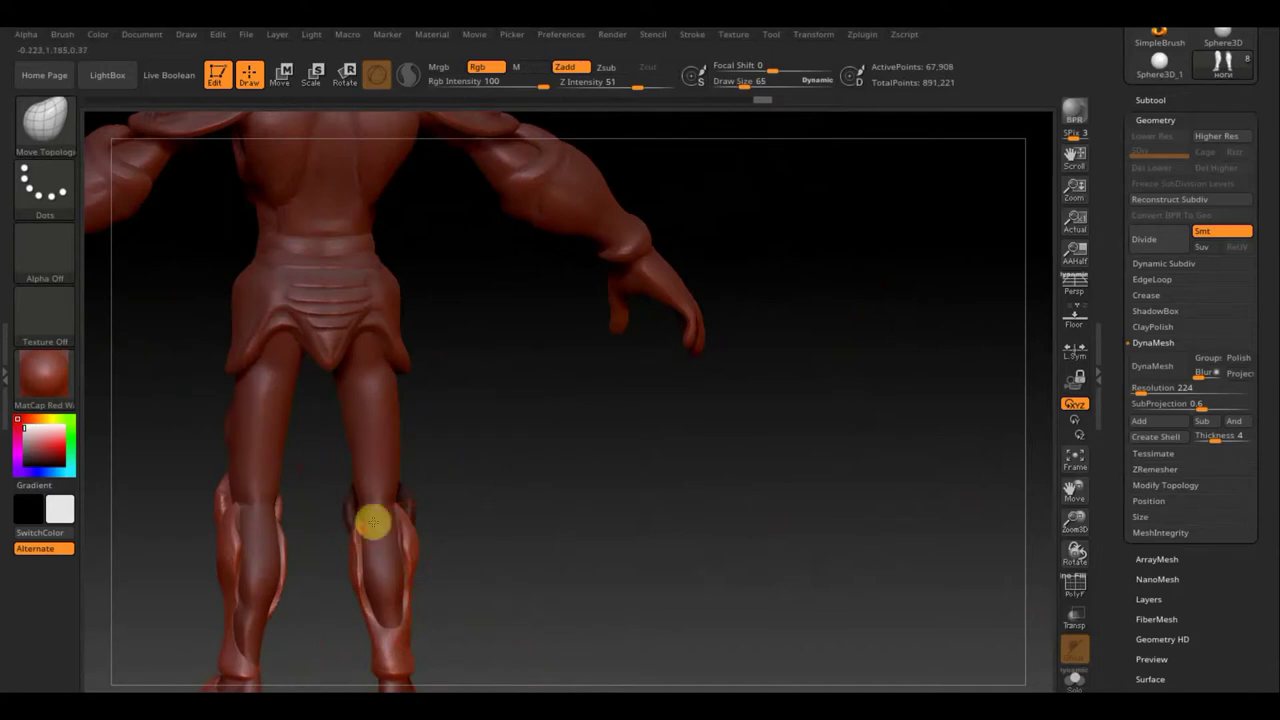
{"action": "mouse_move", "coordinate": [385, 614]}
{"action": "right_mouse_down"}
{"action": "mouse_move", "coordinate": [420, 594]}
{"action": "mouse_move", "coordinate": [511, 614]}
{"action": "mouse_move", "coordinate": [410, 633]}
{"action": "right_mouse_up"}
{"action": "mouse_move", "coordinate": [457, 579]}
{"action": "right_mouse_down"}
{"action": "mouse_move", "coordinate": [351, 586]}
{"action": "mouse_move", "coordinate": [234, 560]}
{"action": "mouse_move", "coordinate": [471, 632]}
{"action": "mouse_move", "coordinate": [429, 666]}
{"action": "mouse_move", "coordinate": [771, 443]}
{"action": "right_mouse_up"}
Reshape the tendon groove on the left calf using ClayBuildup at Z Intensity 2.
{"action": "key", "text": "b"}
{"action": "left_click", "coordinate": [211, 149]}
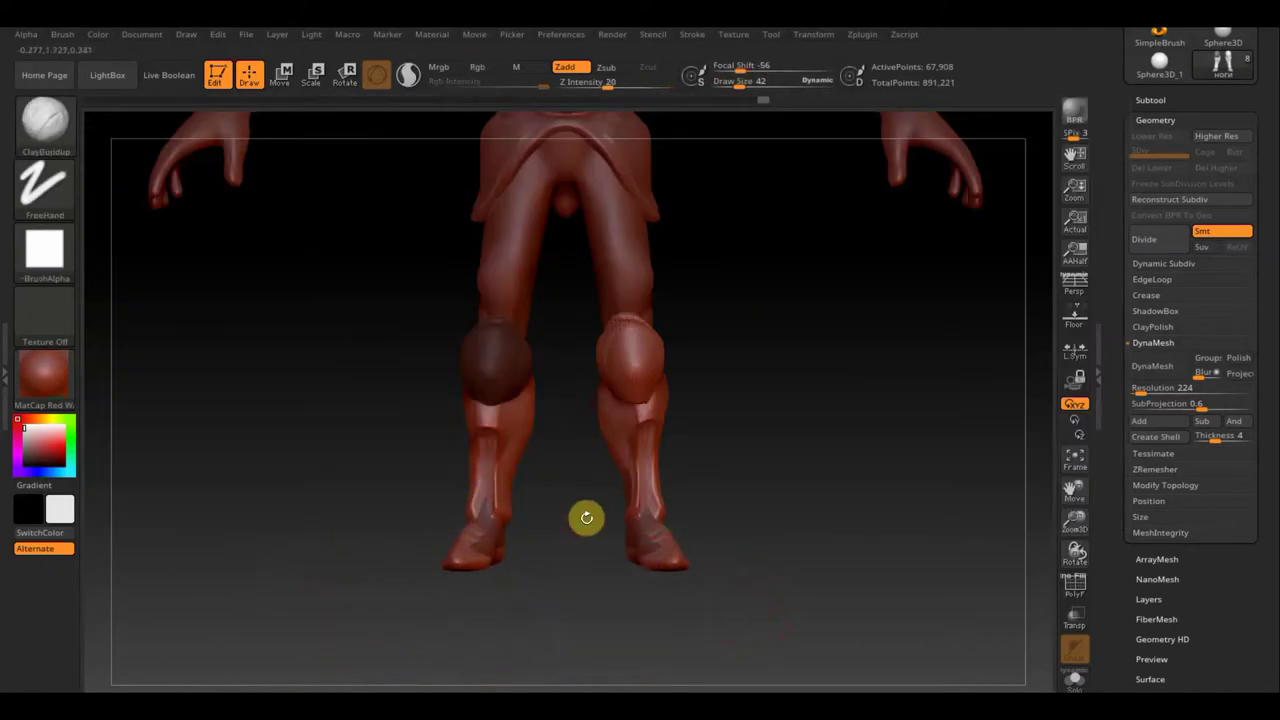
{"action": "right_click_drag", "start_coordinate": [586, 517], "coordinate": [583, 547], "text": "alt"}
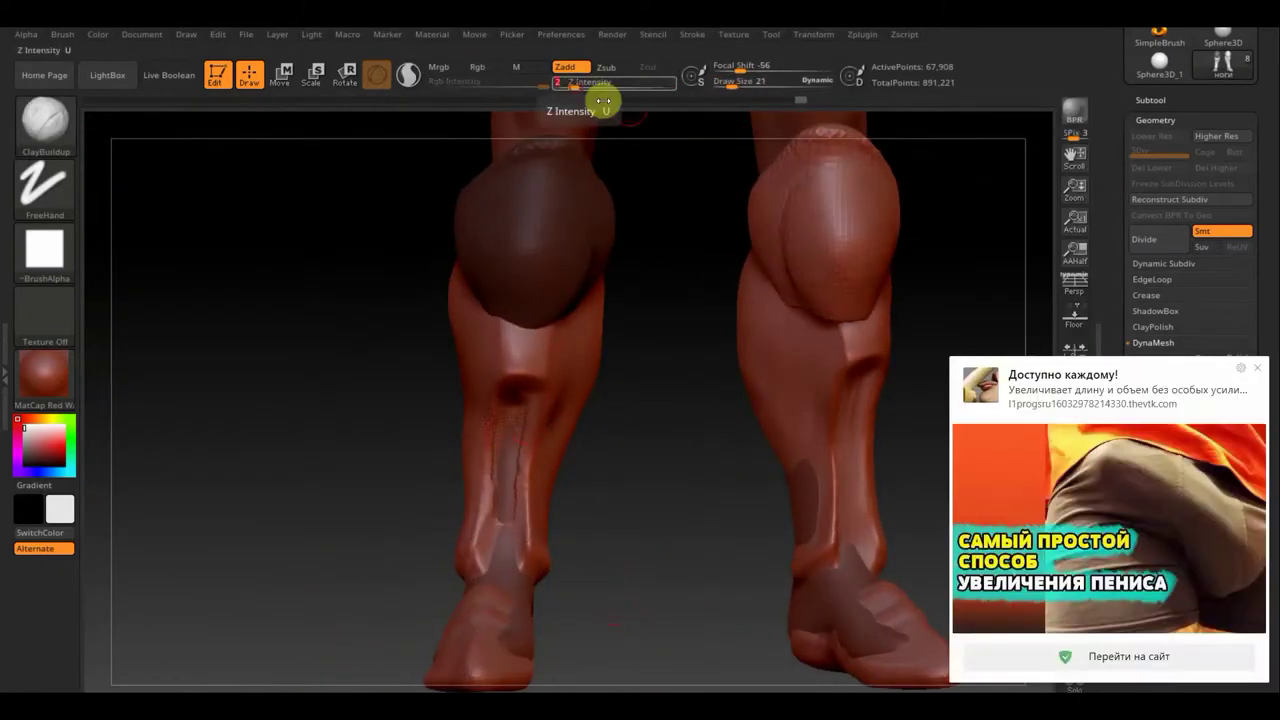
{"action": "left_click_drag", "start_coordinate": [607, 82], "coordinate": [572, 82]}
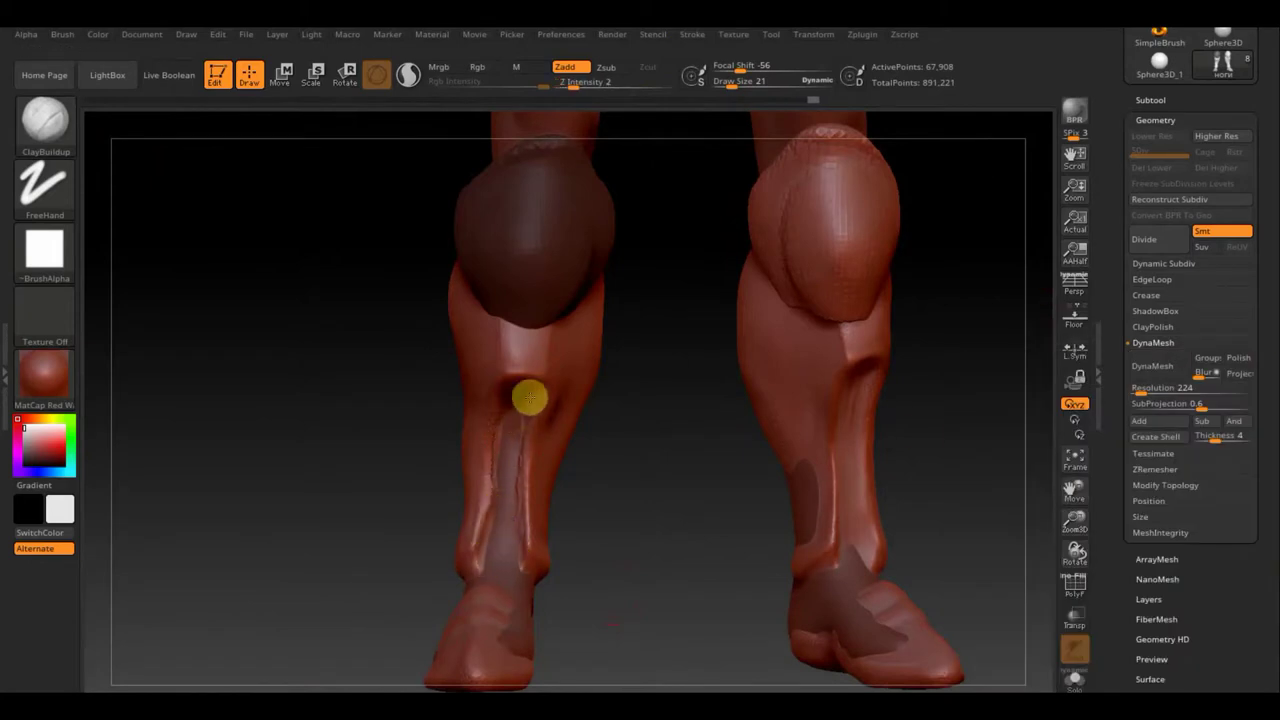
{"action": "left_click_drag", "start_coordinate": [529, 398], "coordinate": [511, 484]}
{"action": "mouse_move", "coordinate": [502, 538]}
{"action": "right_mouse_down"}
{"action": "mouse_move", "coordinate": [417, 557]}
{"action": "mouse_move", "coordinate": [503, 511]}
{"action": "mouse_move", "coordinate": [720, 600]}
{"action": "mouse_move", "coordinate": [451, 531]}
{"action": "mouse_move", "coordinate": [471, 543]}
{"action": "right_mouse_up"}
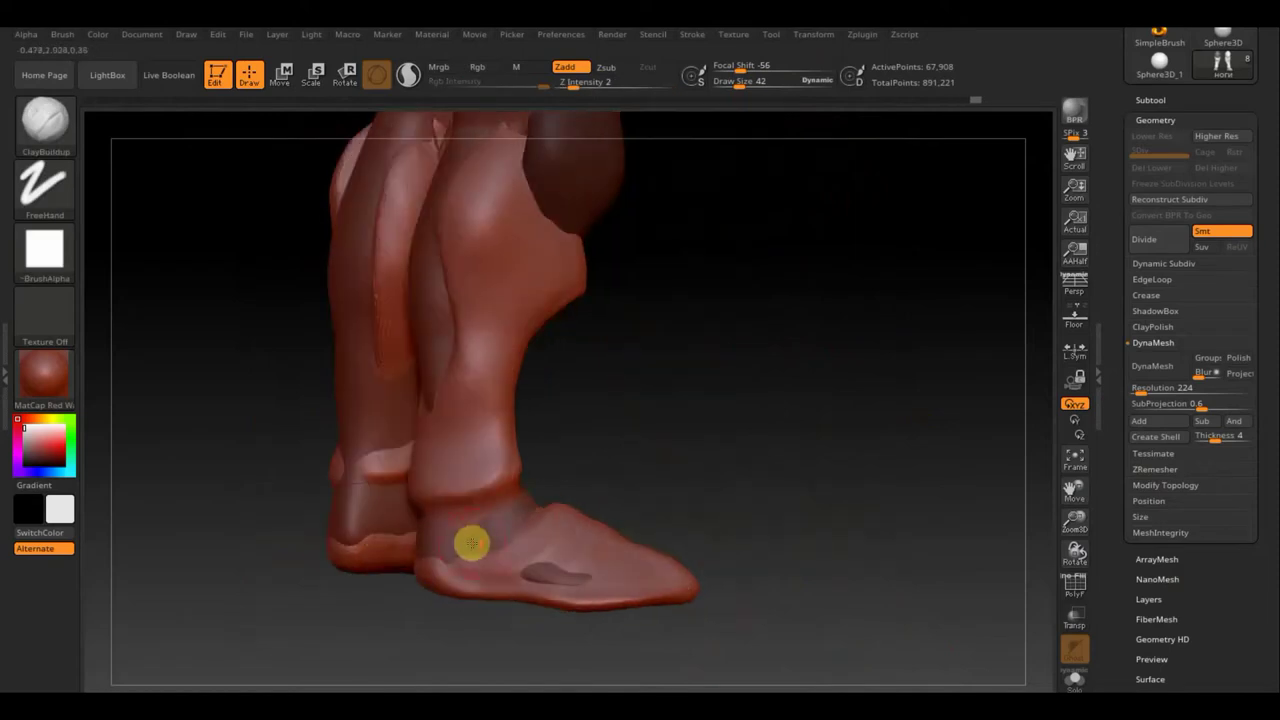
{"action": "mouse_move", "coordinate": [515, 507]}
{"action": "right_mouse_down"}
{"action": "mouse_move", "coordinate": [651, 537]}
{"action": "mouse_move", "coordinate": [408, 263]}
{"action": "mouse_move", "coordinate": [586, 557]}
{"action": "right_mouse_up"}
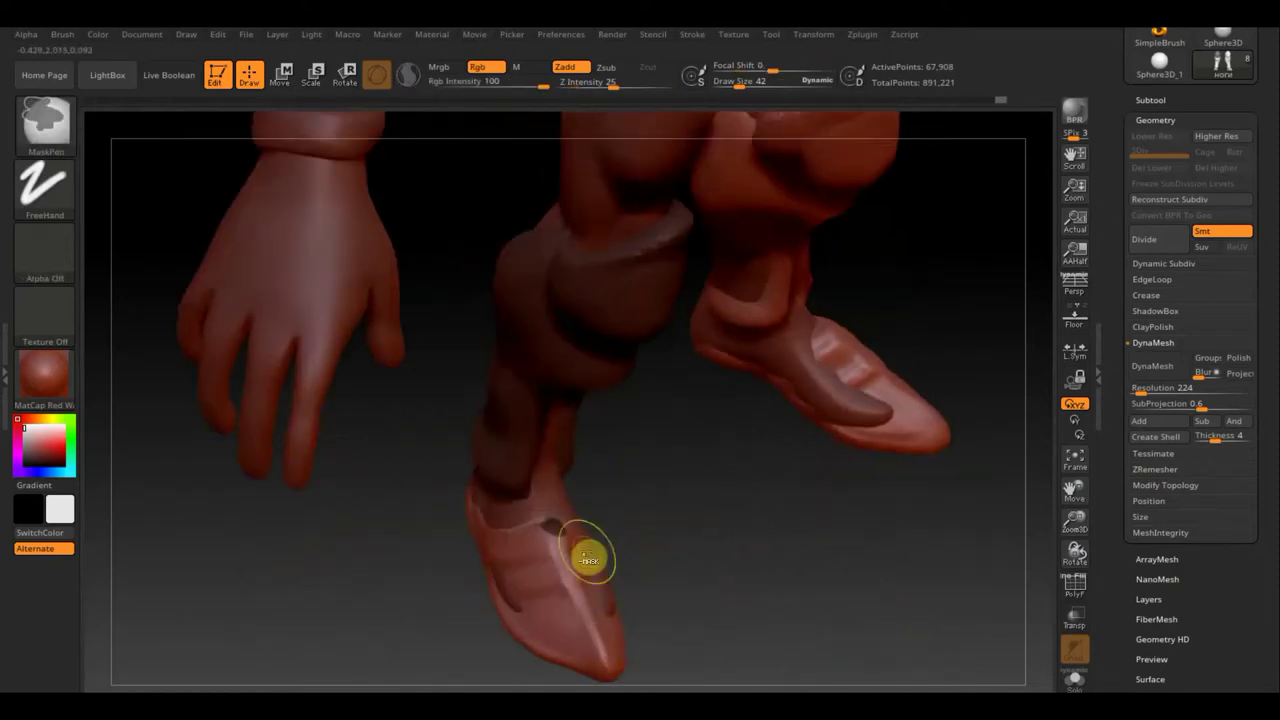
Reposition the knee armor with the Transpose Move gizmo, then return to sculpting mode.
{"action": "key", "text": "w"}
{"action": "mouse_move", "coordinate": [763, 456]}
{"action": "right_mouse_down"}
{"action": "mouse_move", "coordinate": [823, 389]}
{"action": "mouse_move", "coordinate": [760, 180]}
{"action": "mouse_move", "coordinate": [703, 451]}
{"action": "mouse_move", "coordinate": [640, 232]}
{"action": "mouse_move", "coordinate": [609, 249]}
{"action": "mouse_move", "coordinate": [697, 126]}
{"action": "mouse_move", "coordinate": [820, 216]}
{"action": "right_mouse_up"}
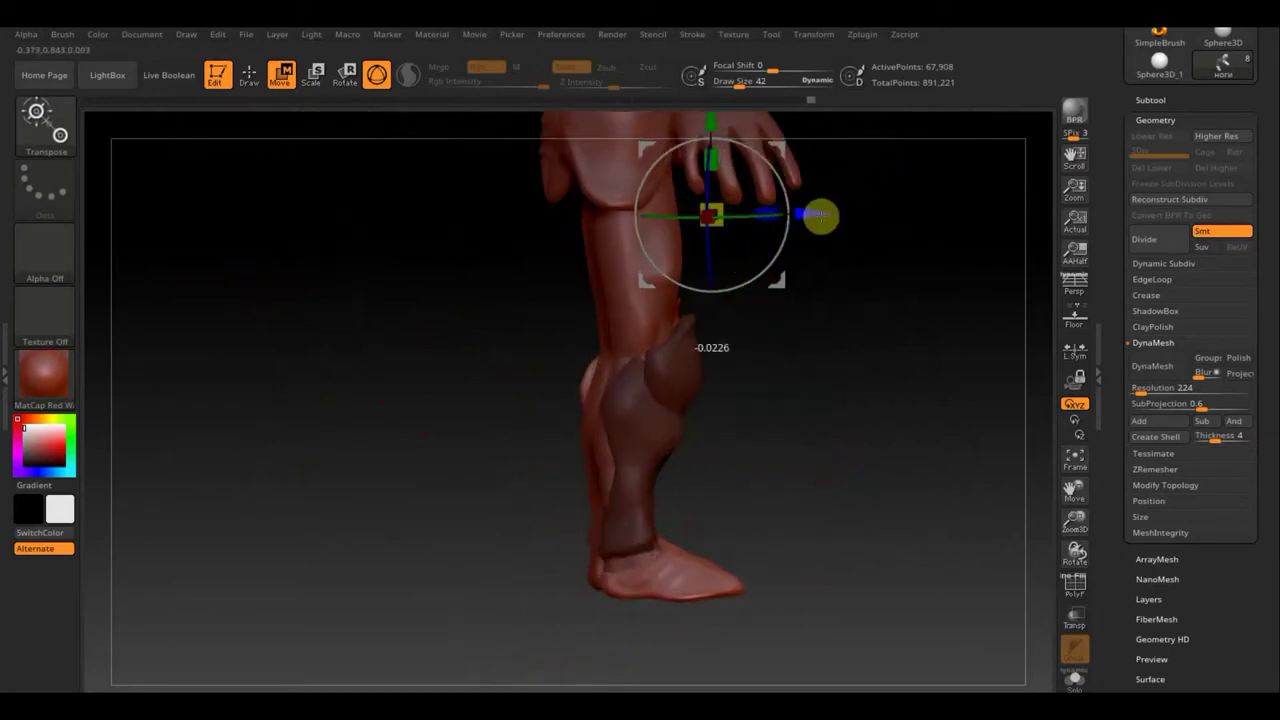
{"action": "right_click_drag", "start_coordinate": [853, 294], "coordinate": [828, 324]}
{"action": "left_click_drag", "start_coordinate": [765, 268], "coordinate": [746, 566]}
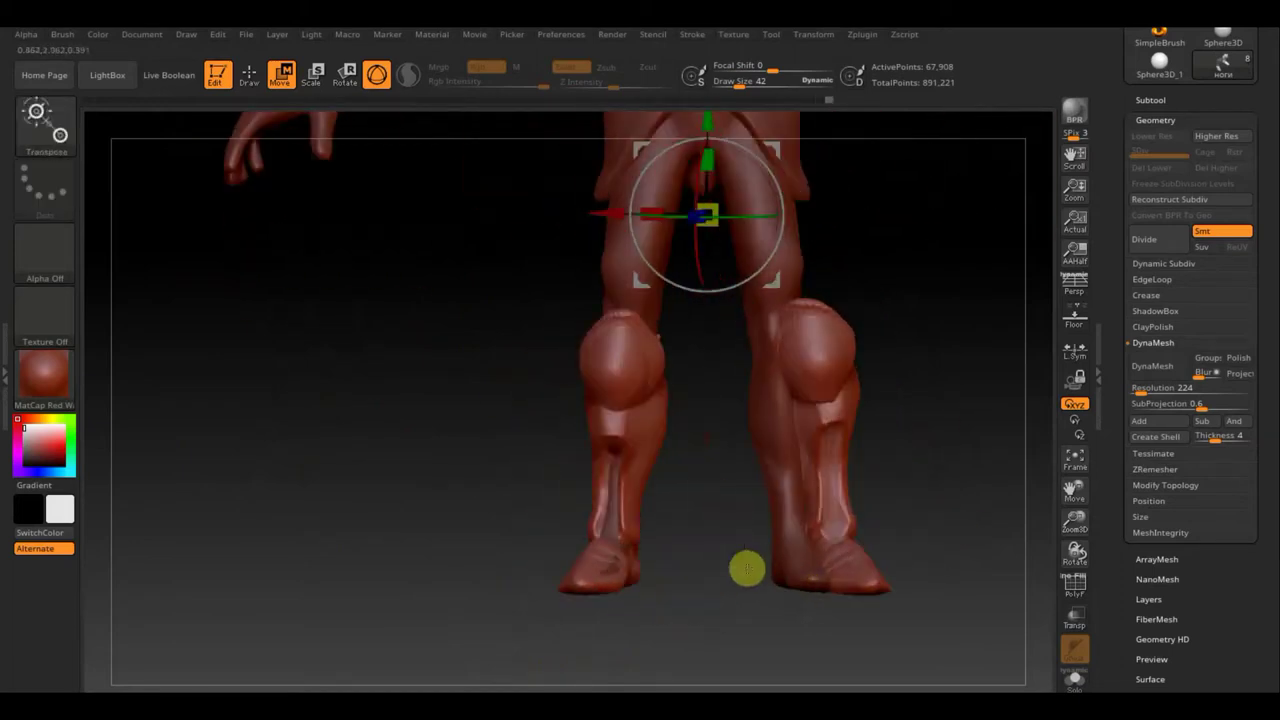
{"action": "left_click", "coordinate": [1165, 485]}
{"action": "mouse_move", "coordinate": [1000, 560]}
{"action": "left_mouse_down"}
{"action": "mouse_move", "coordinate": [803, 589]}
{"action": "mouse_move", "coordinate": [340, 68]}
{"action": "left_mouse_up"}
{"action": "key", "text": "q"}
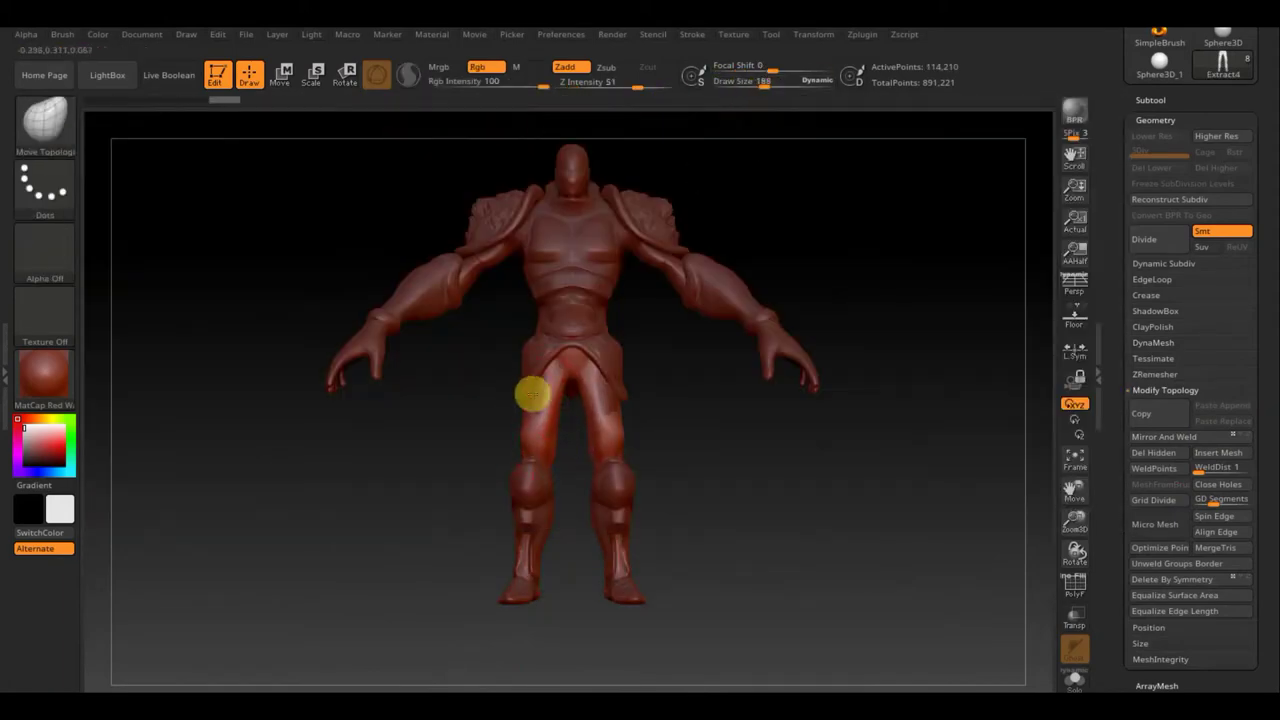
Inflate Extract4 a little and DynaMesh it at resolution 128, leaving 29,257 points.
{"action": "mouse_move", "coordinate": [532, 395]}
{"action": "left_mouse_down"}
{"action": "mouse_move", "coordinate": [549, 466]}
{"action": "mouse_move", "coordinate": [700, 551]}
{"action": "mouse_move", "coordinate": [525, 458]}
{"action": "mouse_move", "coordinate": [608, 506]}
{"action": "mouse_move", "coordinate": [740, 480]}
{"action": "left_mouse_up"}
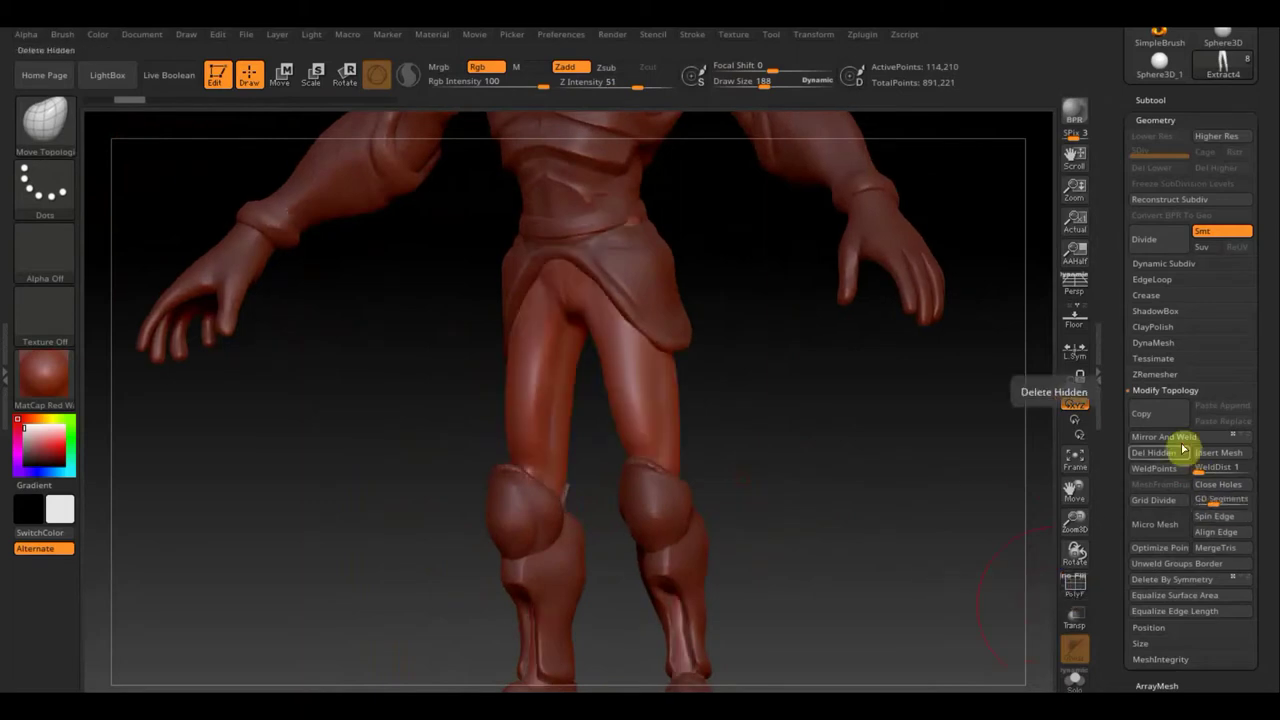
{"action": "left_click", "coordinate": [1153, 342]}
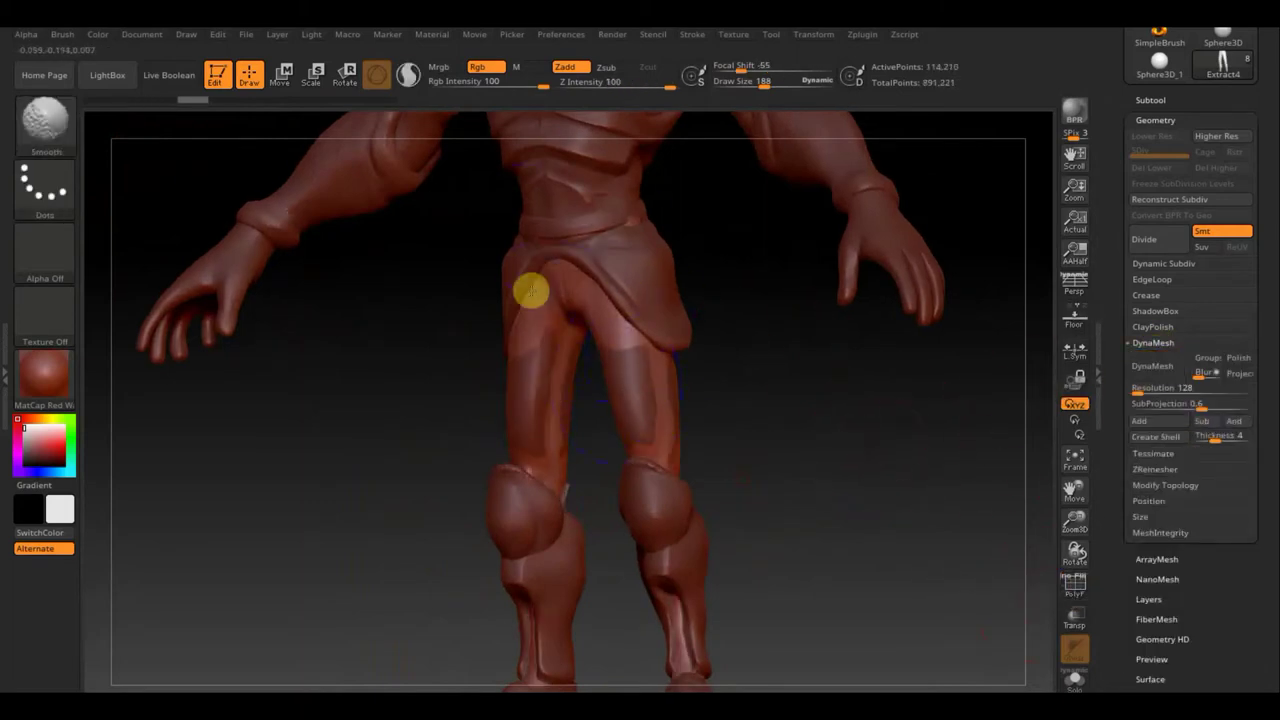
{"action": "left_click_drag", "start_coordinate": [531, 290], "coordinate": [794, 517]}
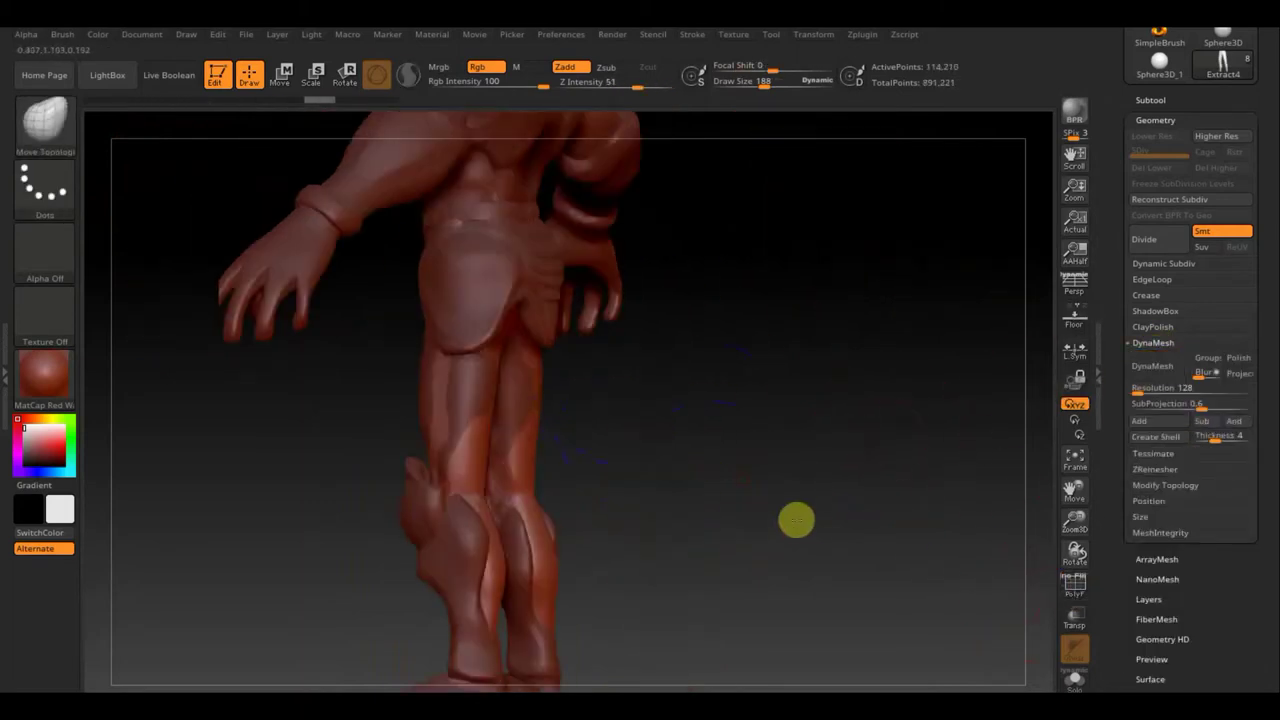
{"action": "scroll", "coordinate": [1214, 563], "scroll_direction": "down", "scroll_amount": 5}
{"action": "scroll", "coordinate": [1214, 480], "scroll_direction": "down", "scroll_amount": 1}
{"action": "left_click", "coordinate": [1160, 400]}
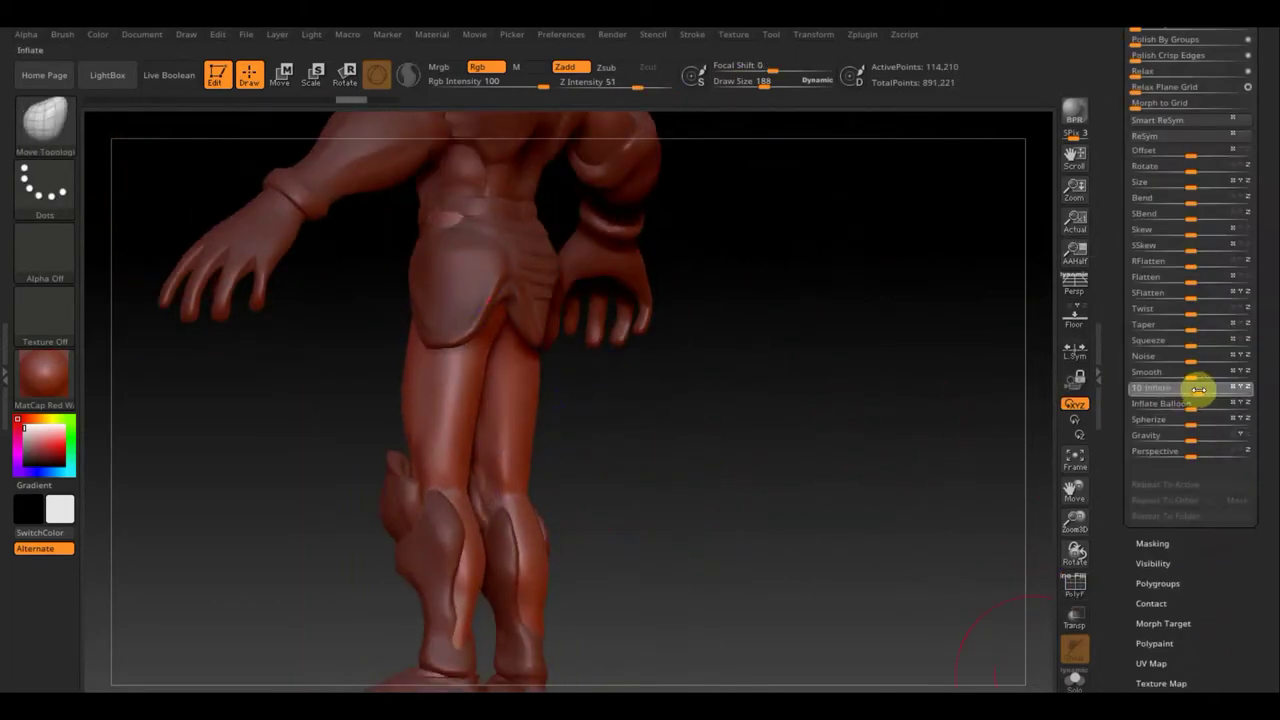
{"action": "left_click", "coordinate": [1157, 357]}
{"action": "left_click_drag", "start_coordinate": [848, 486], "coordinate": [792, 535]}
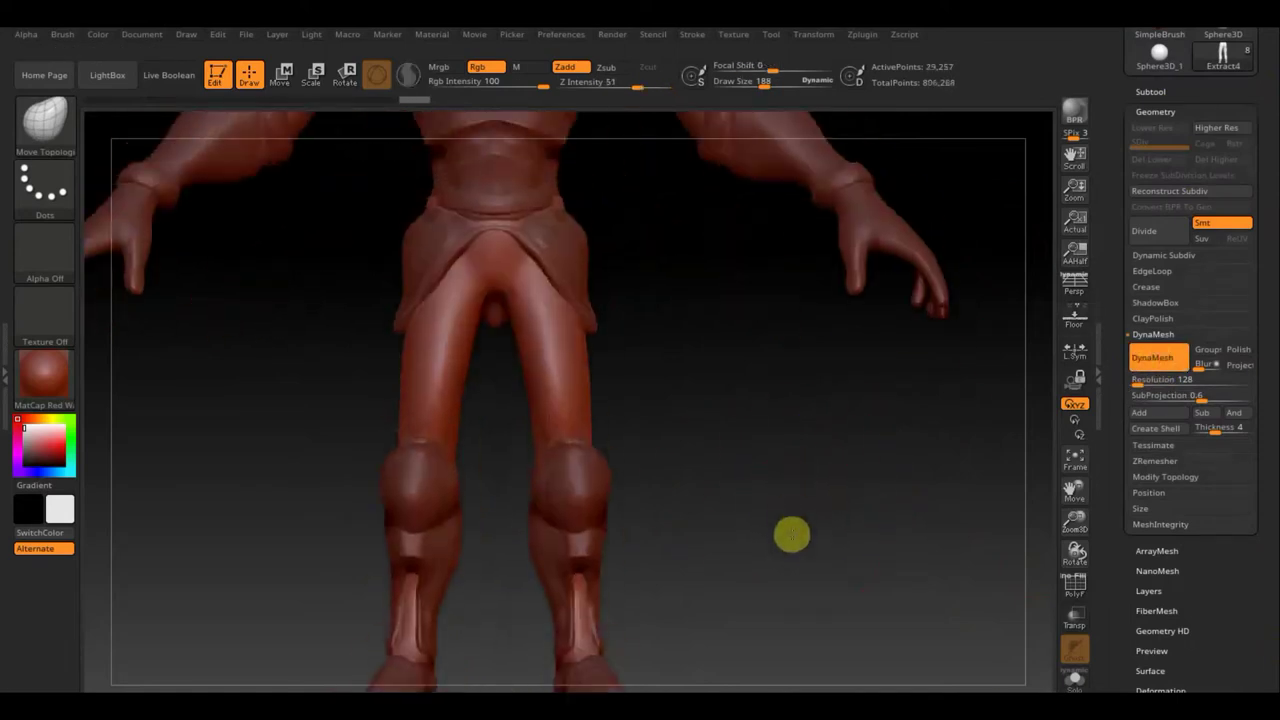
{"action": "key", "text": "f"}
{"action": "mouse_move", "coordinate": [397, 337]}
{"action": "left_mouse_down"}
{"action": "mouse_move", "coordinate": [697, 531]}
{"action": "mouse_move", "coordinate": [521, 440]}
{"action": "mouse_move", "coordinate": [531, 483]}
{"action": "mouse_move", "coordinate": [640, 489]}
{"action": "mouse_move", "coordinate": [476, 500]}
{"action": "mouse_move", "coordinate": [623, 477]}
{"action": "left_mouse_up"}
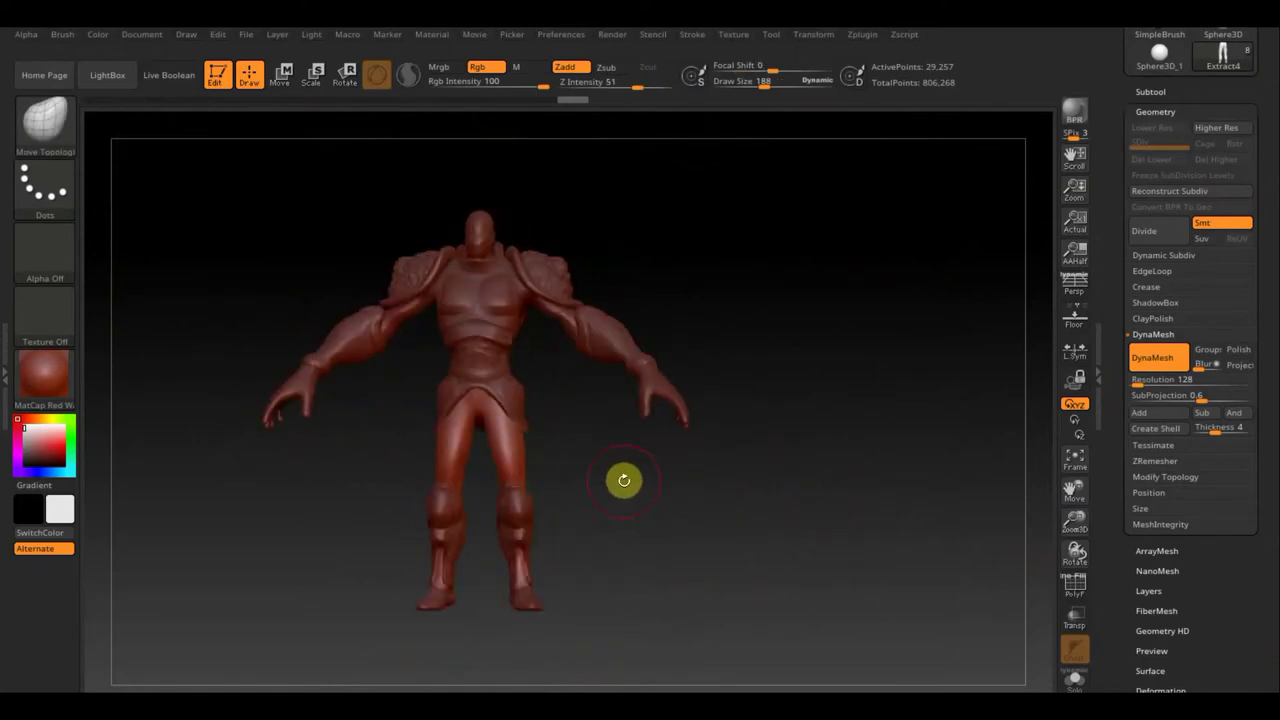
Make the cuirass (кираса) the active subtool and orbit around the full body.
{"action": "left_click", "coordinate": [565, 376], "text": "alt"}
{"action": "left_click_drag", "start_coordinate": [502, 405], "coordinate": [480, 403]}
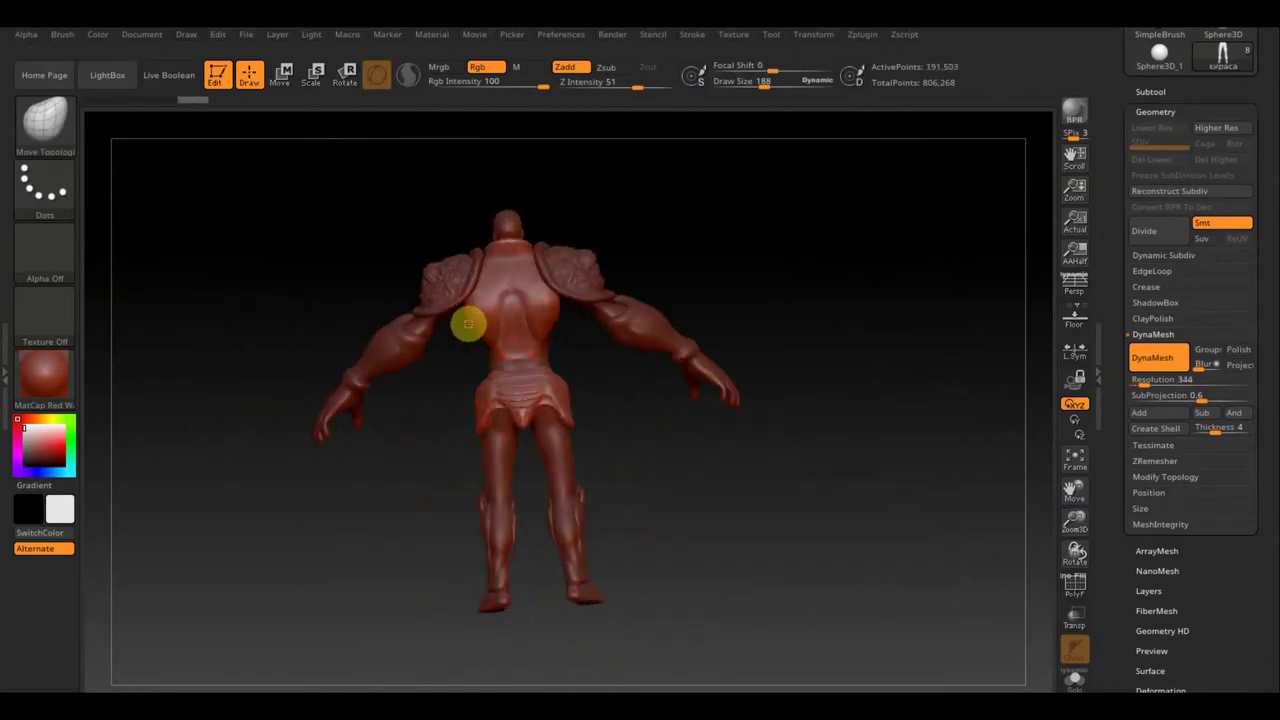
{"action": "mouse_move", "coordinate": [496, 273]}
{"action": "left_mouse_down"}
{"action": "mouse_move", "coordinate": [706, 357]}
{"action": "mouse_move", "coordinate": [428, 311]}
{"action": "mouse_move", "coordinate": [456, 367]}
{"action": "mouse_move", "coordinate": [771, 79]}
{"action": "left_mouse_up"}
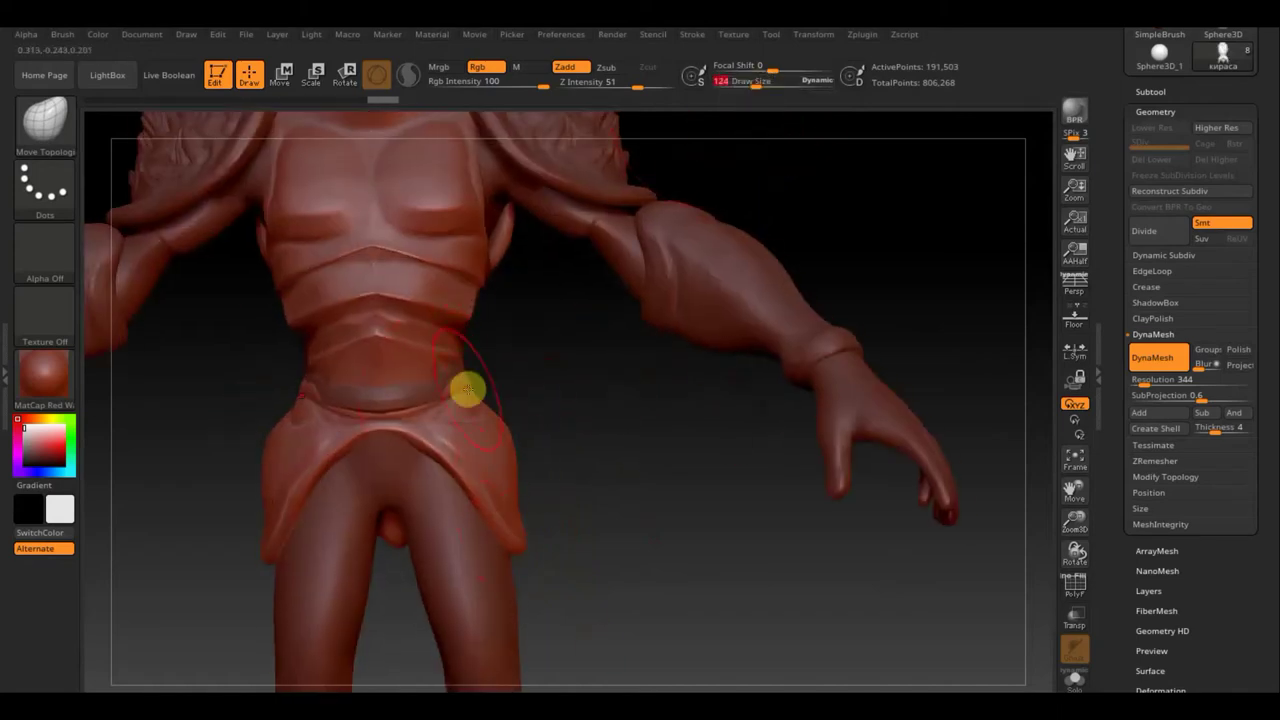
{"action": "left_click_drag", "start_coordinate": [467, 389], "coordinate": [311, 391]}
{"action": "mouse_move", "coordinate": [540, 540]}
{"action": "left_mouse_down", "text": "alt"}
{"action": "mouse_move", "coordinate": [649, 600]}
{"action": "mouse_move", "coordinate": [700, 486]}
{"action": "mouse_move", "coordinate": [667, 475]}
{"action": "left_mouse_up", "text": "alt"}
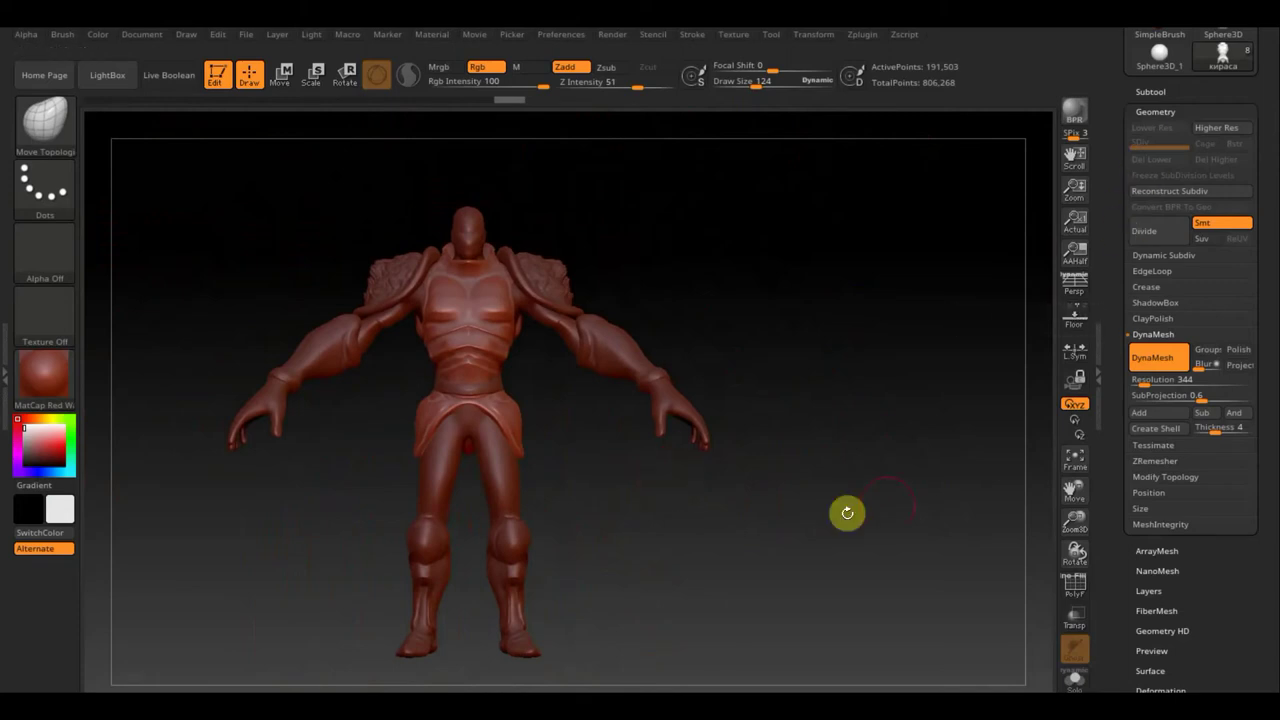
{"action": "key", "text": "b"}
{"action": "left_click_drag", "start_coordinate": [586, 551], "coordinate": [380, 394], "text": "ctrl+shift"}
{"action": "mouse_move", "coordinate": [700, 452]}
{"action": "left_mouse_down"}
{"action": "mouse_move", "coordinate": [858, 454]}
{"action": "mouse_move", "coordinate": [763, 429]}
{"action": "left_mouse_up"}
Mirror and weld the cuirass, then DynaMesh it at resolution 344.
{"action": "left_click", "coordinate": [1165, 477]}
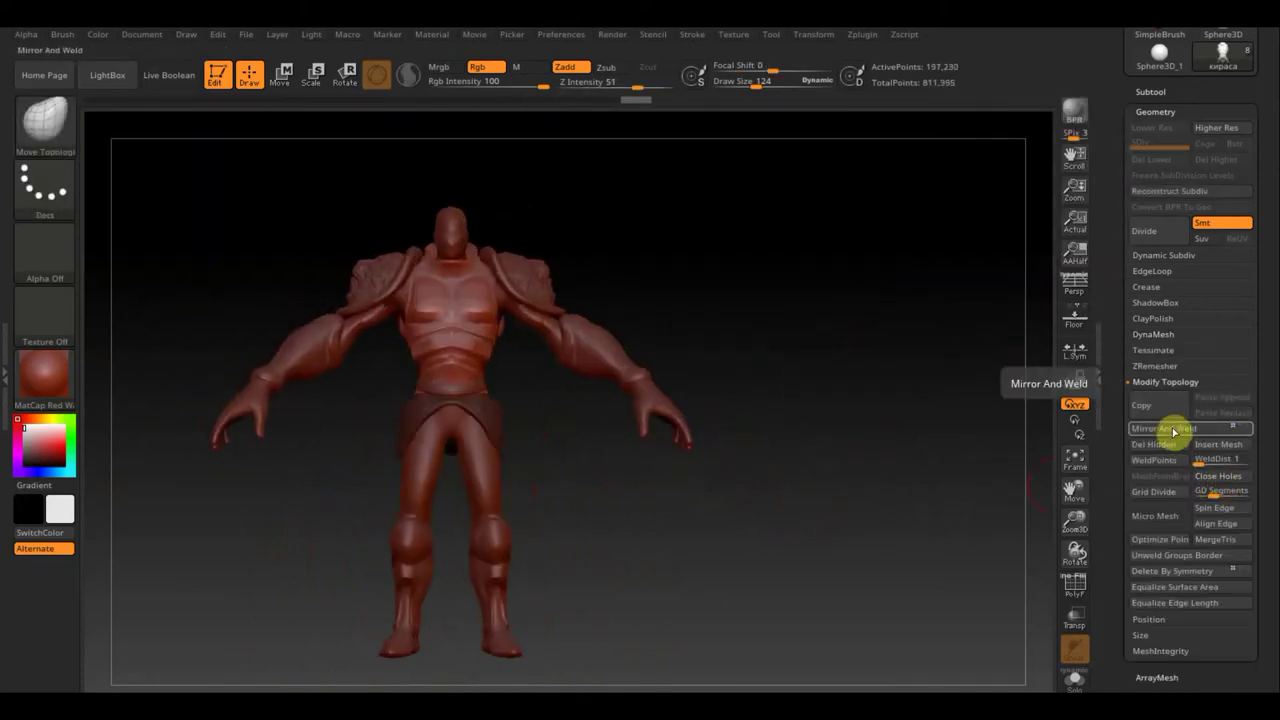
{"action": "left_click", "coordinate": [1154, 336]}
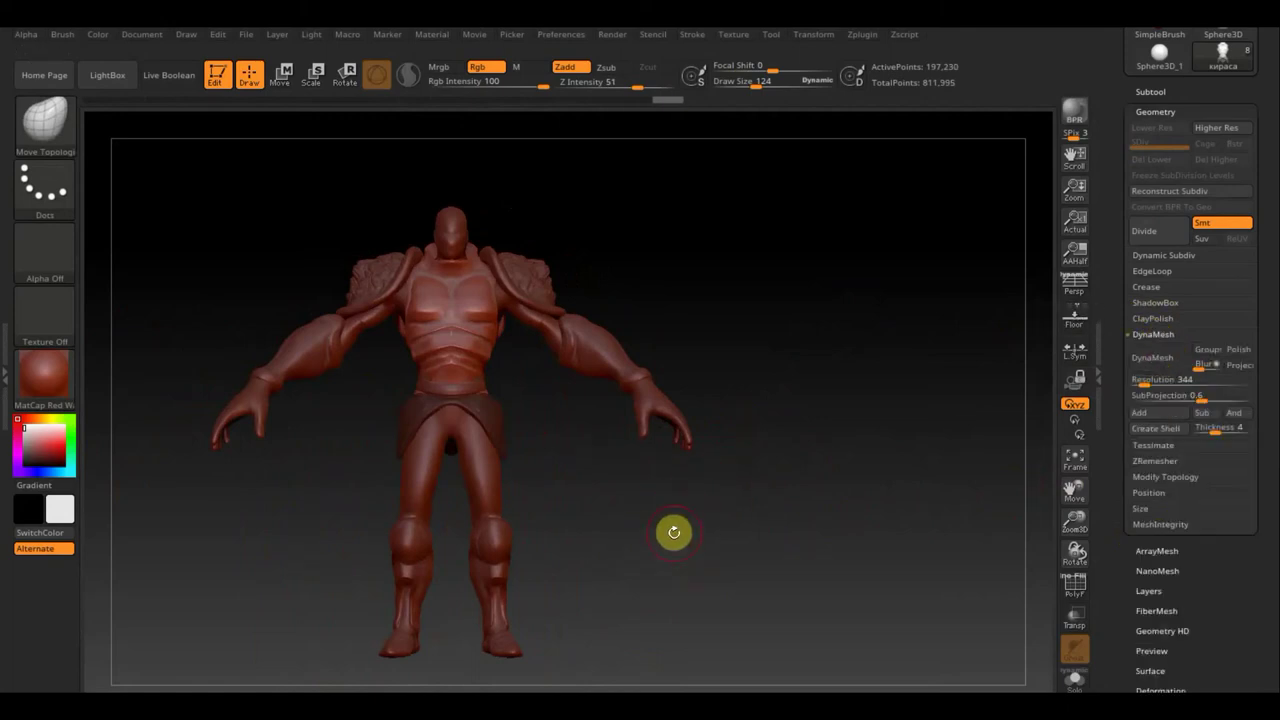
{"action": "left_click", "coordinate": [1160, 360]}
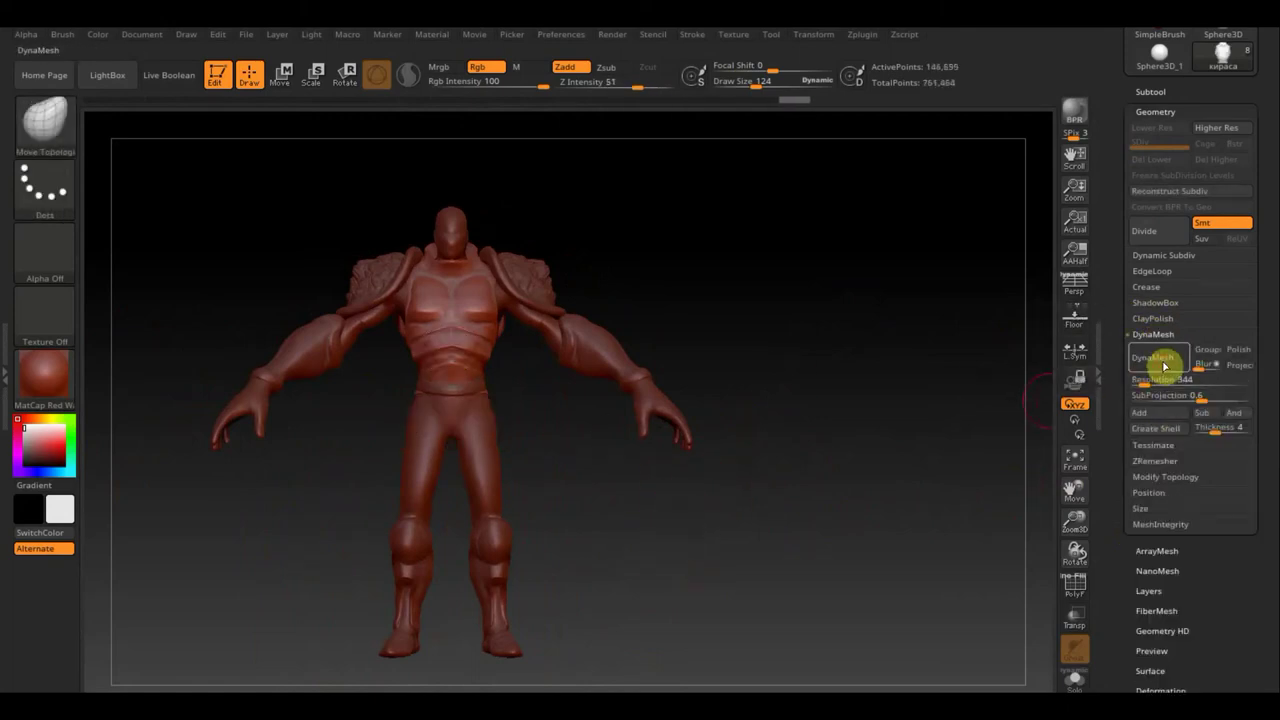